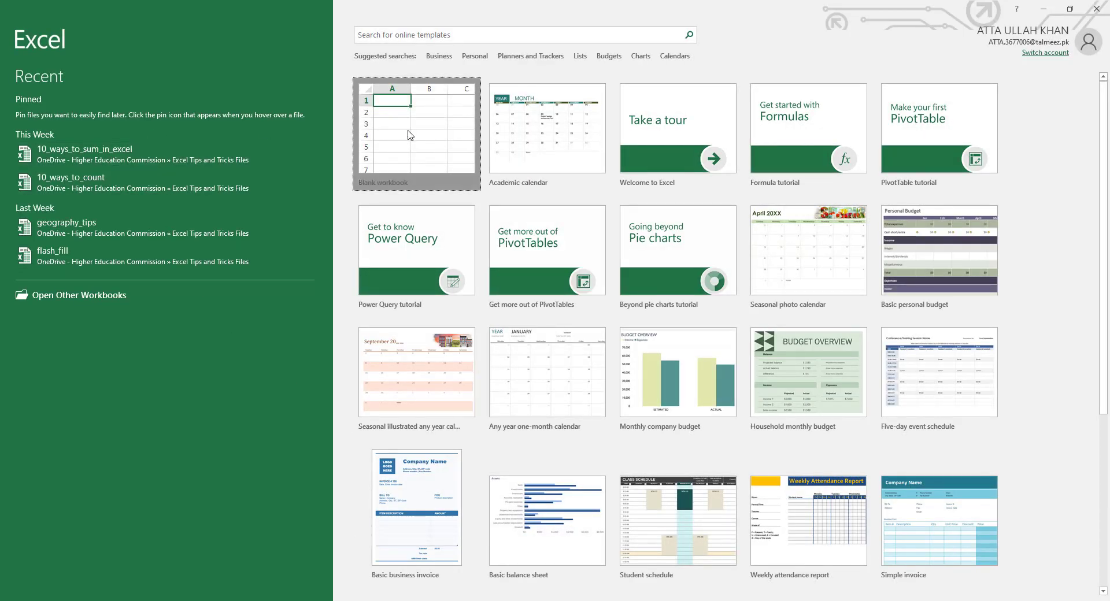
# In a new blank workbook, enter headers ID No, Name, Father Name and English from A6.
pyautogui.click(407, 133)
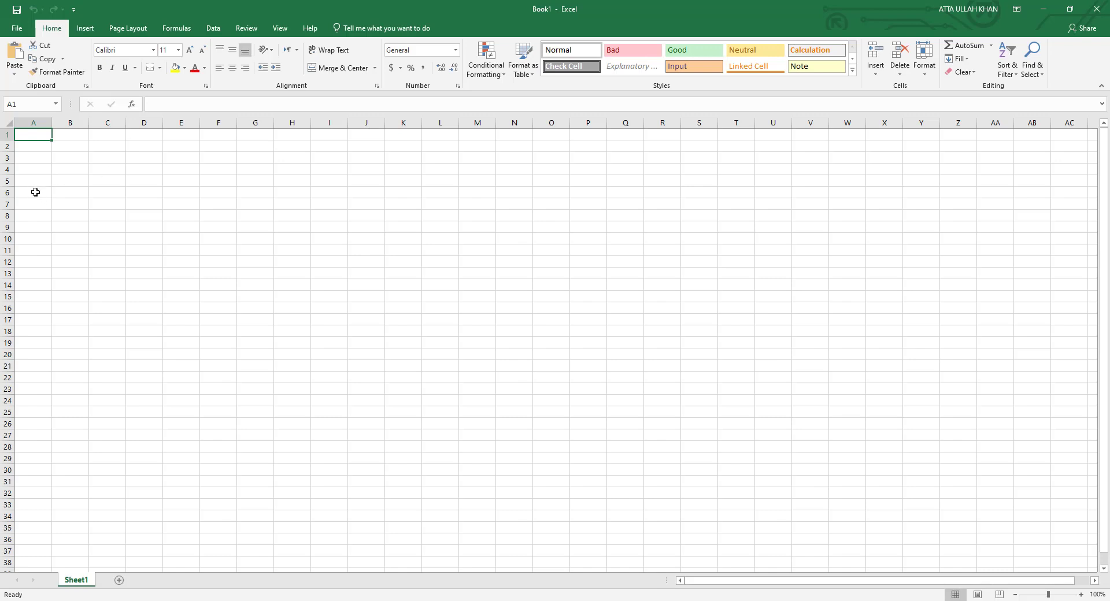
pyautogui.click(38, 197)
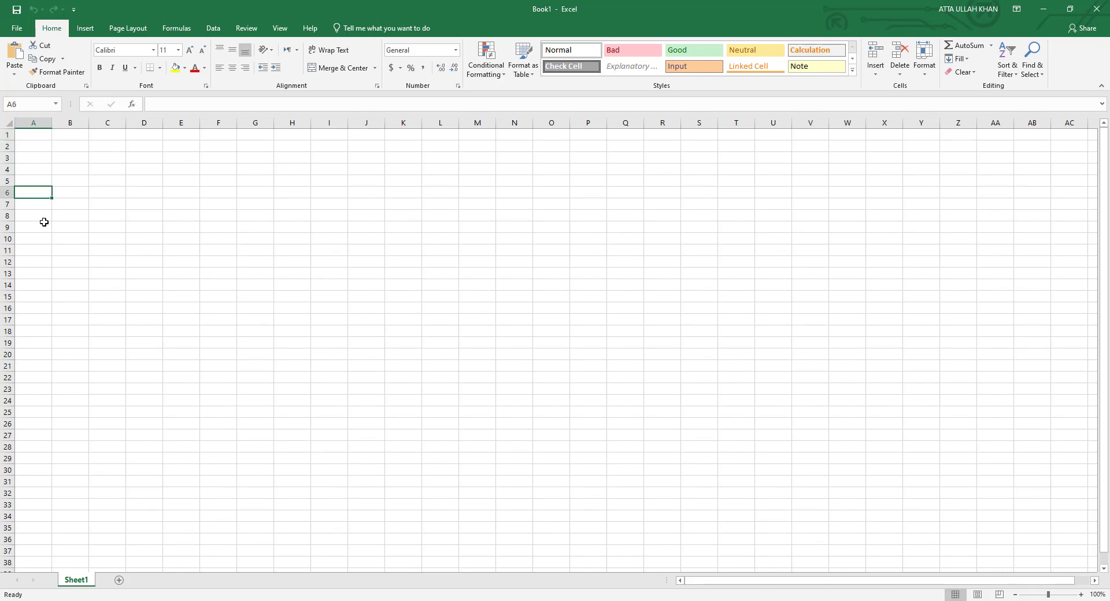
pyautogui.write('ID No')
pyautogui.press('Tab')
pyautogui.write('Name')
pyautogui.press('Tab')
pyautogui.write('Fa')
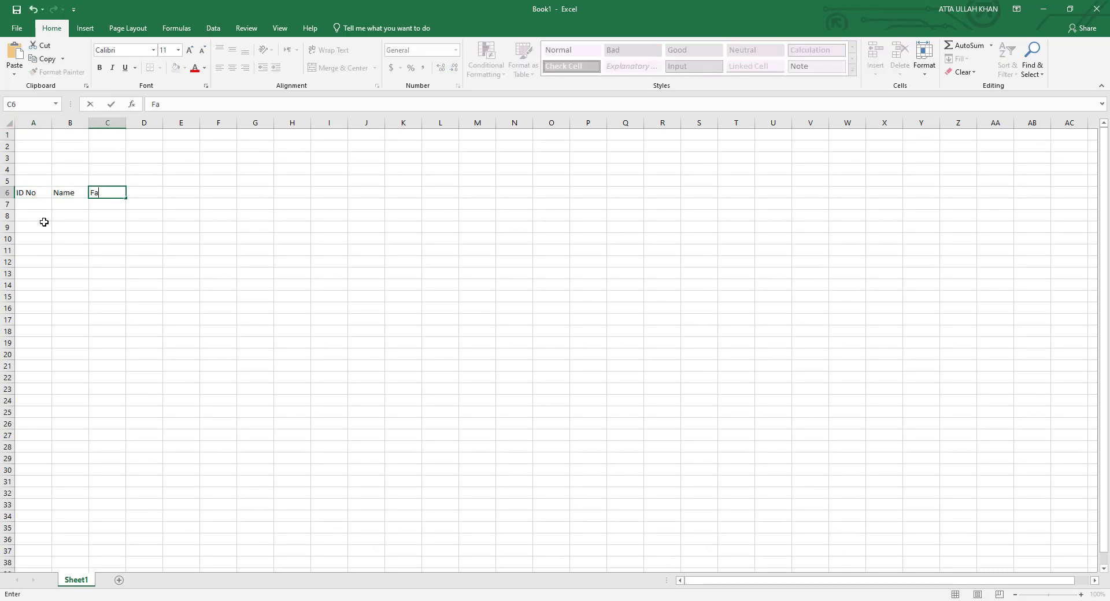
pyautogui.press('Tab')
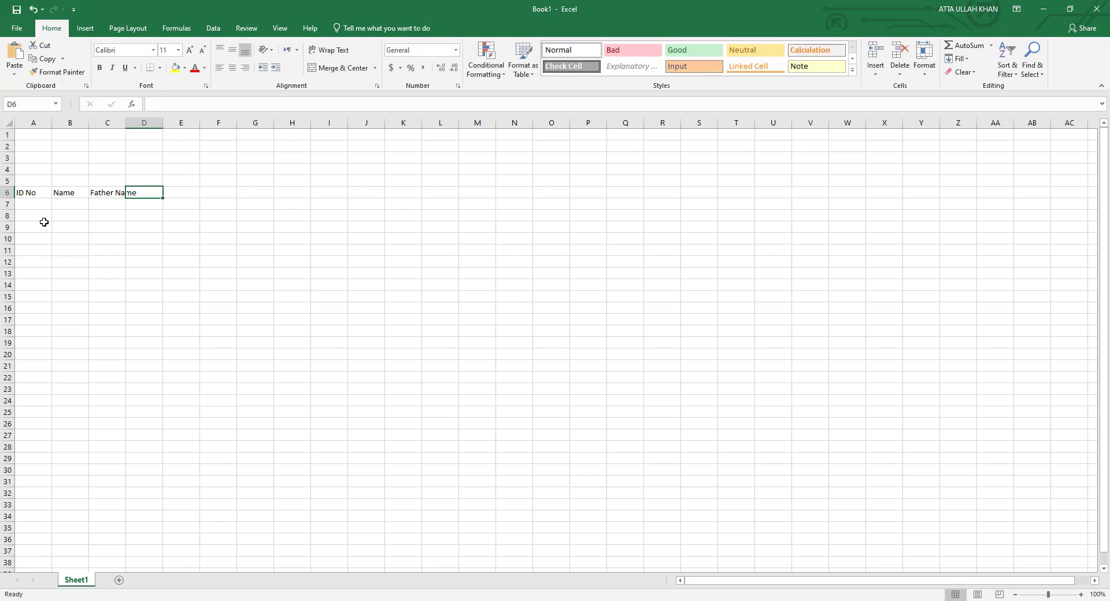
pyautogui.write('English')
pyautogui.press('Tab')
# Add subject headers Urdu, Science, Maths and Computer Science across row 6.
pyautogui.write('Urdu')
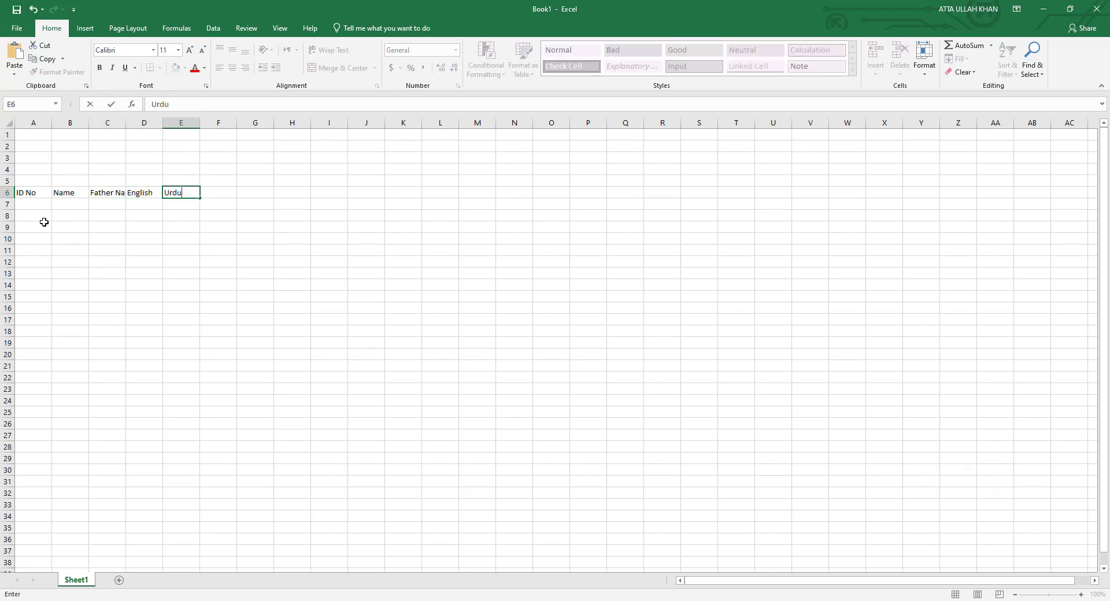
pyautogui.press('Tab')
pyautogui.write('Science')
pyautogui.press('Tab')
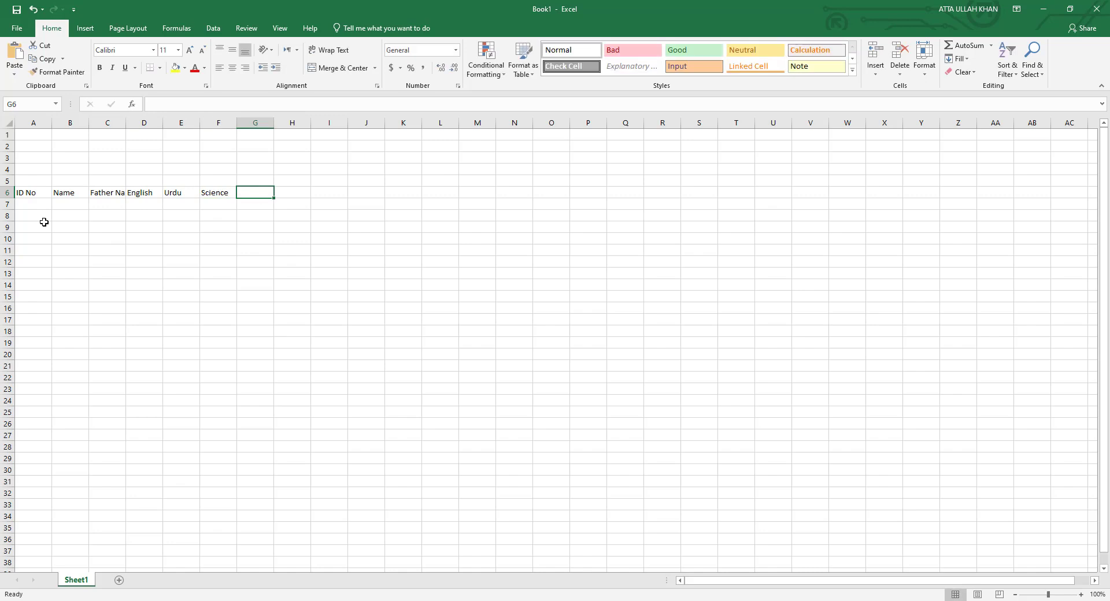
pyautogui.write('Maths')
pyautogui.press('Tab')
pyautogui.write('C')
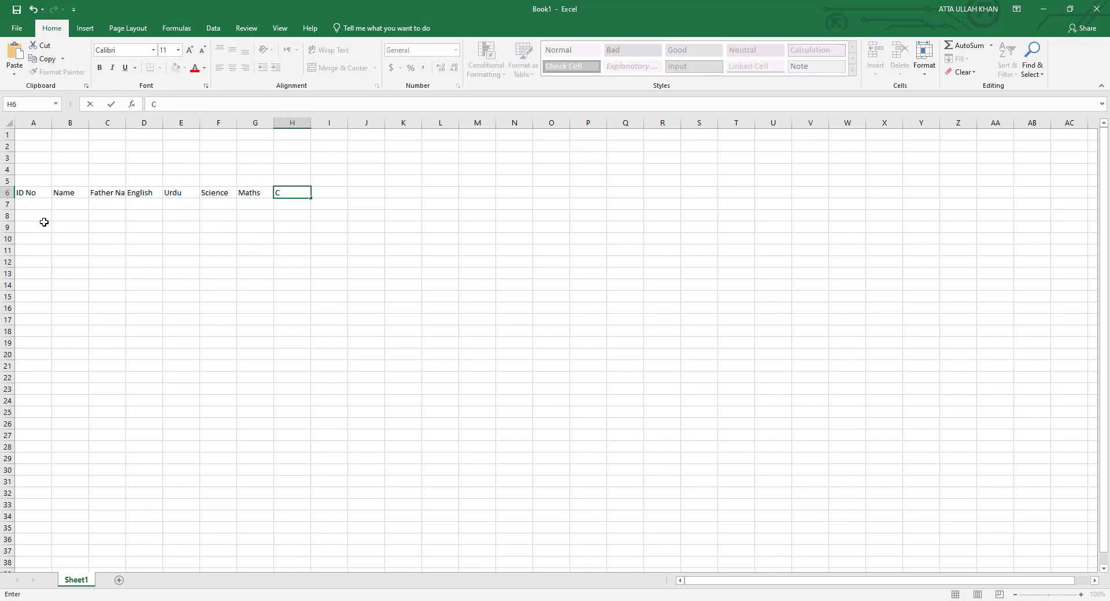
pyautogui.write('omputer Science')
pyautogui.press('Tab')
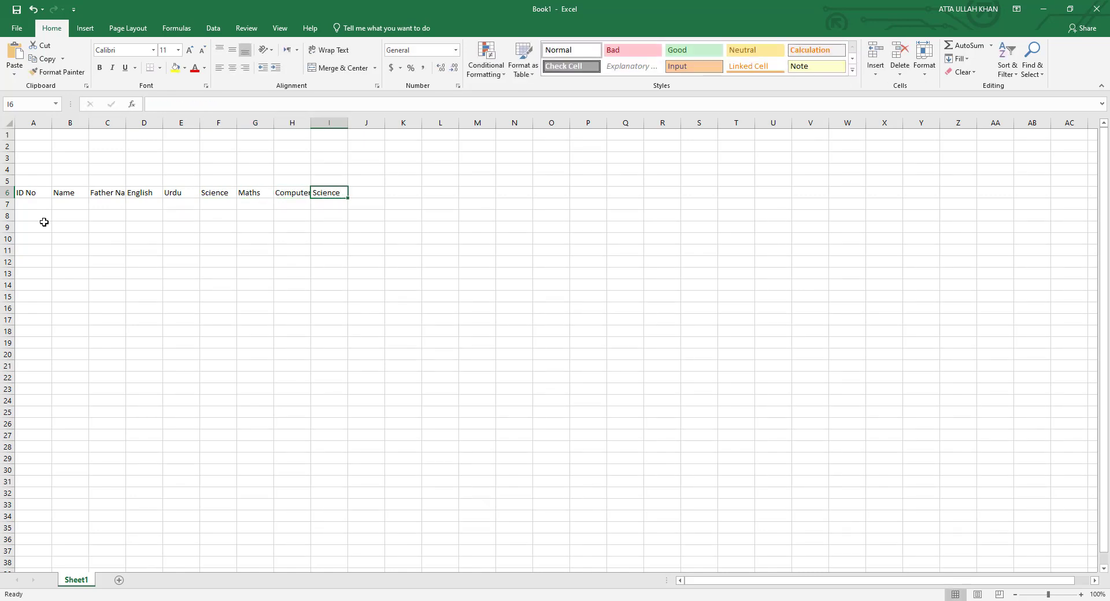
# Skip a column, then add headers Total Marks, Obtain Marks, Percentage and Remarks.
pyautogui.press('Tab')
pyautogui.write('Total Marks')
pyautogui.press('Tab')
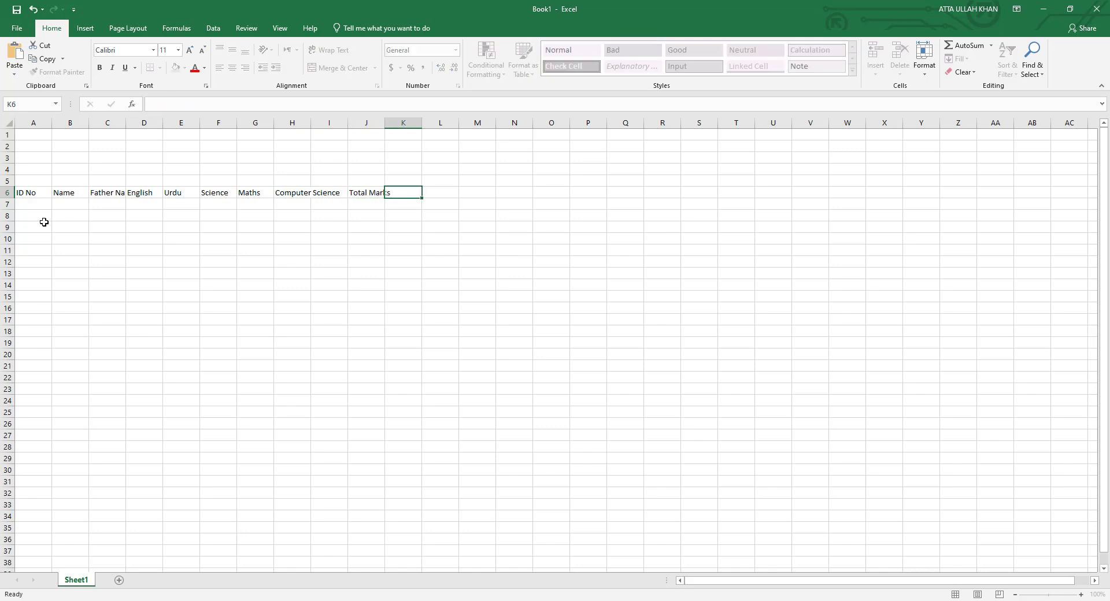
pyautogui.write('Obtain Marks')
pyautogui.press('Tab')
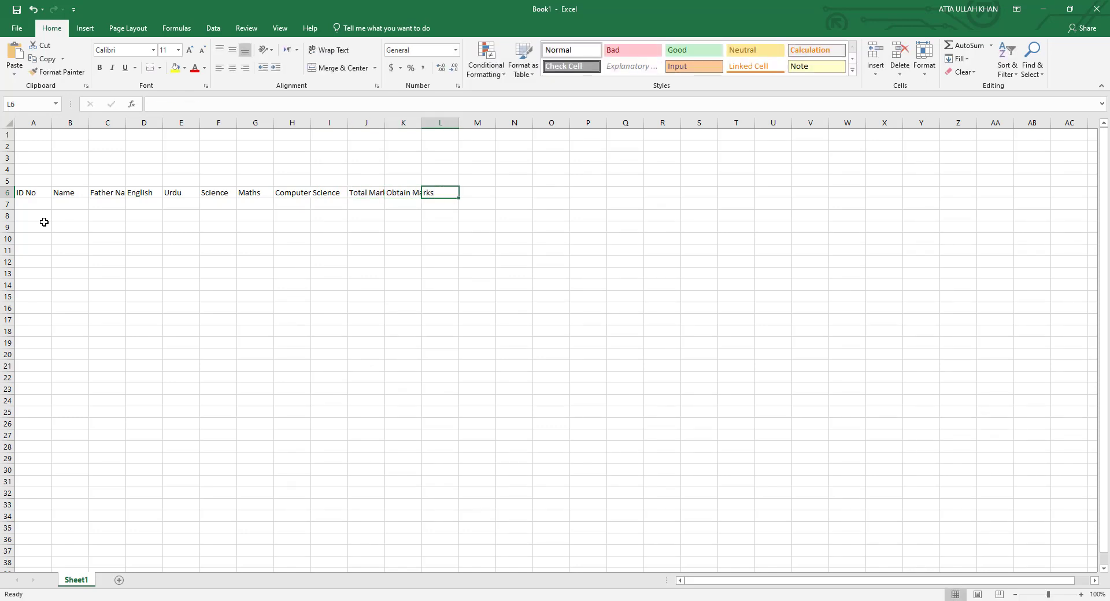
pyautogui.write('Percentage')
pyautogui.press('Tab')
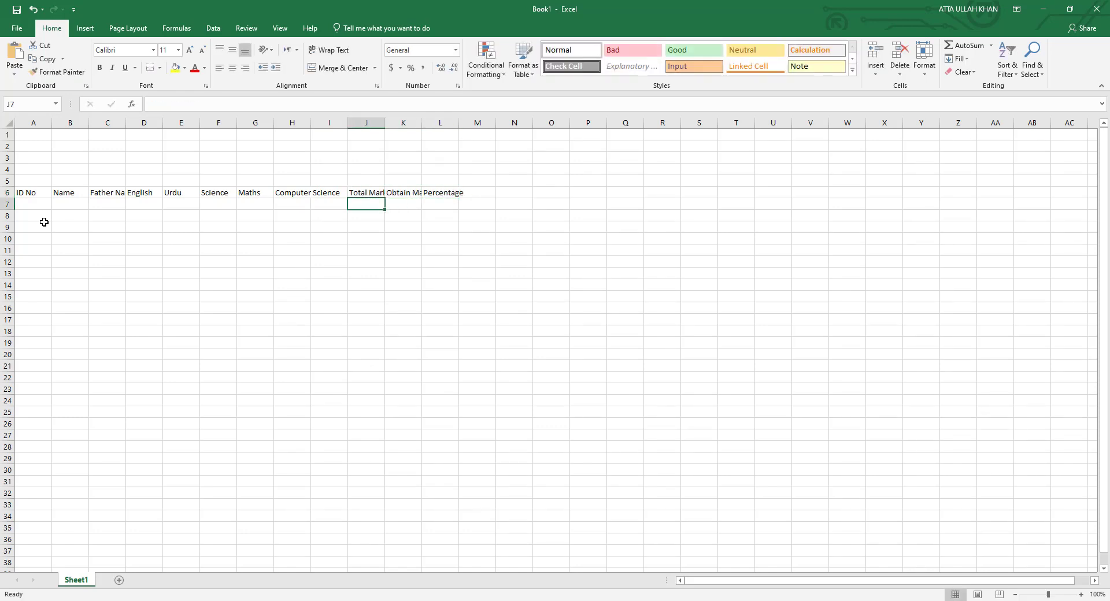
pyautogui.write('Remarks')
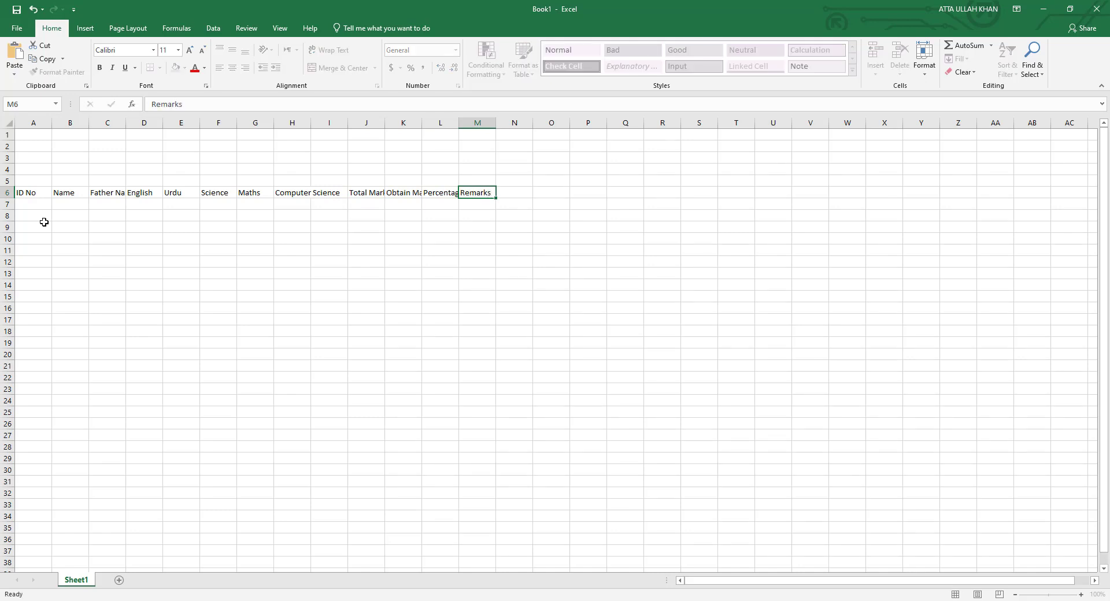
# Widen the Name and Father Name columns and auto-fit subject columns D through I.
pyautogui.moveTo(126, 123); pyautogui.dragTo(160, 123)
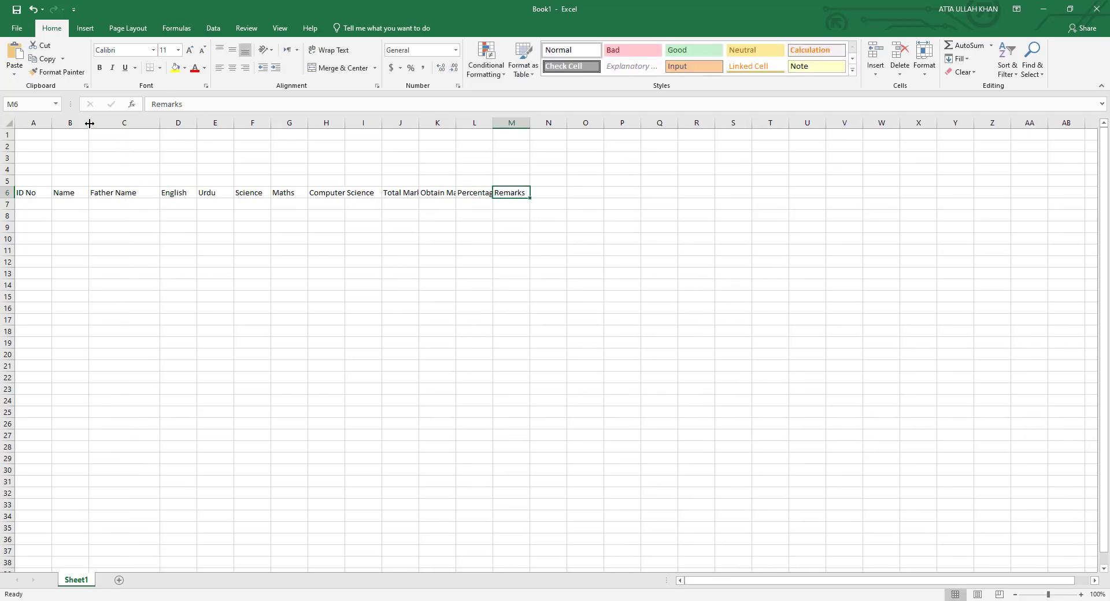
pyautogui.moveTo(90, 123); pyautogui.dragTo(107, 123)
pyautogui.moveTo(196, 122); pyautogui.dragTo(382, 123)
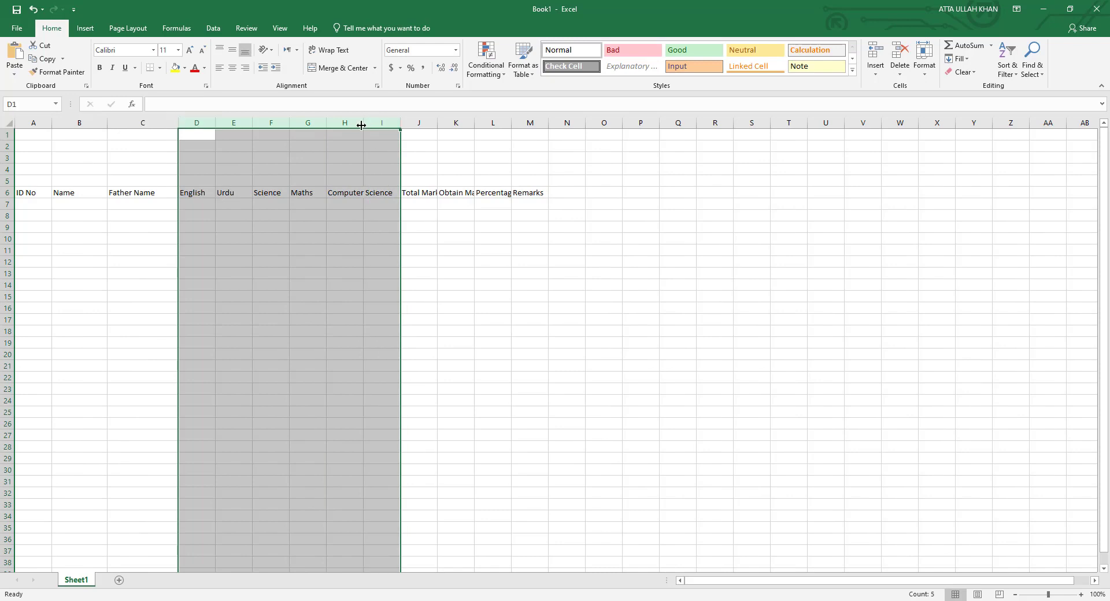
pyautogui.doubleClick(361, 125)
pyautogui.click(321, 215)
# Delete the empty column I between the subjects and Total Marks.
pyautogui.click(384, 191)
pyautogui.rightClick(376, 123)
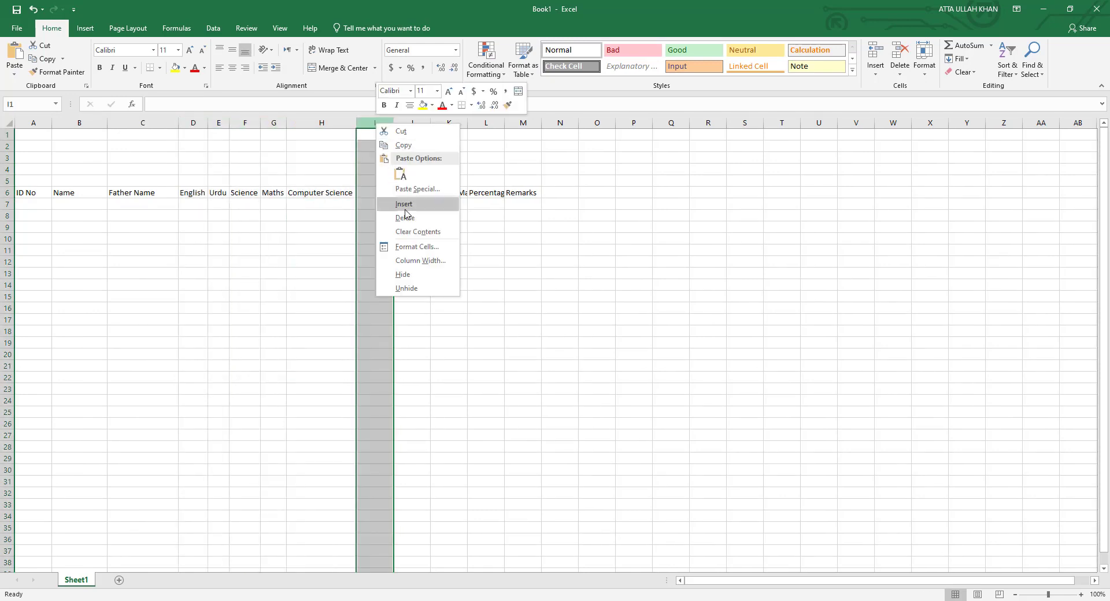
pyautogui.click(405, 217)
pyautogui.click(379, 226)
# Auto-fit columns I to L for Total Marks, Obtain Marks, Percentage and Remarks.
pyautogui.doubleClick(393, 123)
pyautogui.doubleClick(439, 123)
pyautogui.doubleClick(490, 122)
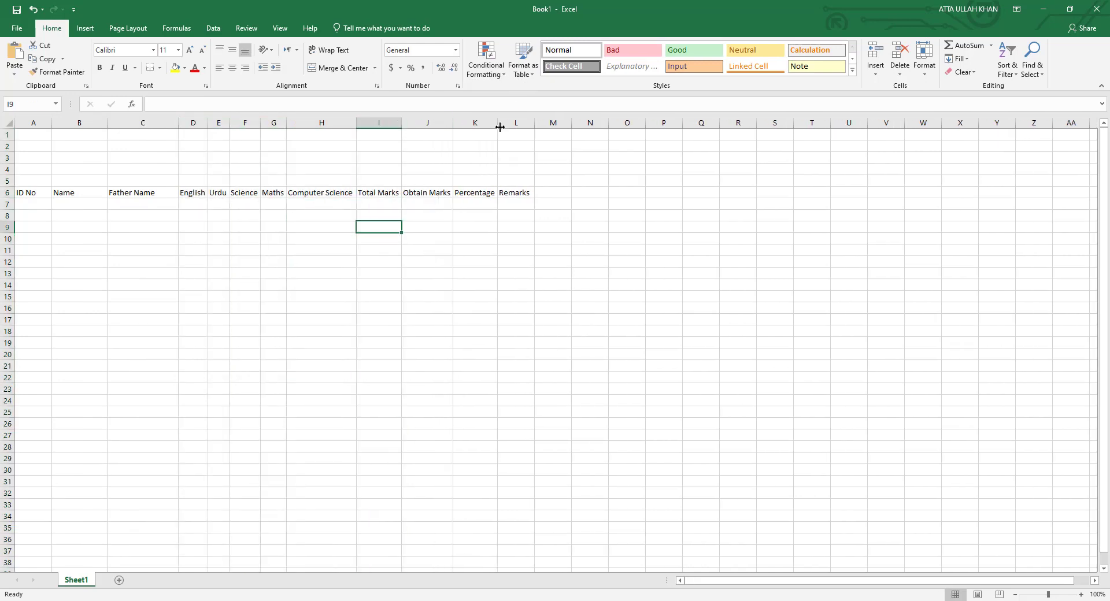
pyautogui.doubleClick(534, 123)
pyautogui.click(35, 206)
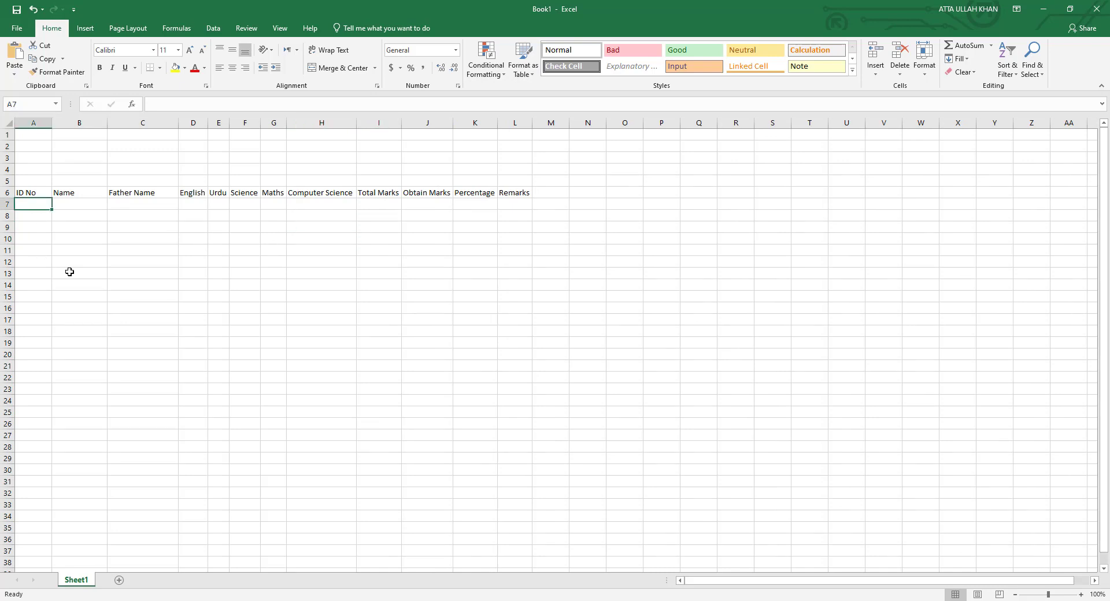
# Enter the first student ID in A7 and fill the series A-101 to A-110 down to row 16.
pyautogui.write('A-101')
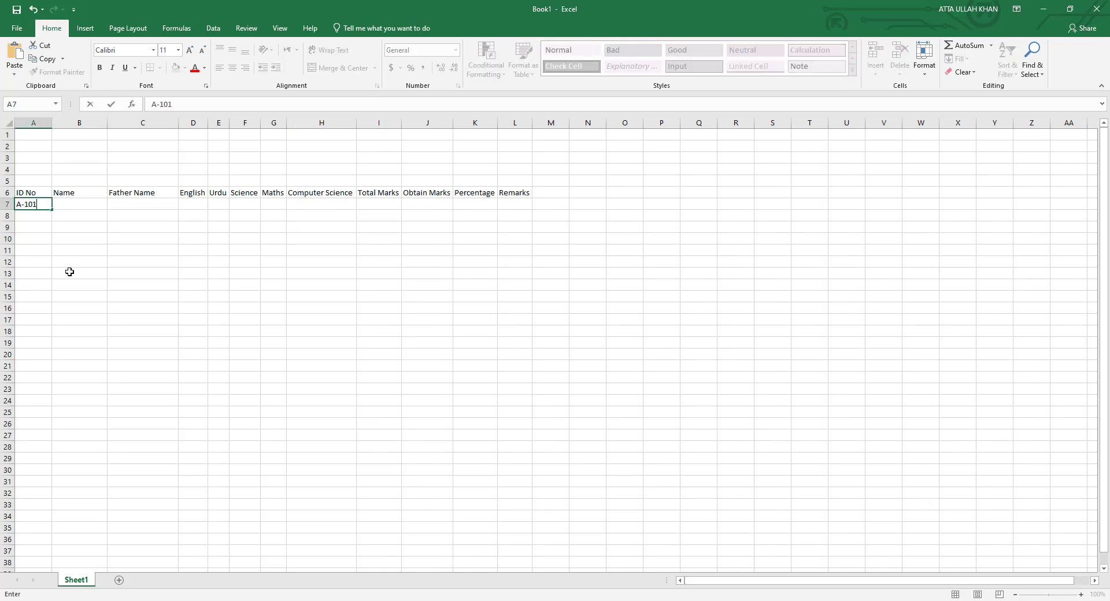
pyautogui.press('Return')
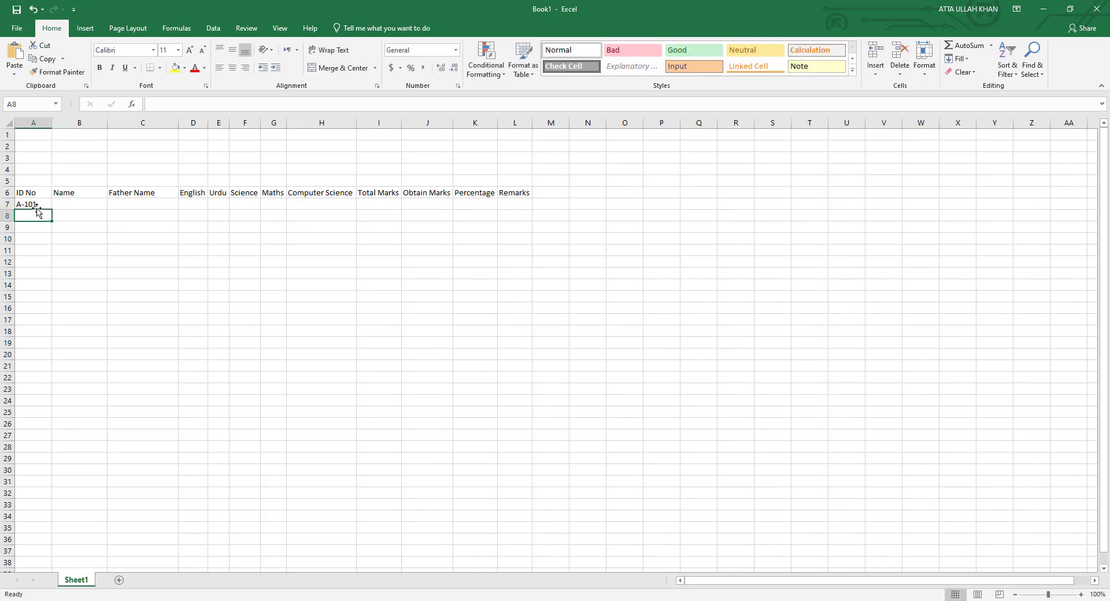
pyautogui.click(34, 205)
pyautogui.moveTo(51, 209); pyautogui.dragTo(52, 316)
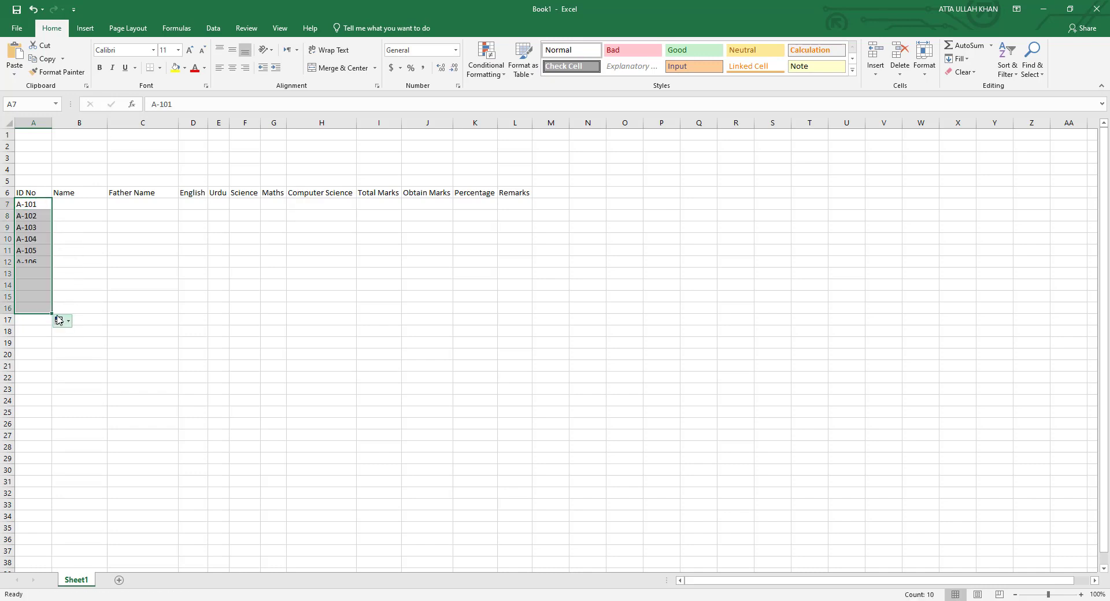
# Enter student names in B7:B16 and auto-fit column B to the longest name.
pyautogui.click(81, 204)
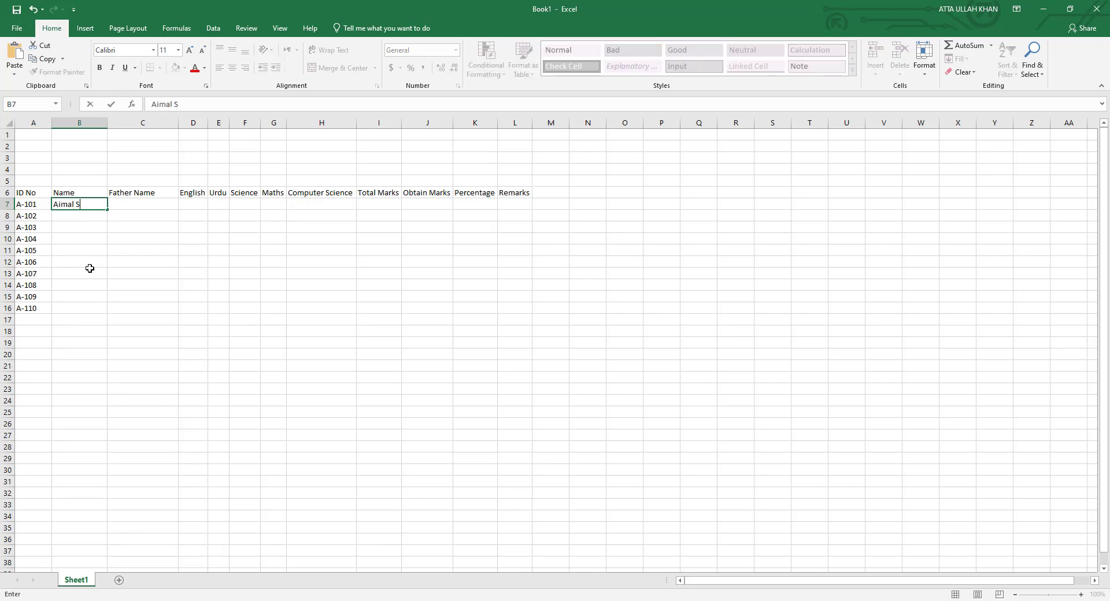
pyautogui.press('Return')
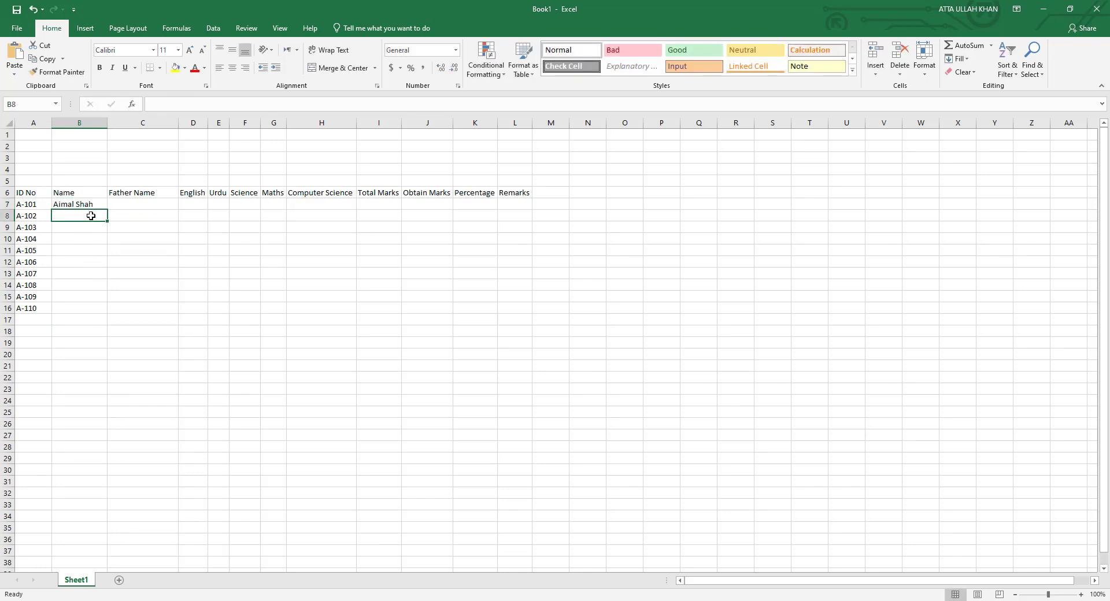
pyautogui.click(101, 204)
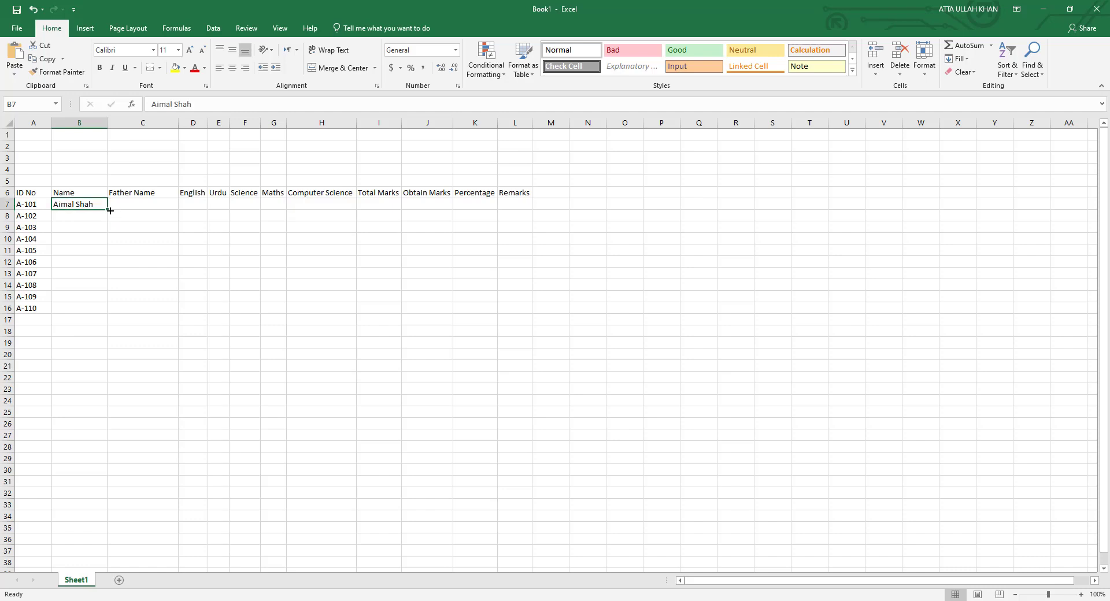
pyautogui.moveTo(107, 211); pyautogui.dragTo(104, 317)
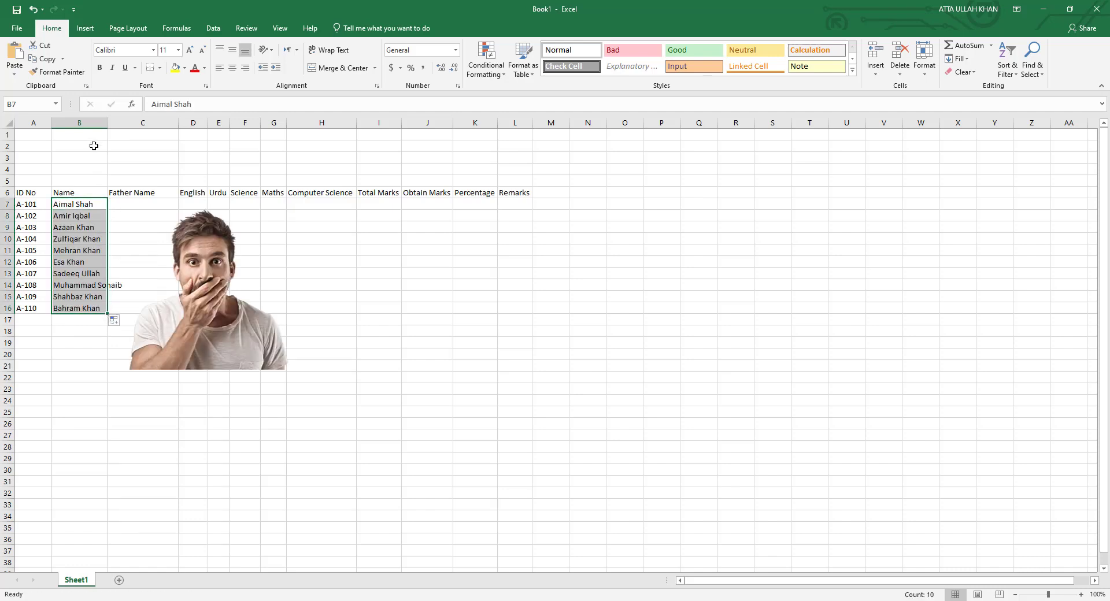
pyautogui.doubleClick(106, 122)
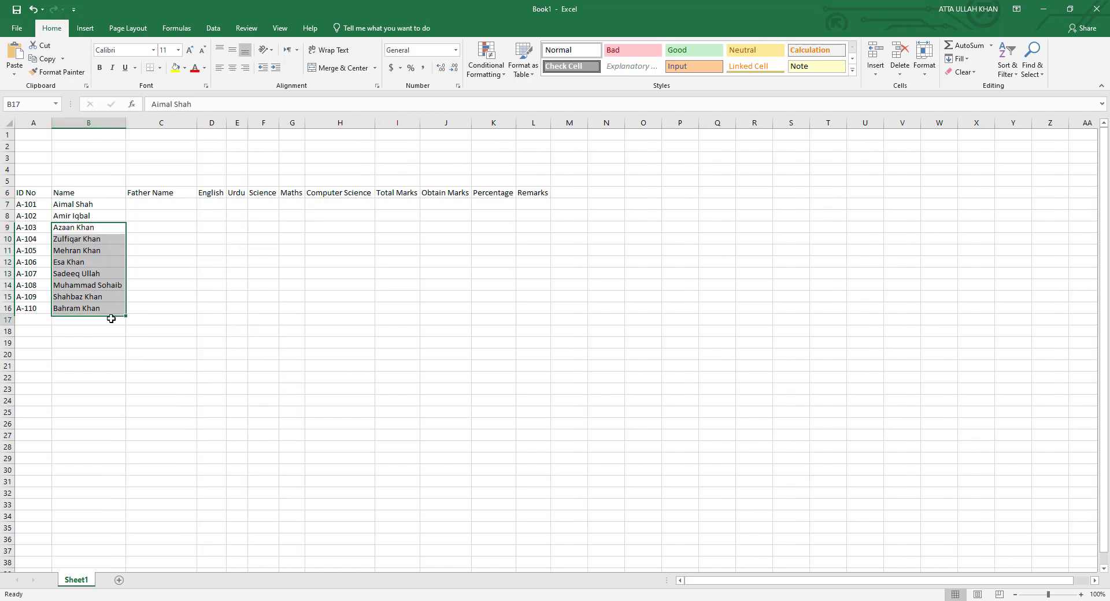
pyautogui.click(110, 319)
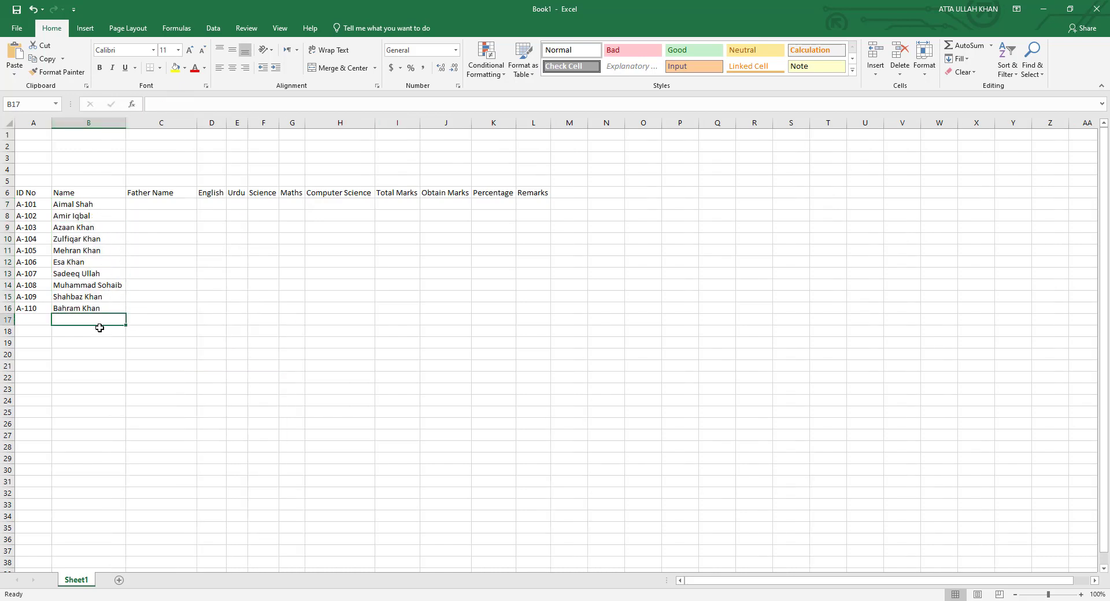
# Enter father's names for the first five students in C7:C11.
pyautogui.click(140, 201)
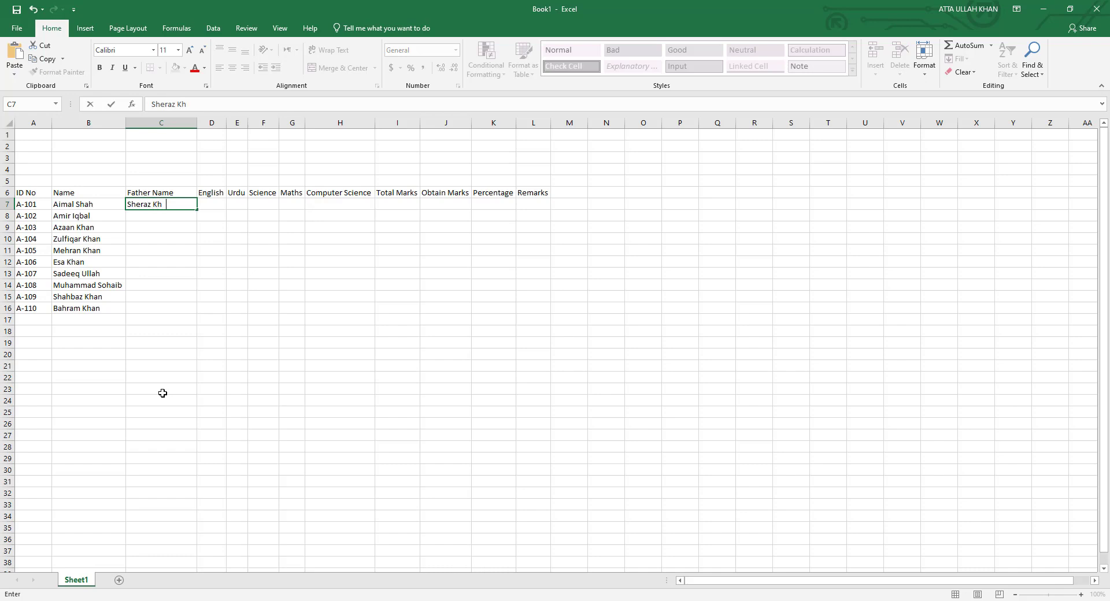
pyautogui.press('Return')
pyautogui.write('No')
pyautogui.press('Return')
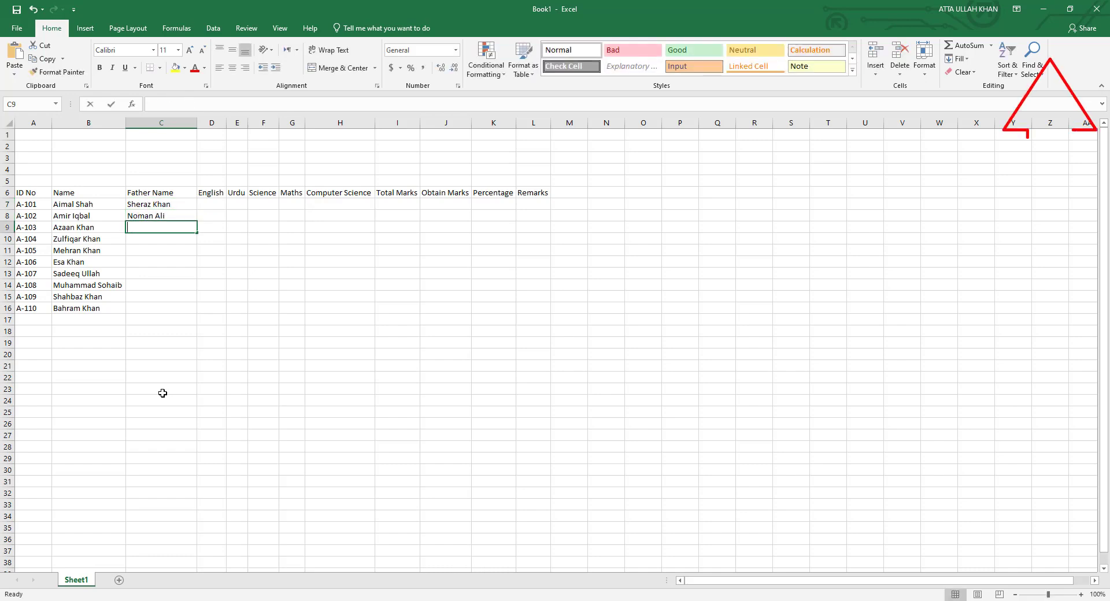
pyautogui.press('Return')
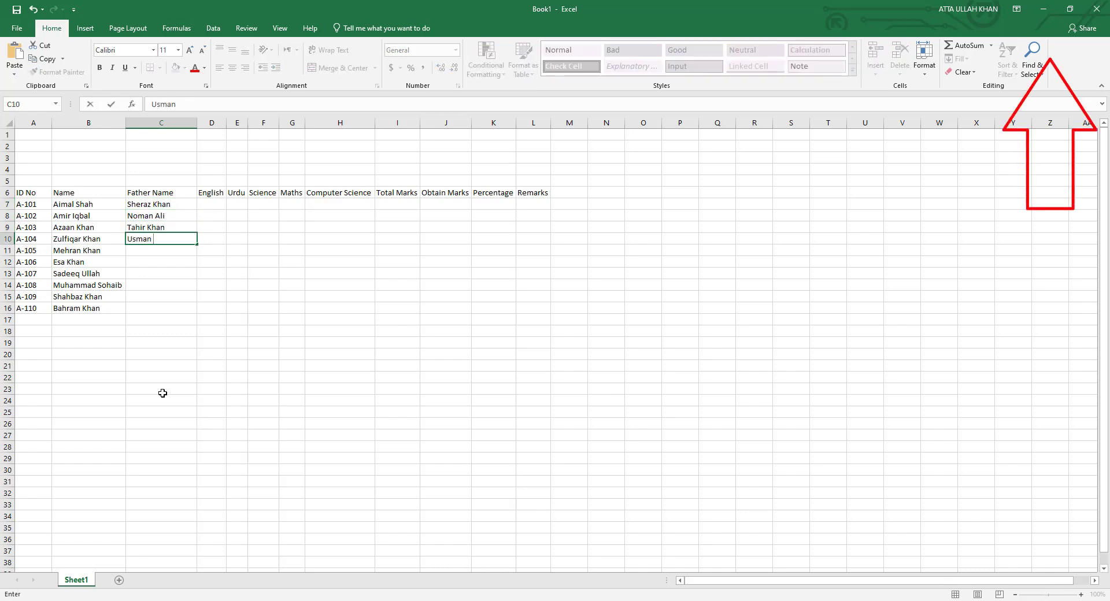
pyautogui.press('Return')
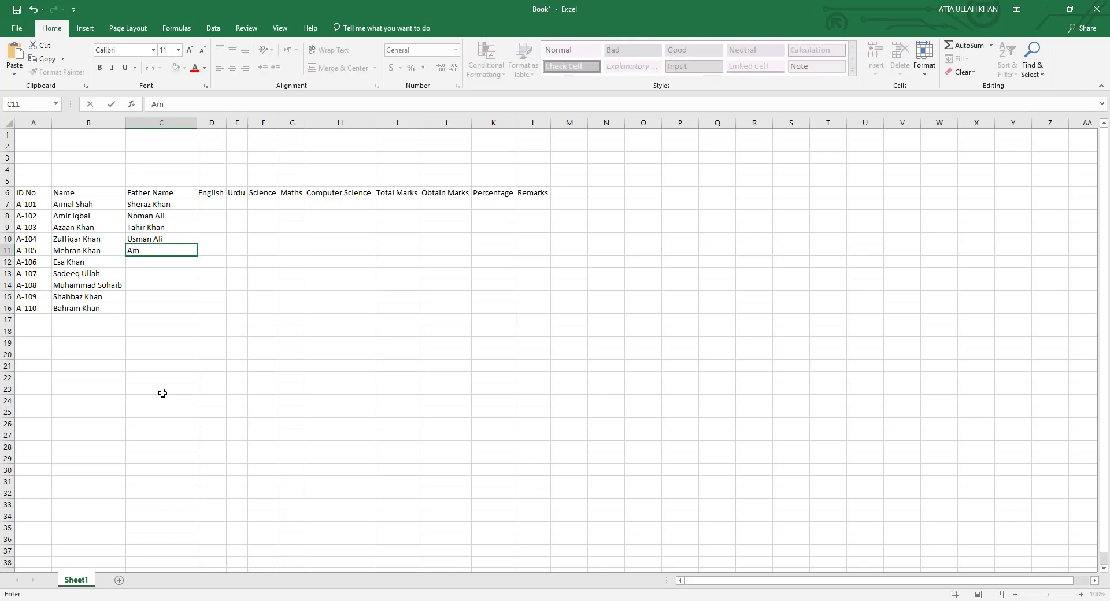
pyautogui.press('Return')
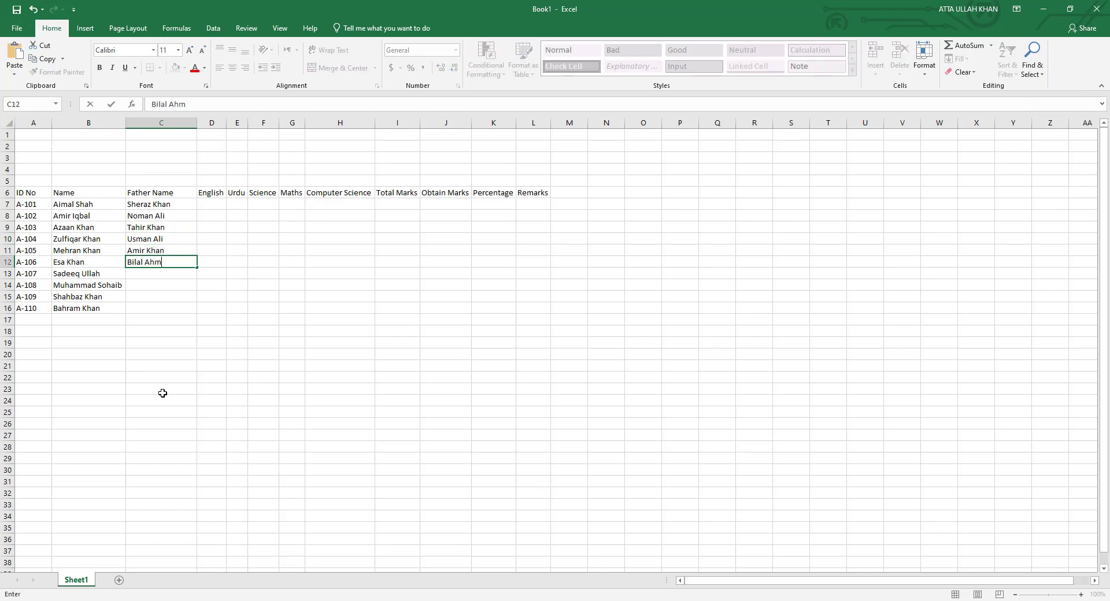
# Enter father's names for the remaining five students in C12:C16.
pyautogui.press('Return')
pyautogui.press('Return')
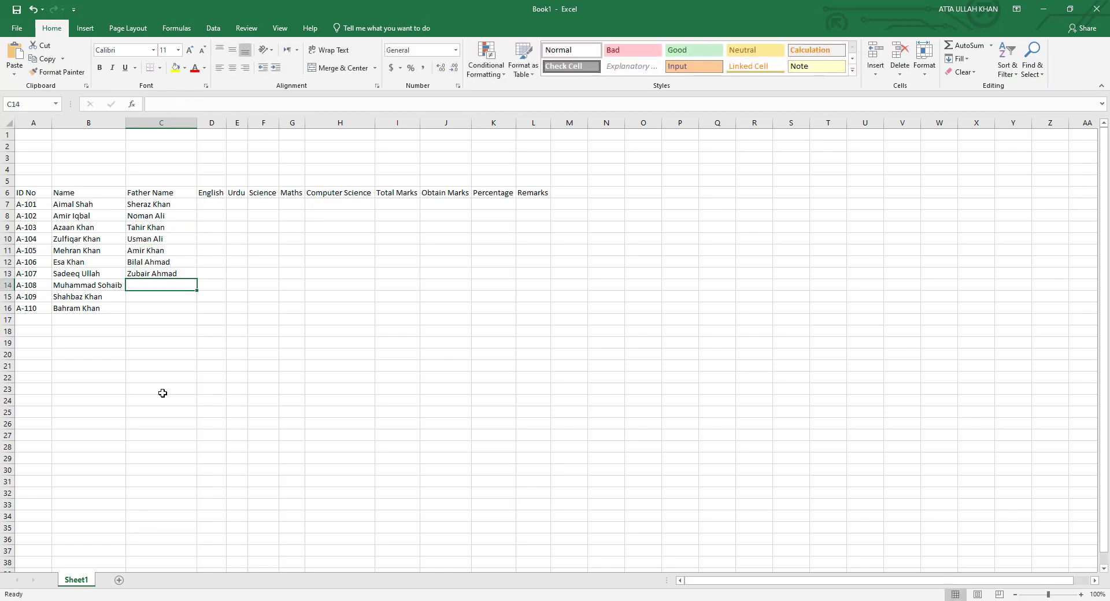
pyautogui.press('Return')
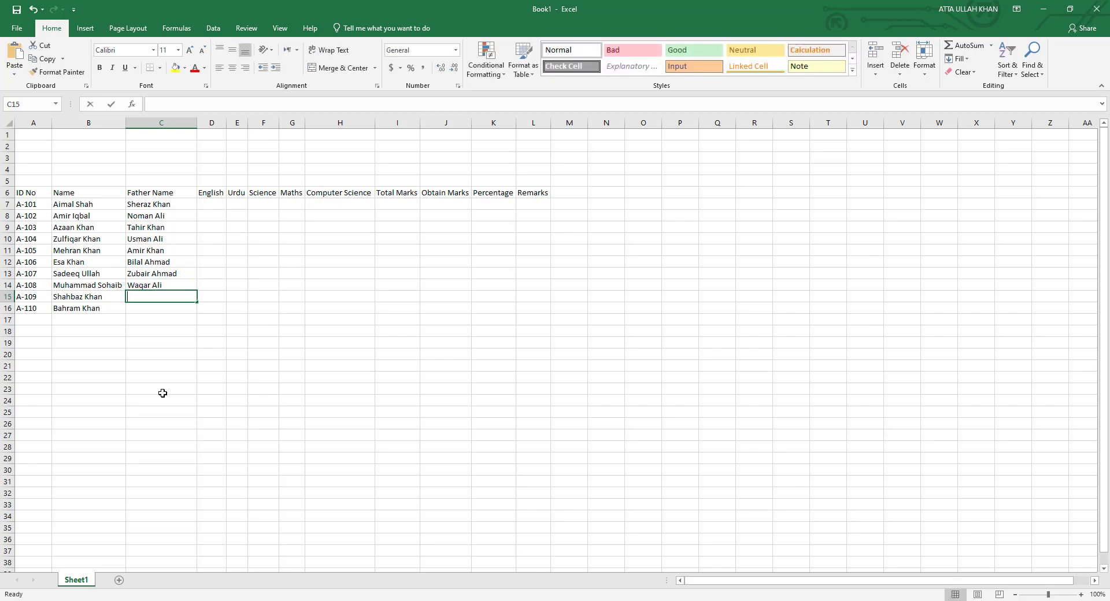
pyautogui.press('Return')
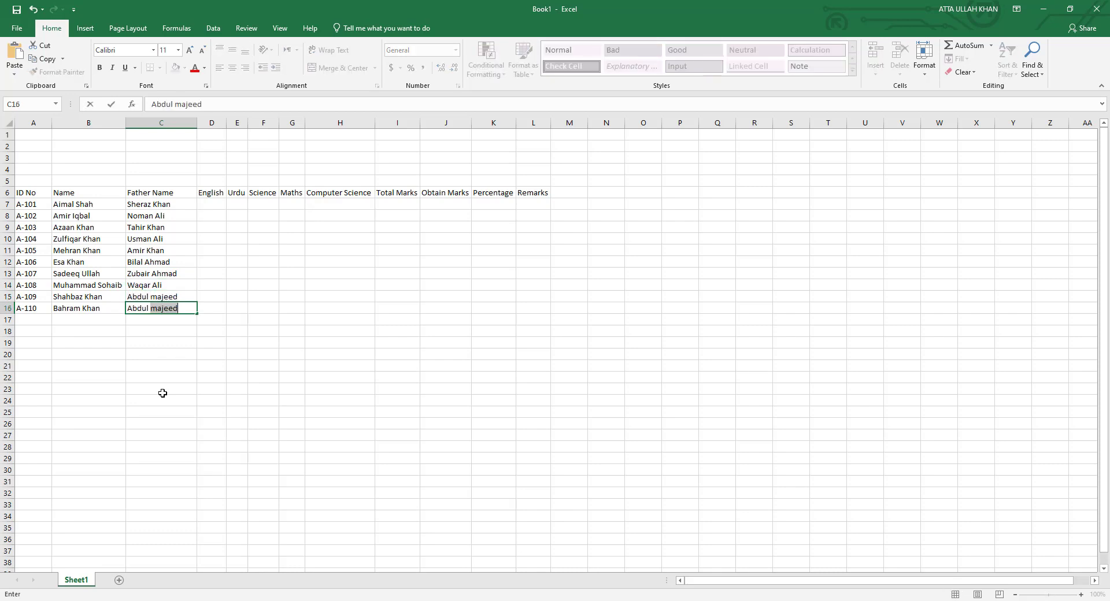
pyautogui.press('Return')
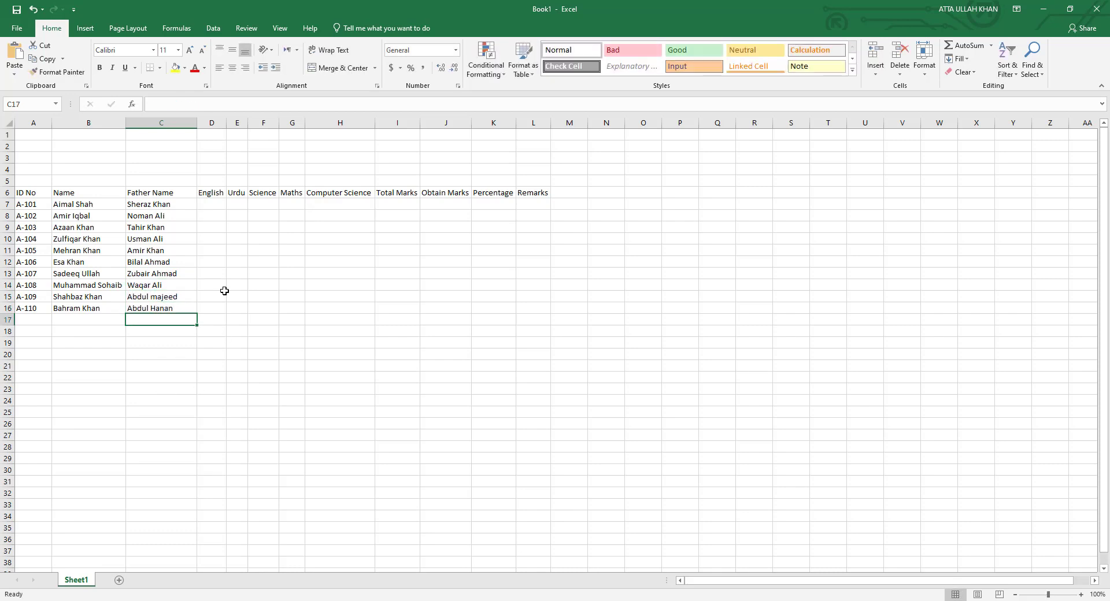
# Auto-fit column C to the father's names and zoom the sheet in five increments.
pyautogui.doubleClick(197, 122)
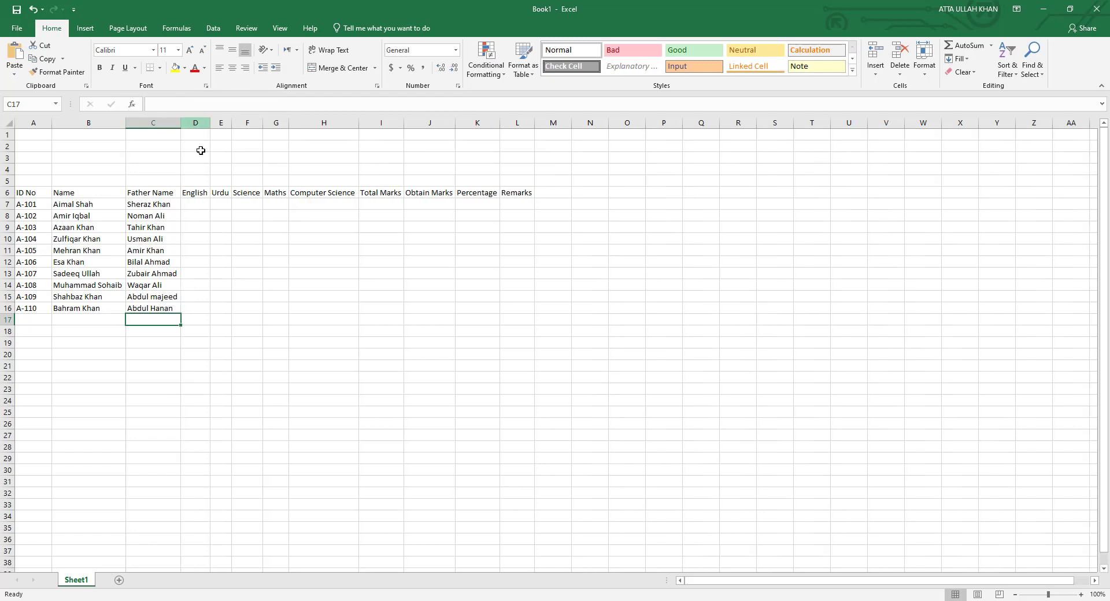
pyautogui.click(195, 305)
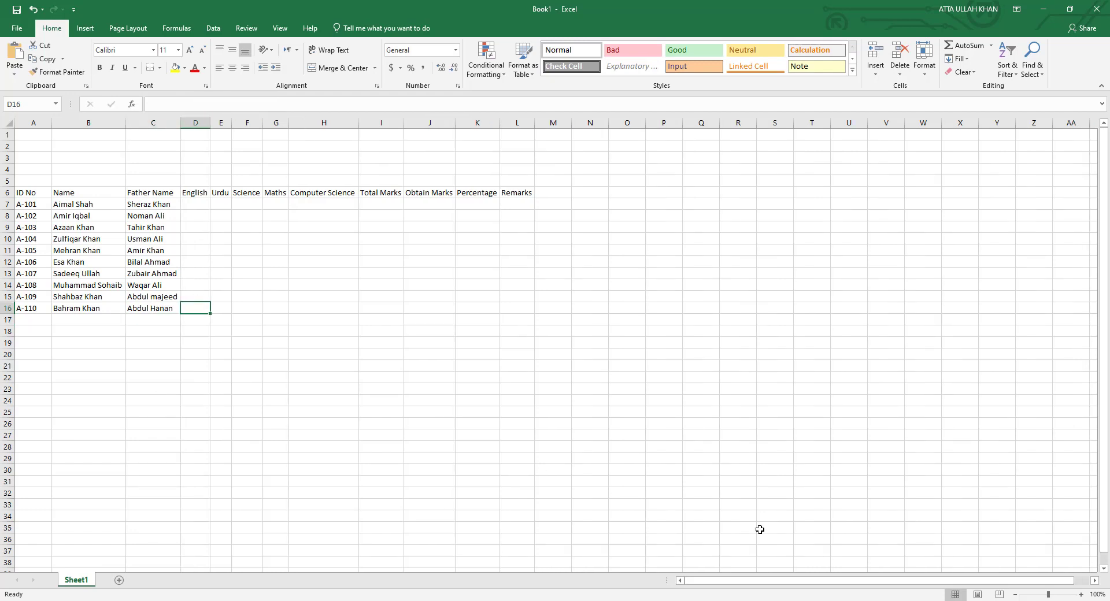
pyautogui.click(1080, 594)
pyautogui.click(1080, 594)
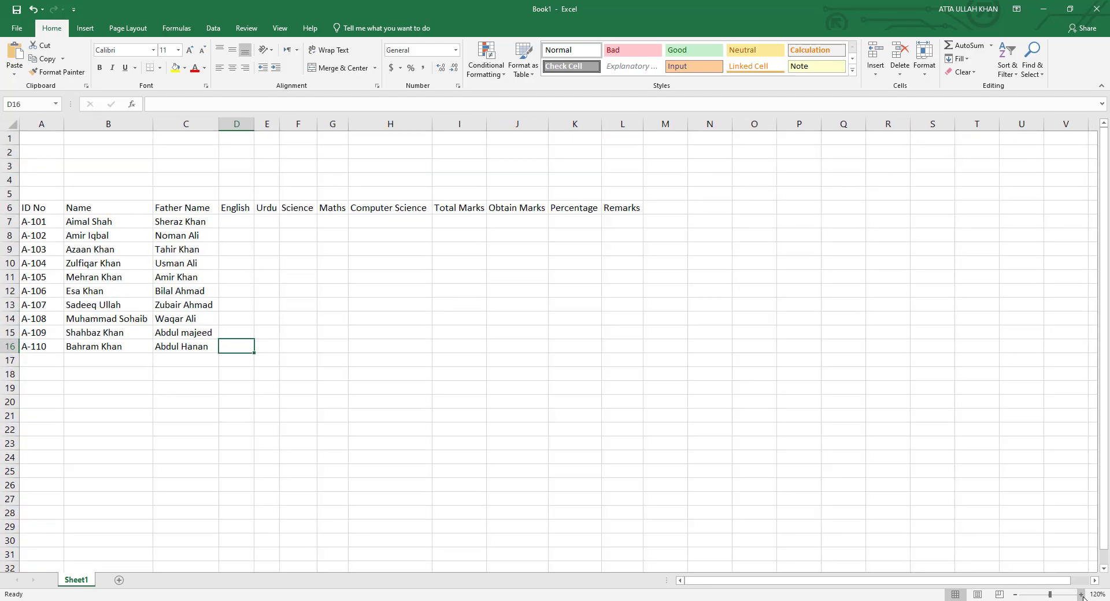
pyautogui.click(1080, 594)
pyautogui.click(1081, 594)
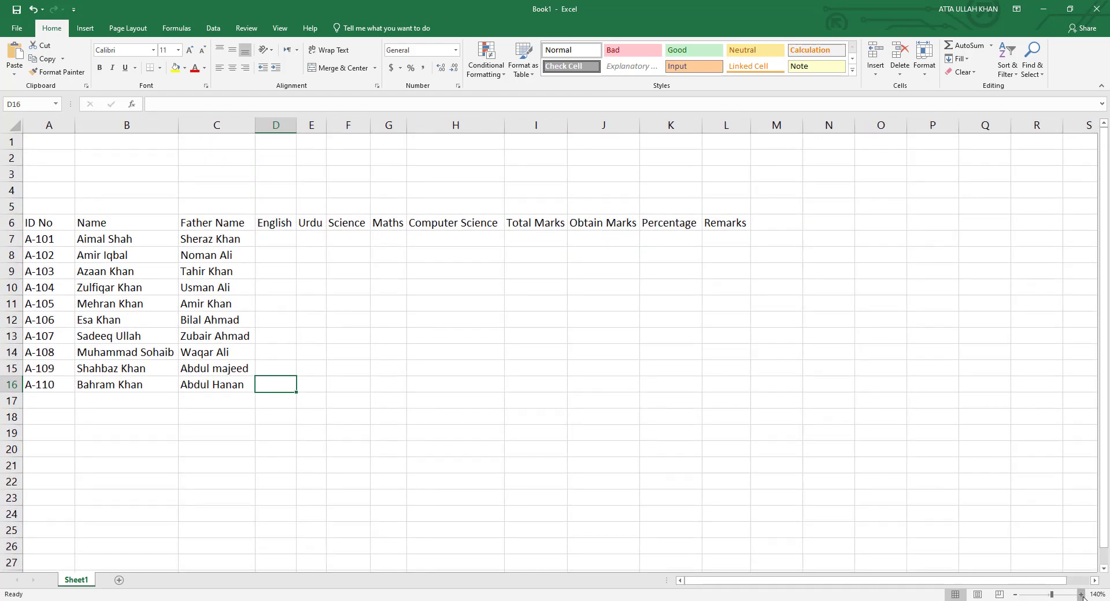
pyautogui.click(1080, 595)
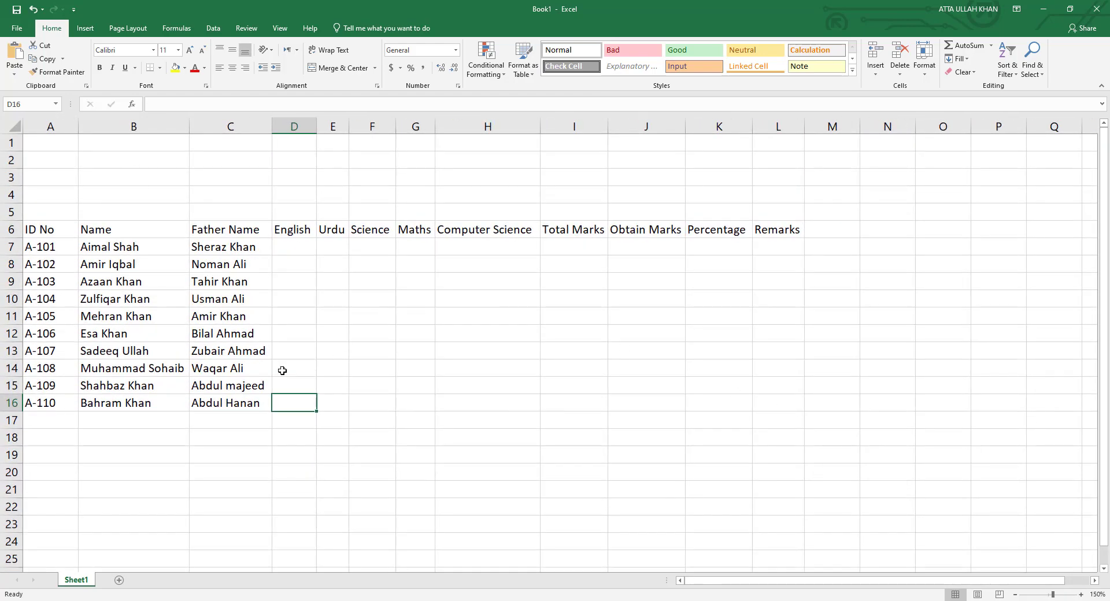
# Enter 500 as Total Marks in I7 and fill it down to I16.
pyautogui.click(298, 249)
pyautogui.click(445, 247)
pyautogui.click(429, 244)
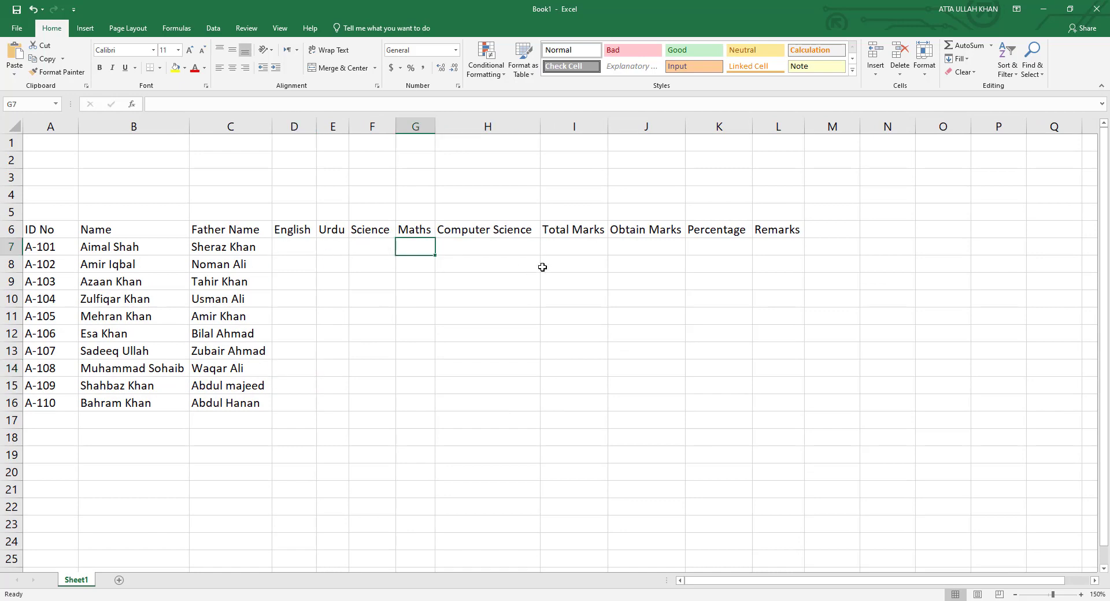
pyautogui.click(552, 249)
pyautogui.write('500')
pyautogui.press('Return')
pyautogui.click(553, 250)
pyautogui.moveTo(607, 255); pyautogui.dragTo(601, 408)
pyautogui.click(572, 326)
# Enter the English marks in D7:D16: 88, 38, 33, 77, 48, 57, 93, 52, 81, 56.
pyautogui.click(299, 249)
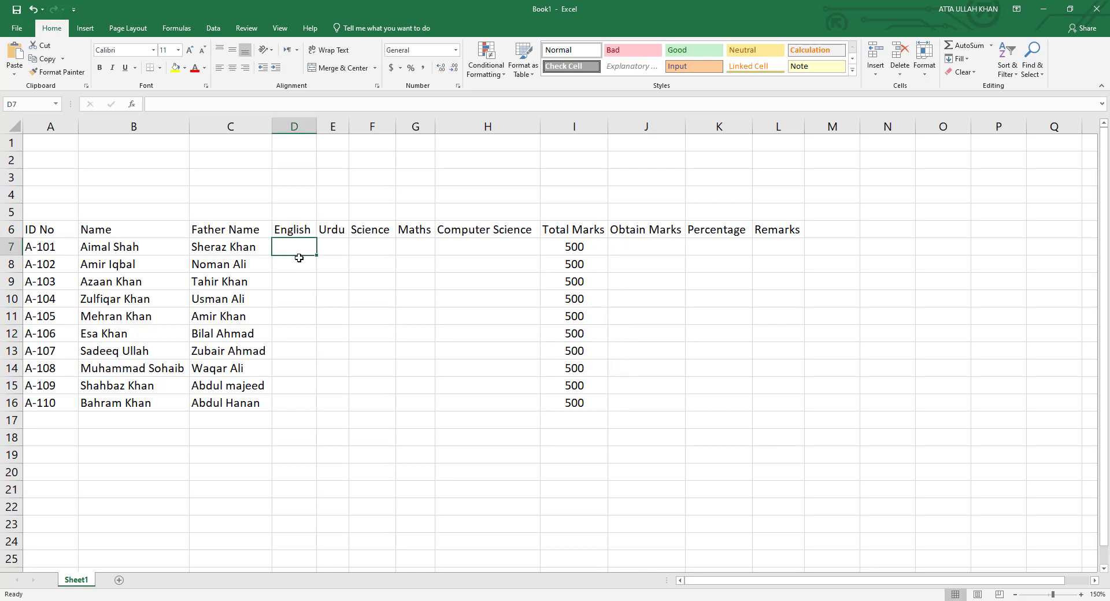
pyautogui.write('88')
pyautogui.press('Return')
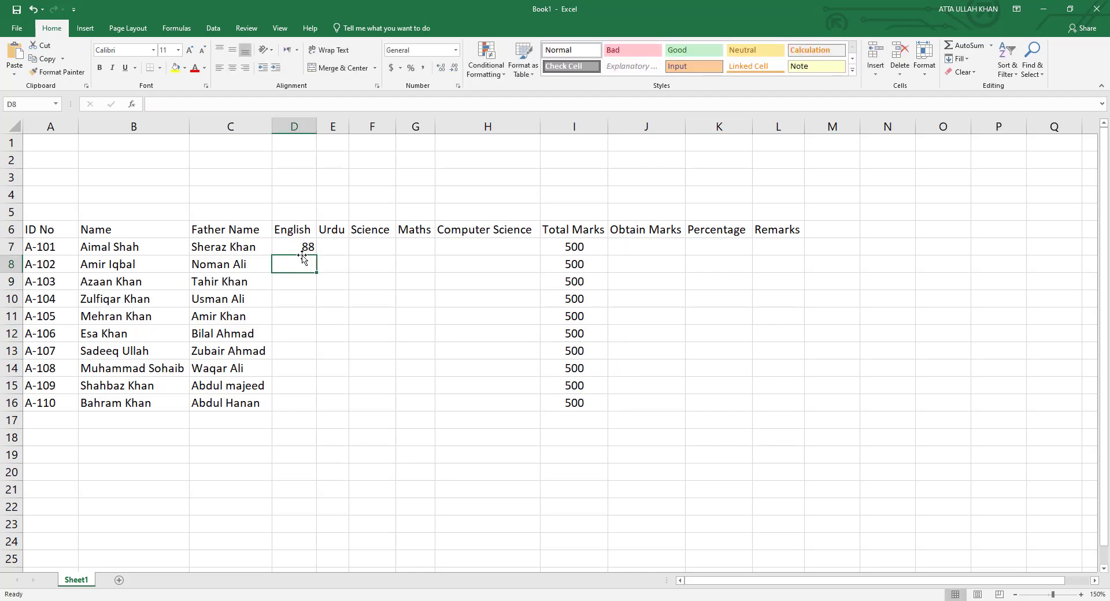
pyautogui.write('38')
pyautogui.press('Return')
pyautogui.write('33')
pyautogui.press('Return')
pyautogui.write('77 ')
pyautogui.write('489')
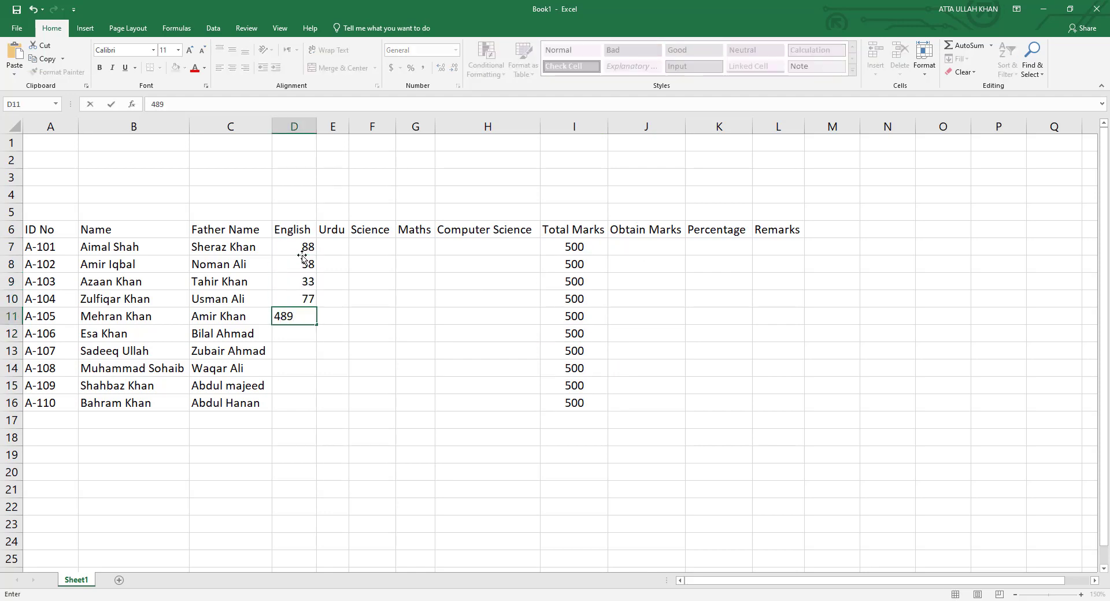
pyautogui.press('Return')
pyautogui.write('57')
pyautogui.press('Return')
pyautogui.write('93')
pyautogui.press('Return')
pyautogui.write('52')
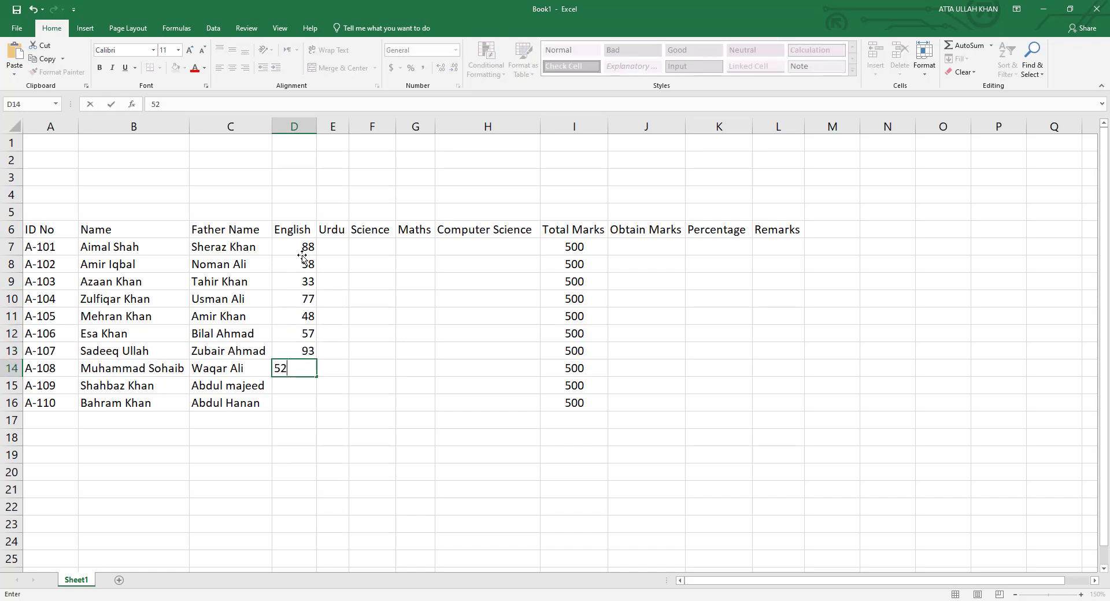
pyautogui.press('Return')
pyautogui.write('81')
pyautogui.press('Return')
pyautogui.write('56')
pyautogui.press('Return')
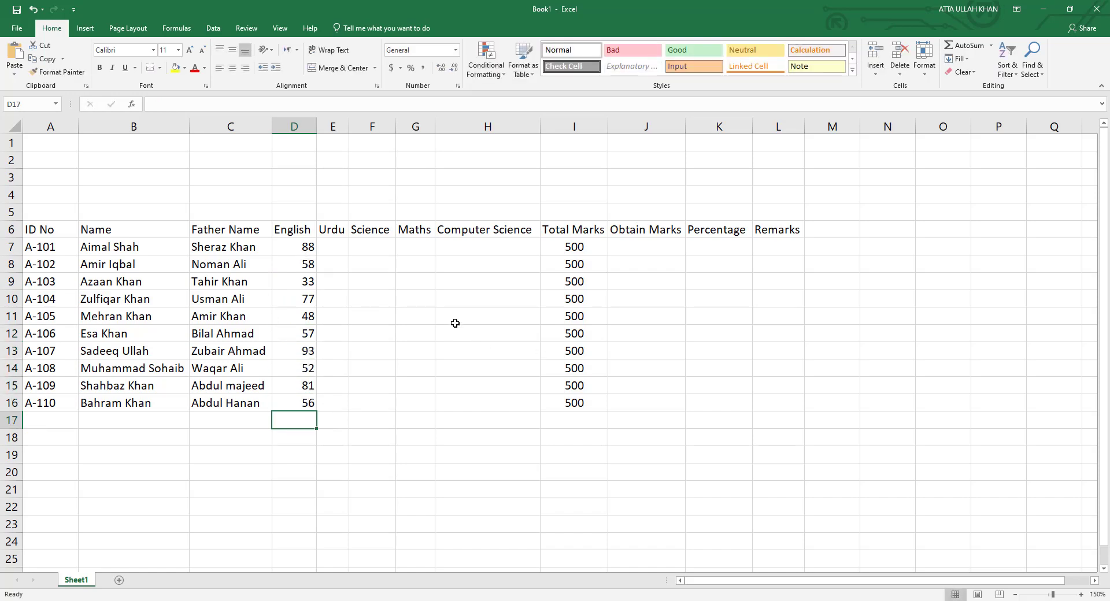
# Enter the Urdu marks in E7:E16: 74, 38, 96, 65, 42, 39, 87, 48, 69, 78.
pyautogui.click(332, 247)
pyautogui.write('74')
pyautogui.press('Return')
pyautogui.write('38')
pyautogui.press('Return')
pyautogui.write('96')
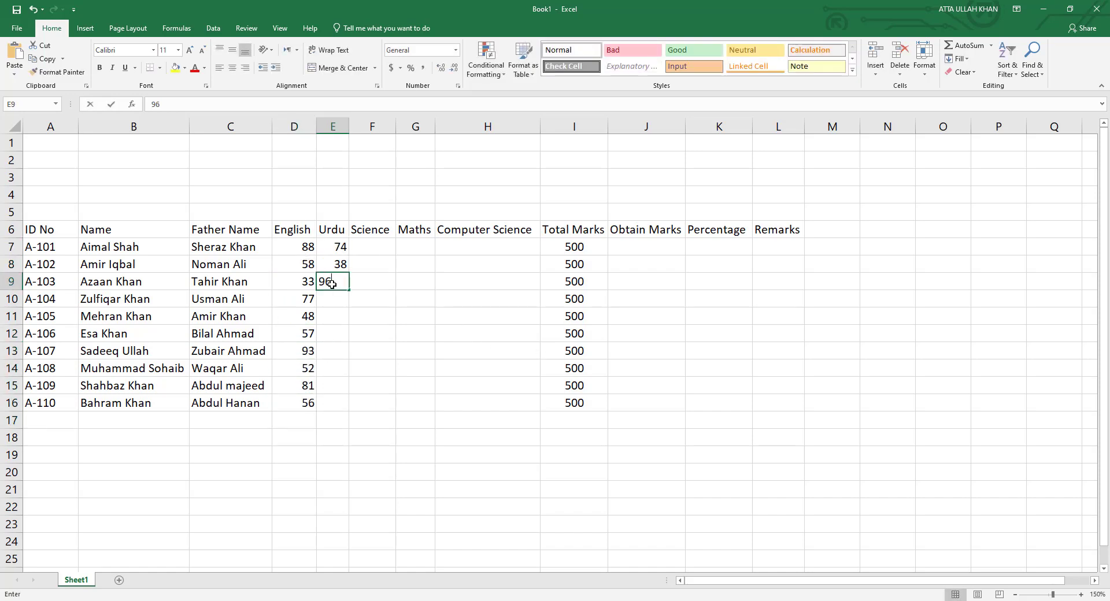
pyautogui.press('Return')
pyautogui.write('65')
pyautogui.press('Return')
pyautogui.write('42')
pyautogui.press('Return')
pyautogui.write('39')
pyautogui.press('Return')
pyautogui.write('87')
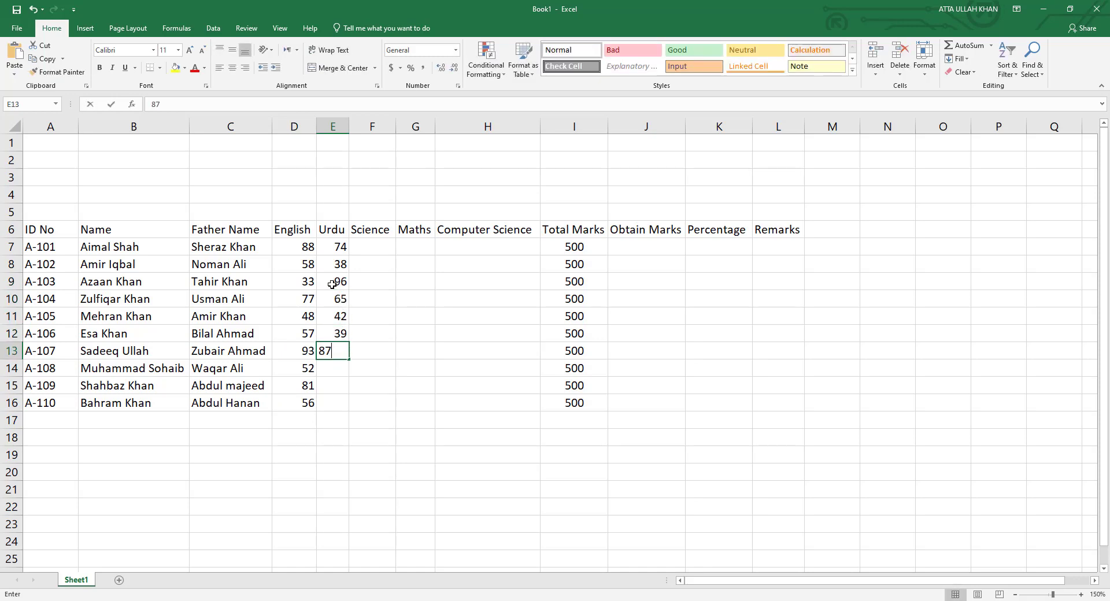
pyautogui.press('Return')
pyautogui.write('48')
pyautogui.press('Return')
pyautogui.write('69')
pyautogui.press('Return')
pyautogui.write('78')
# Enter the Science marks in F7:F16: 40, 82, 75, 68, 48, 78, 95, 36, 78, 45.
pyautogui.press('Return')
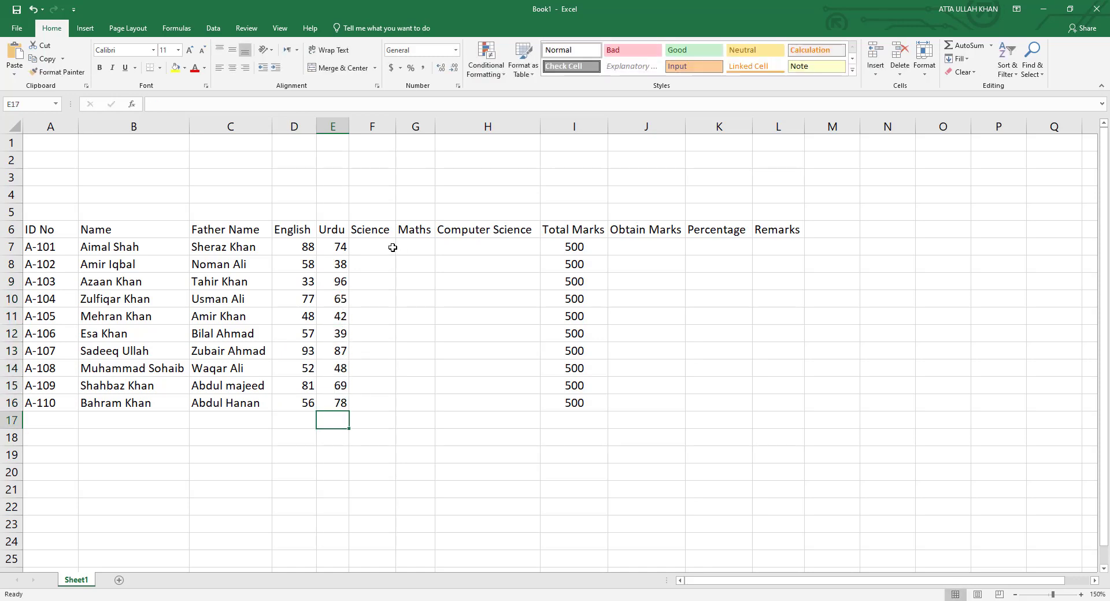
pyautogui.click(393, 248)
pyautogui.write('40')
pyautogui.press('Return')
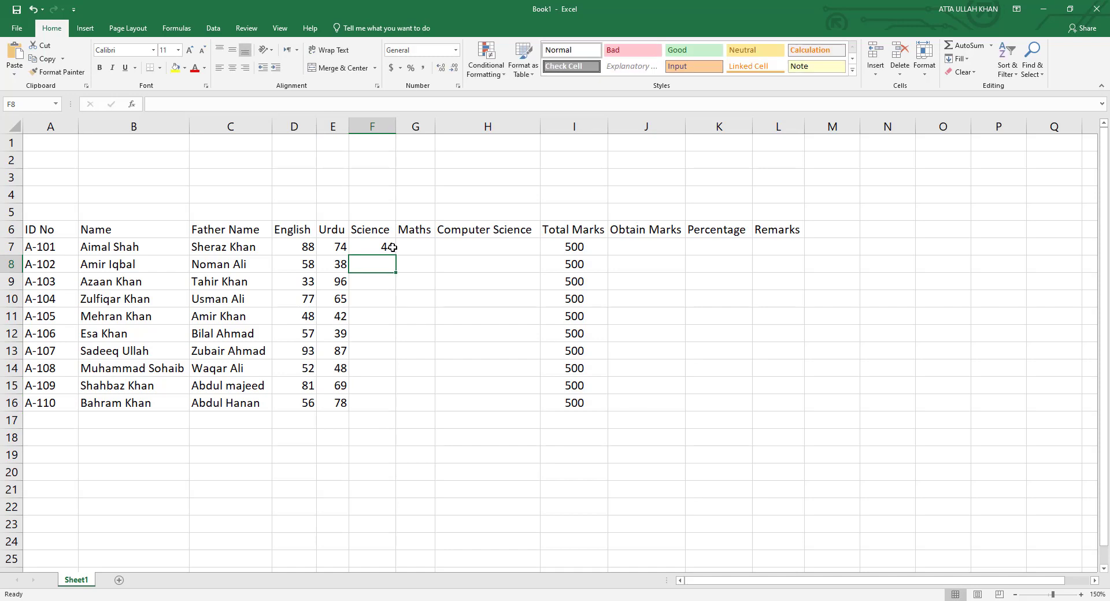
pyautogui.write('82')
pyautogui.press('Return')
pyautogui.write('75 68 48 ')
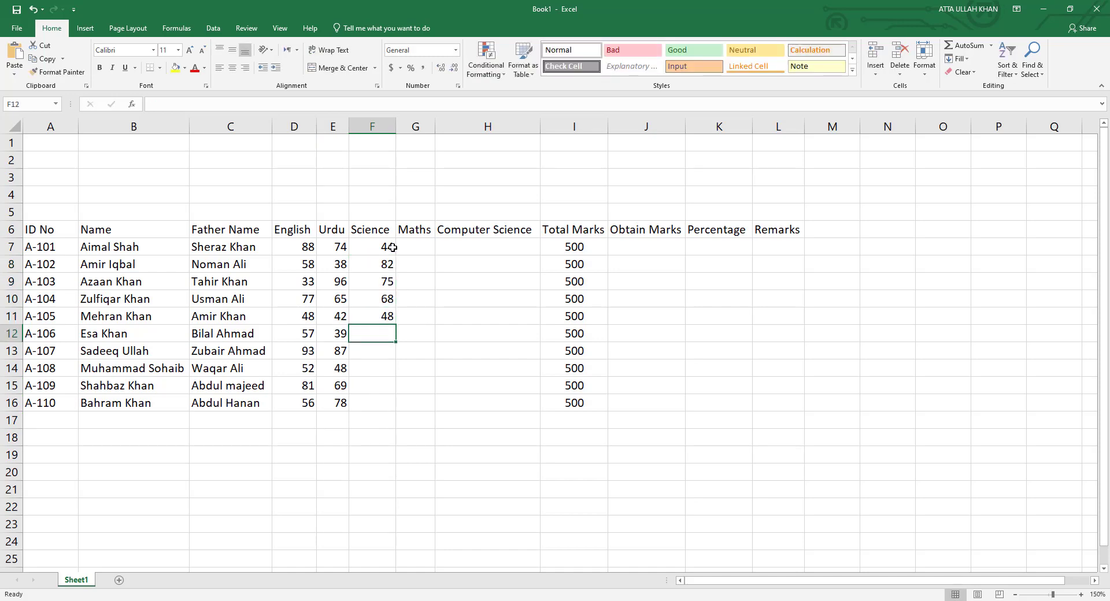
pyautogui.write('78 95 36 78')
pyautogui.press('Return')
pyautogui.write('45')
pyautogui.press('Return')
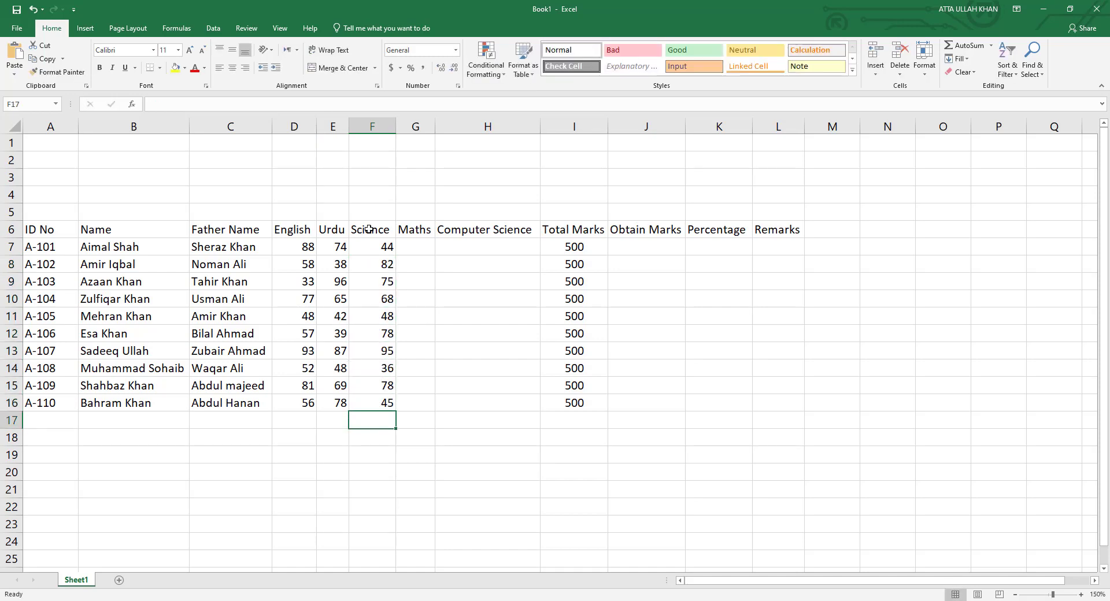
# Enter the Maths marks in G7:G16: 78, 54, 69, 54, 35, 39, 78, 84, 65, 69.
pyautogui.click(421, 246)
pyautogui.write('78')
pyautogui.press('Return')
pyautogui.write('54')
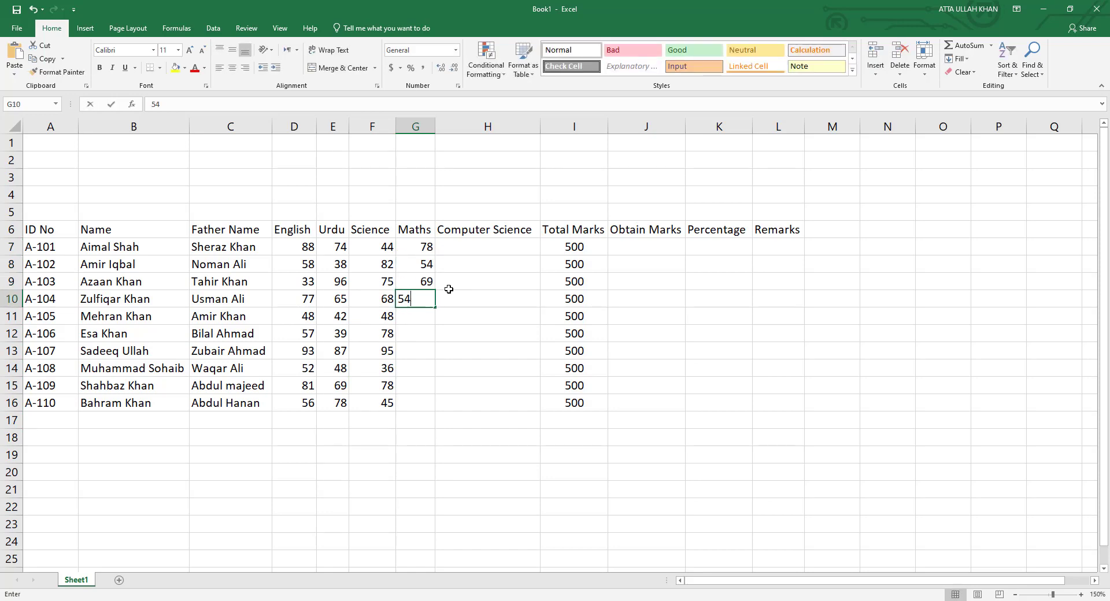
pyautogui.write(' 69 54 35 39 78 84 ')
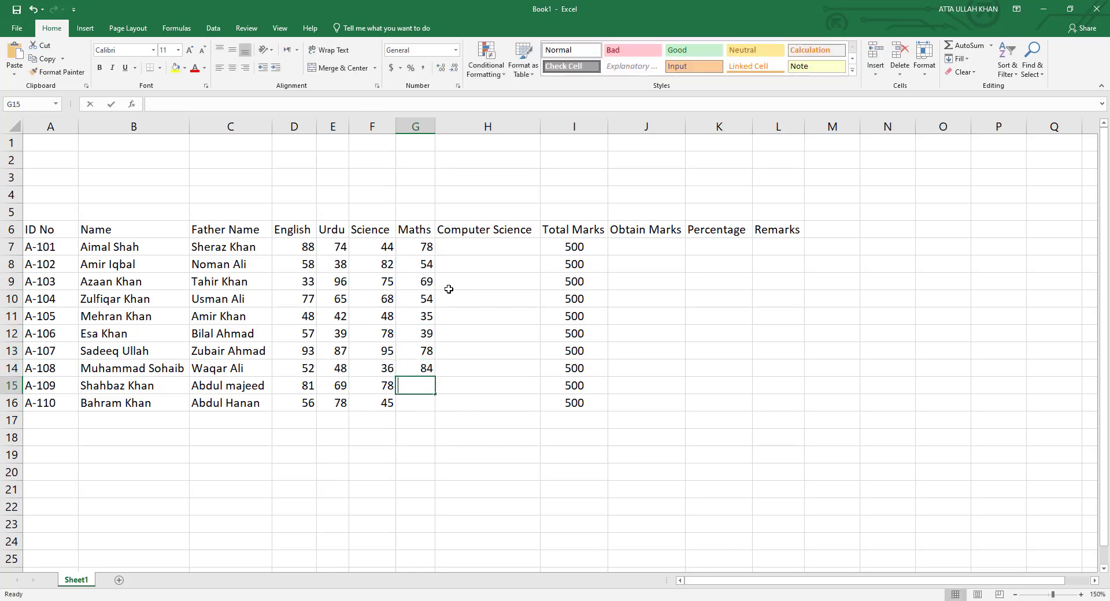
pyautogui.write('65 69 62')
pyautogui.hotkey('ctrl', 'z')
# Enter the Computer Science marks in H7:H16: 85, 56, 96, 45, 75, 85, 73, 76, 58, 69.
pyautogui.click(452, 249)
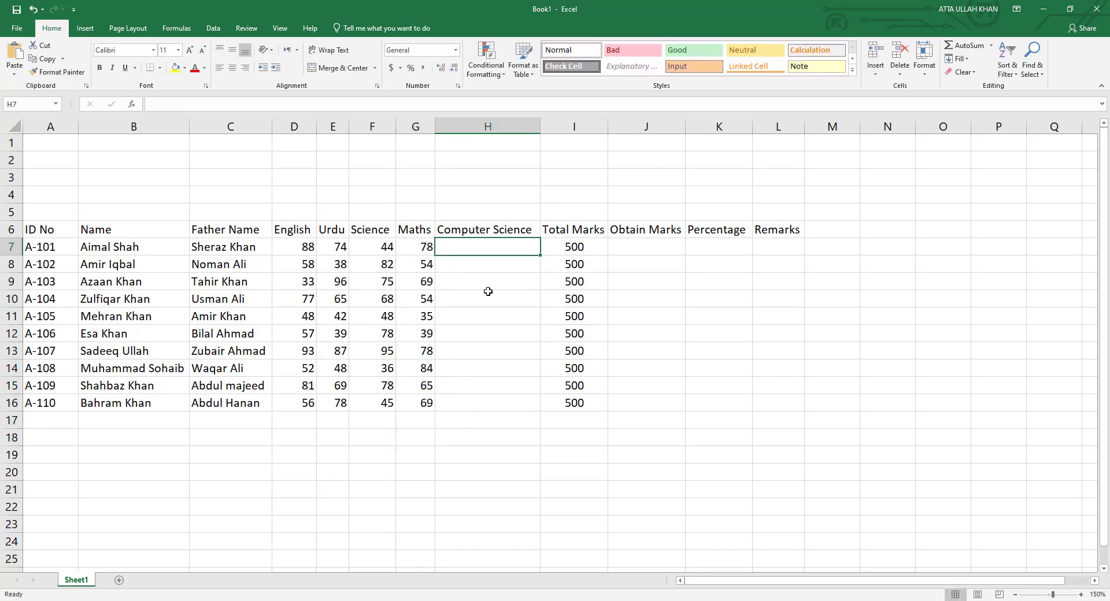
pyautogui.write('85 56 96 45')
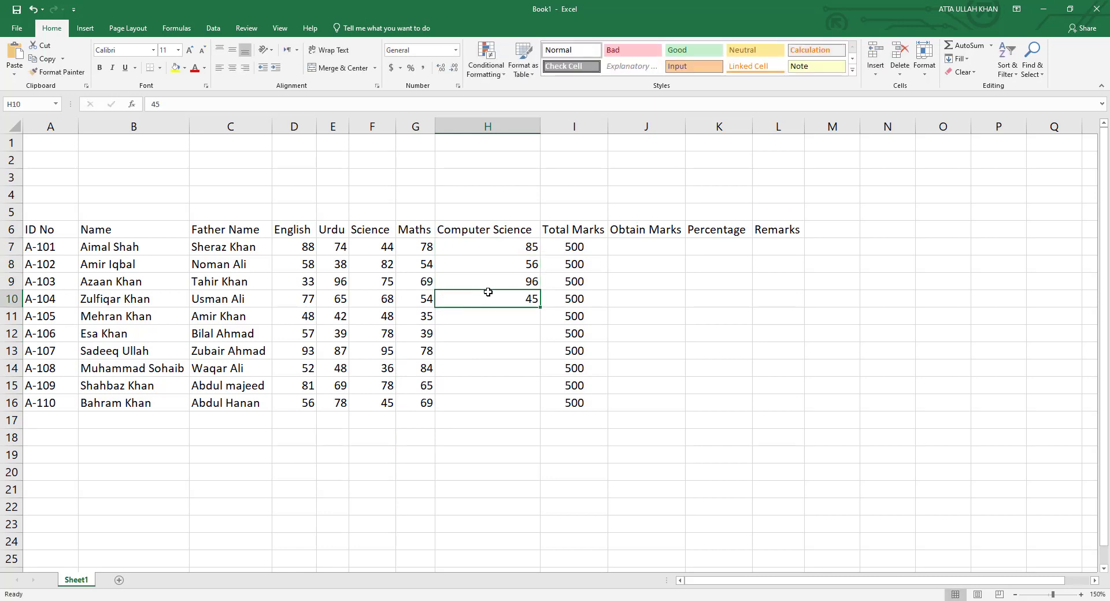
pyautogui.write(' 75 85 73 76 58 69')
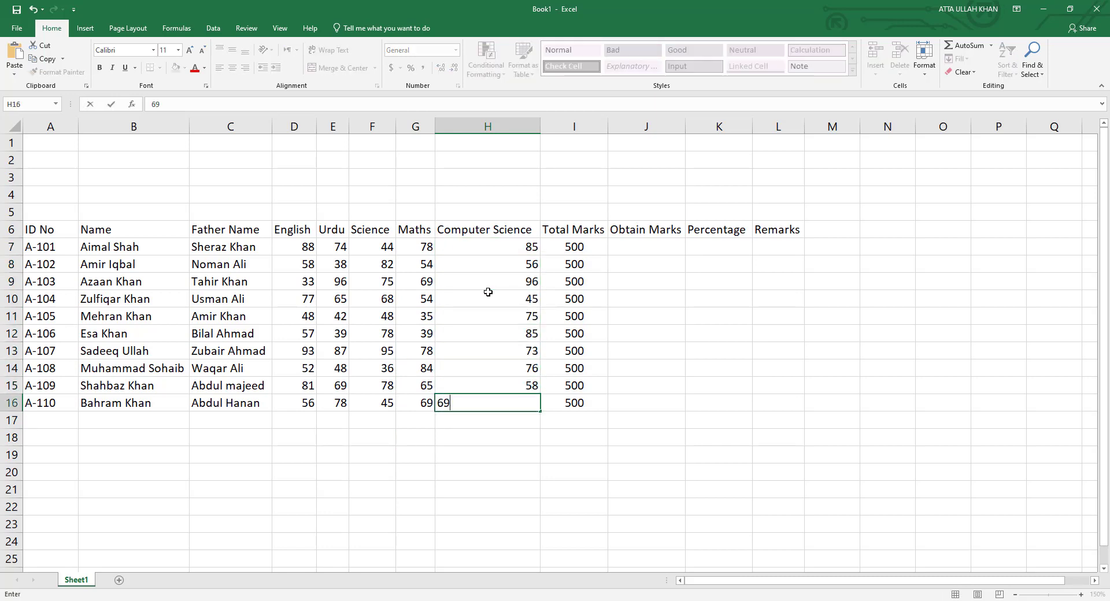
pyautogui.press('Return')
pyautogui.press('Up')
pyautogui.press('Up')
pyautogui.press('Up')
pyautogui.click(494, 234)
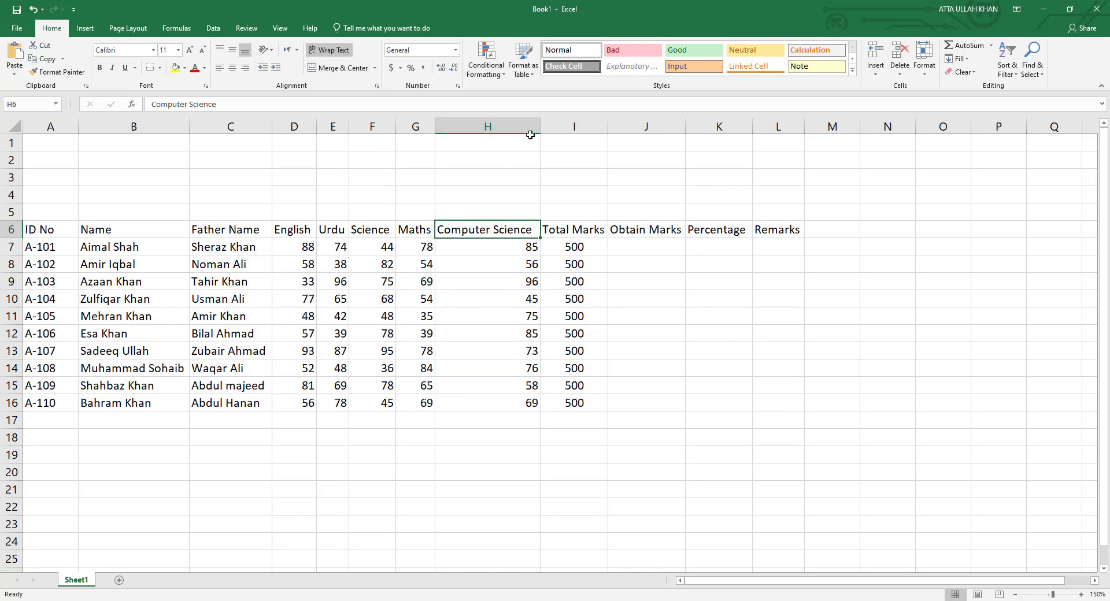
# Narrow column H, wrap the Computer Science heading, and centre the row 6 headings.
pyautogui.moveTo(540, 128); pyautogui.dragTo(499, 139)
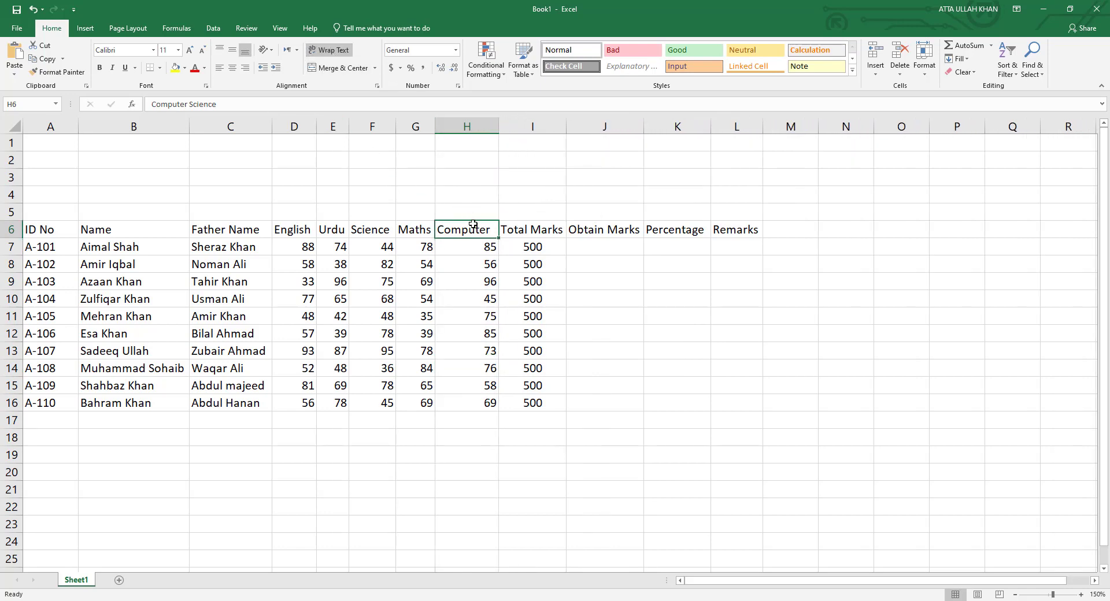
pyautogui.click(329, 49)
pyautogui.click(459, 282)
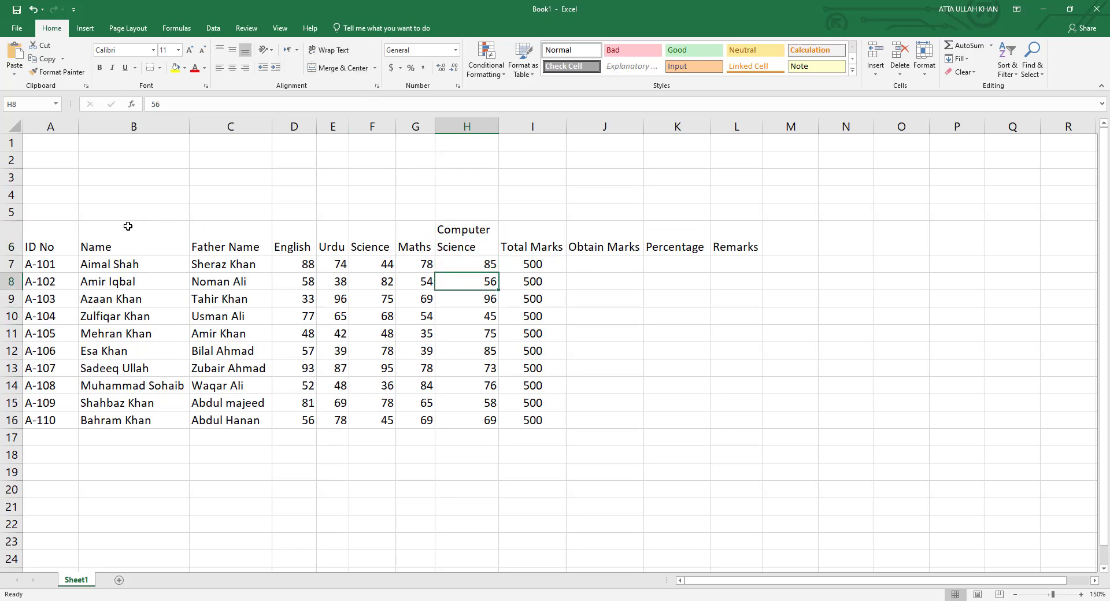
pyautogui.moveTo(64, 236); pyautogui.dragTo(736, 246)
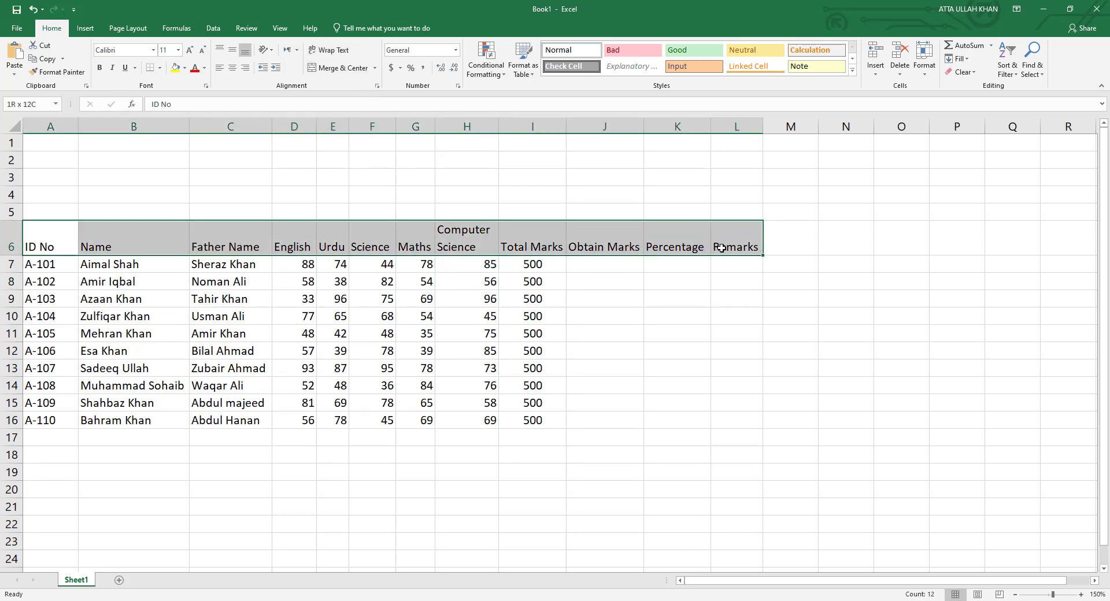
pyautogui.click(232, 49)
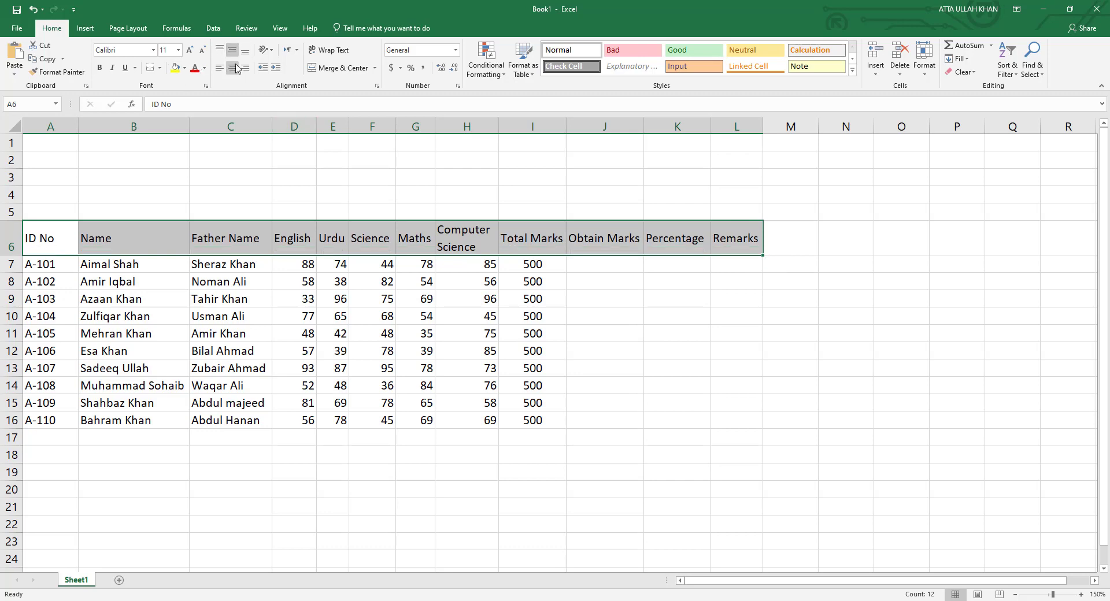
pyautogui.click(233, 67)
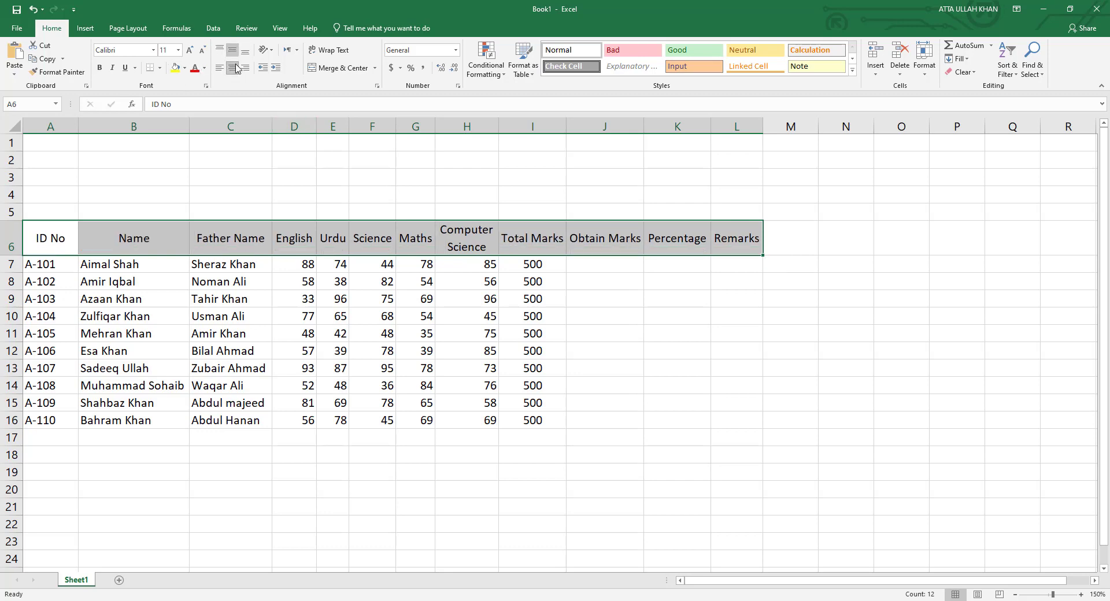
pyautogui.click(64, 230)
# Left-align the ID No, Name and Father Name headings.
pyautogui.click(221, 70)
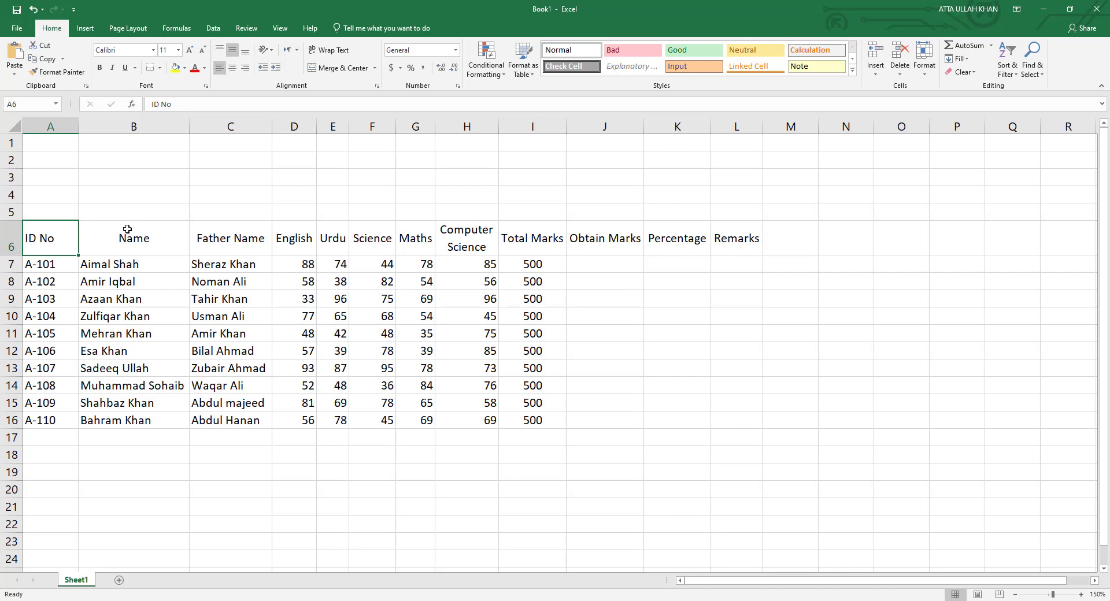
pyautogui.click(124, 228)
pyautogui.click(219, 69)
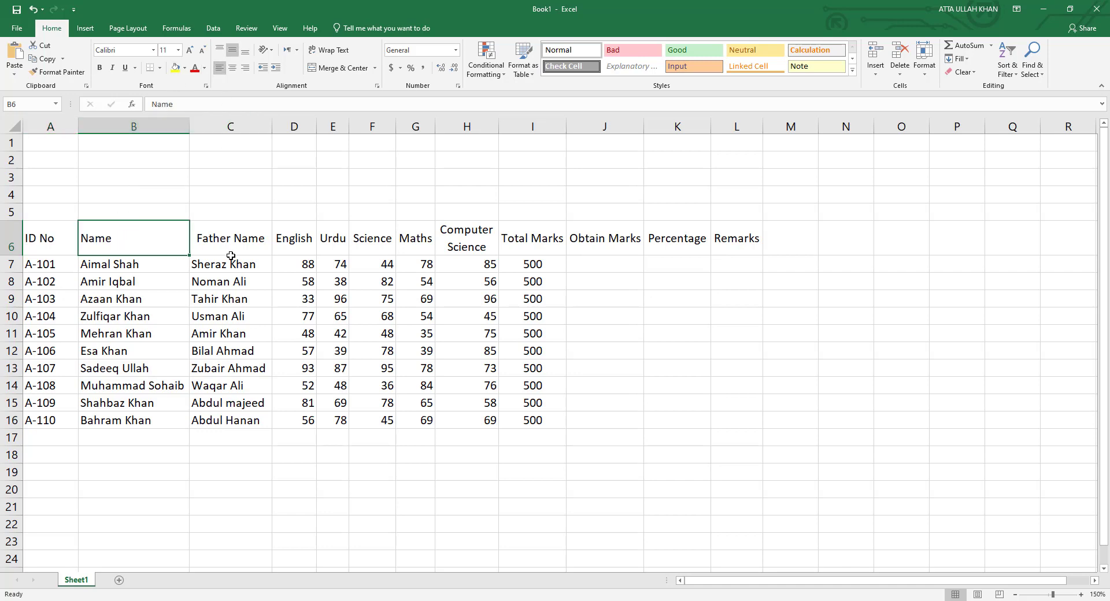
pyautogui.click(231, 240)
pyautogui.click(220, 69)
# Autofit column H and centre all the marks in D7:L16.
pyautogui.click(468, 321)
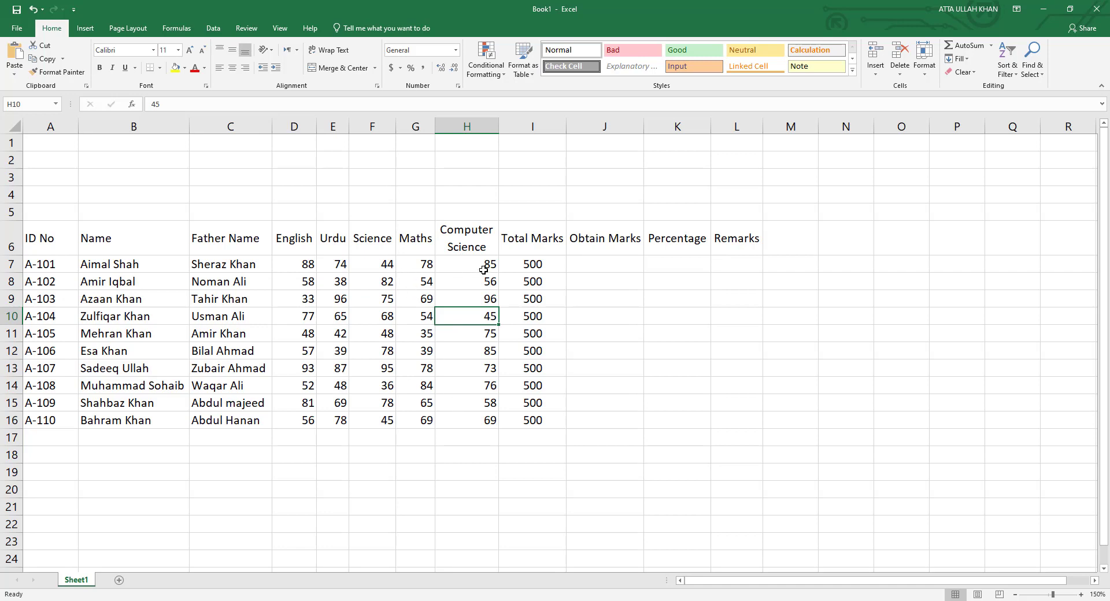
pyautogui.doubleClick(498, 128)
pyautogui.moveTo(289, 261); pyautogui.dragTo(734, 418)
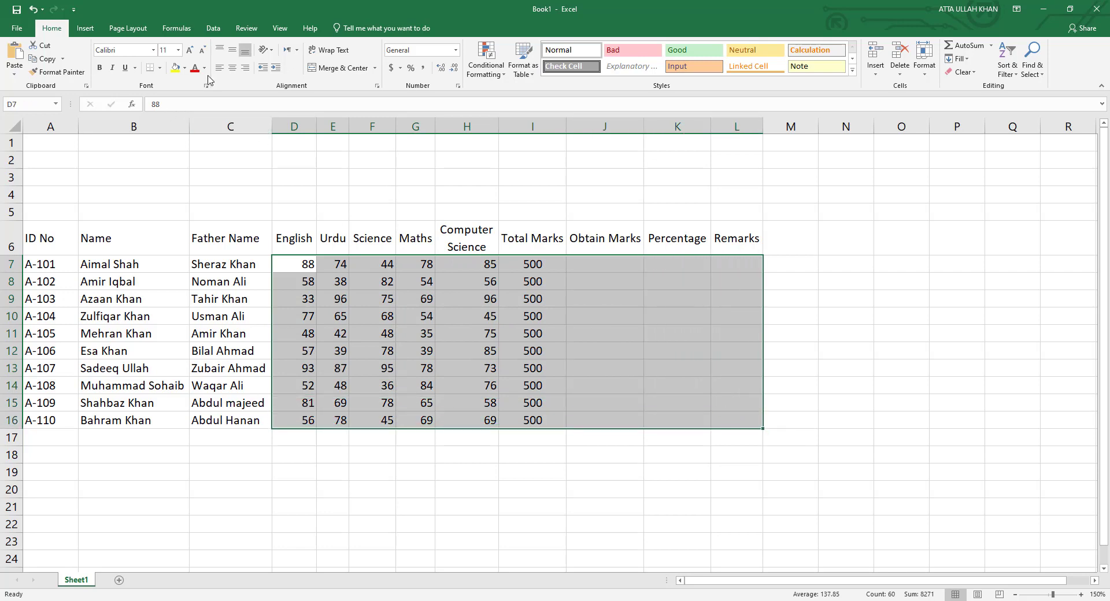
pyautogui.click(232, 69)
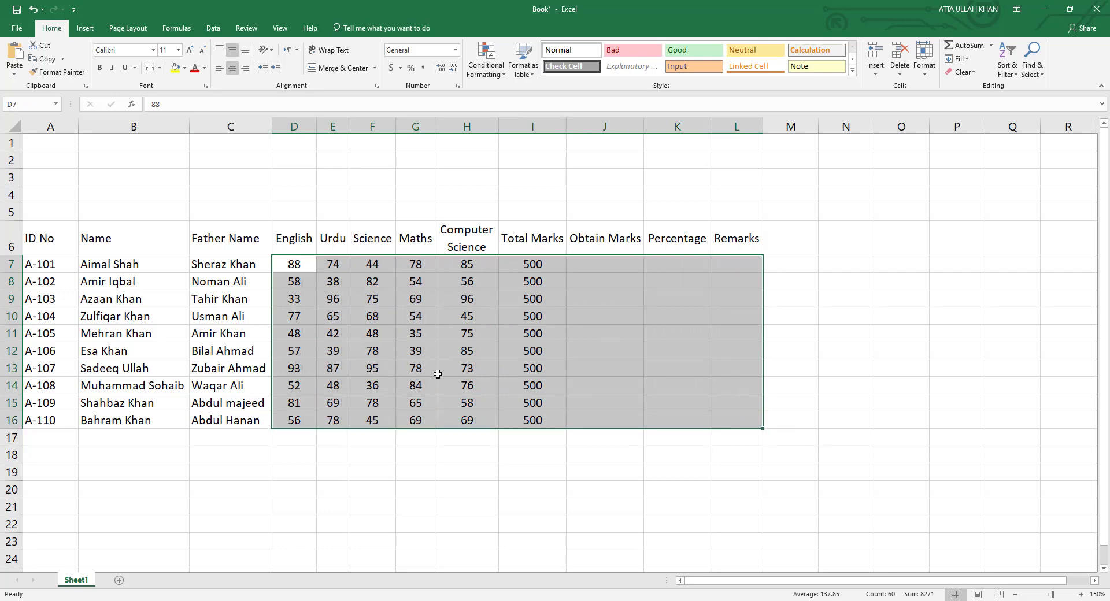
pyautogui.click(577, 334)
pyautogui.press('Up')
pyautogui.press('Up')
pyautogui.press('Up')
pyautogui.press('Up')
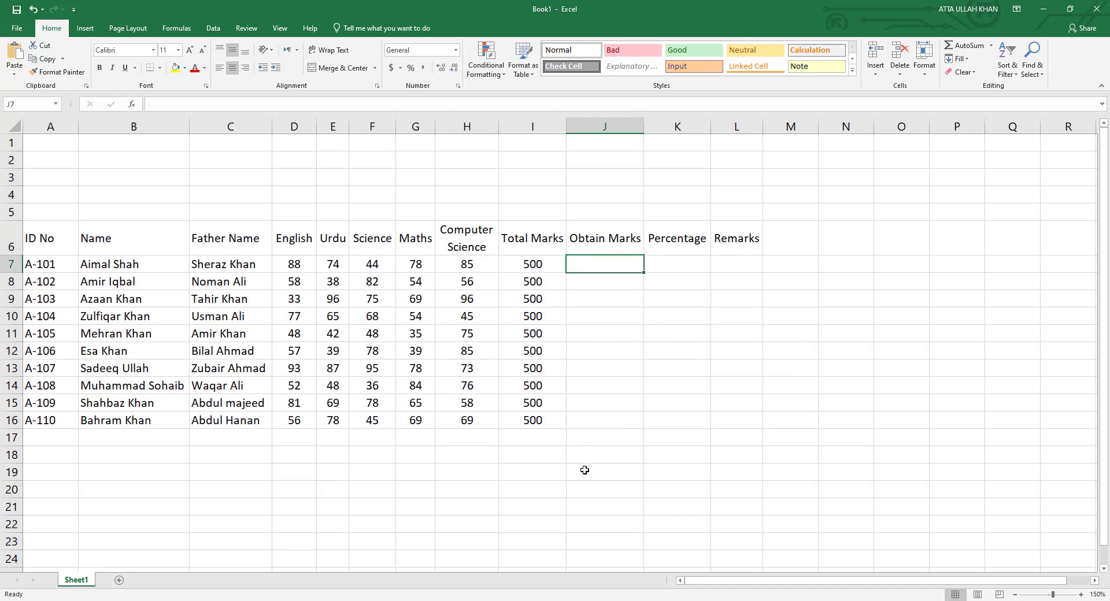
# Enter =SUM(D7:H7) in J7, giving 369, and fill it down to J16.
pyautogui.write('=')
pyautogui.press('BackSpace')
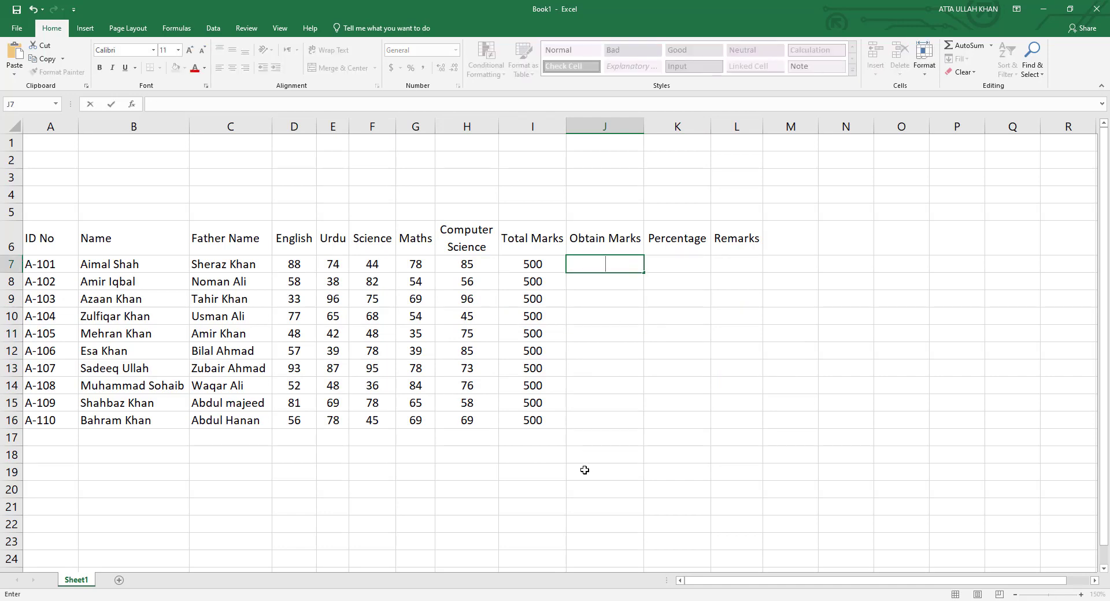
pyautogui.write('=SUM(')
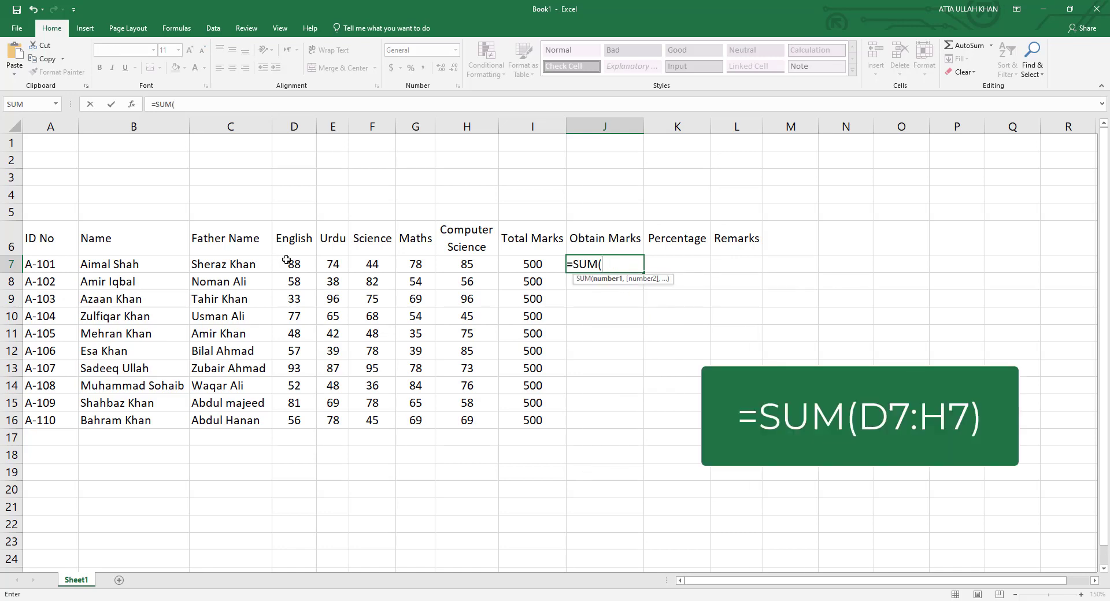
pyautogui.moveTo(292, 261); pyautogui.dragTo(518, 272)
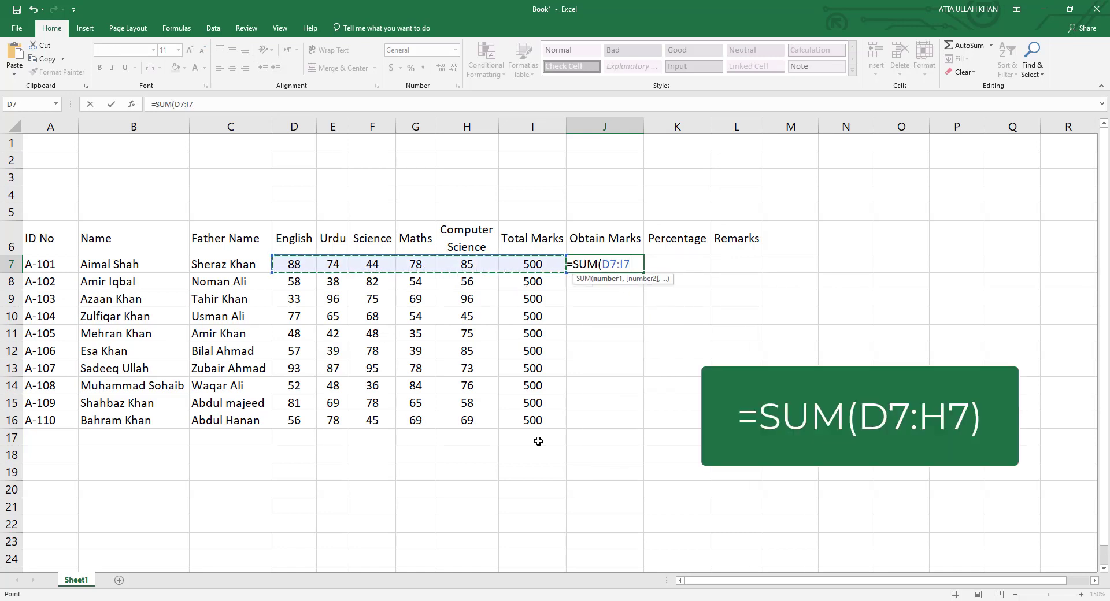
pyautogui.hotkey('shift', 'Left')
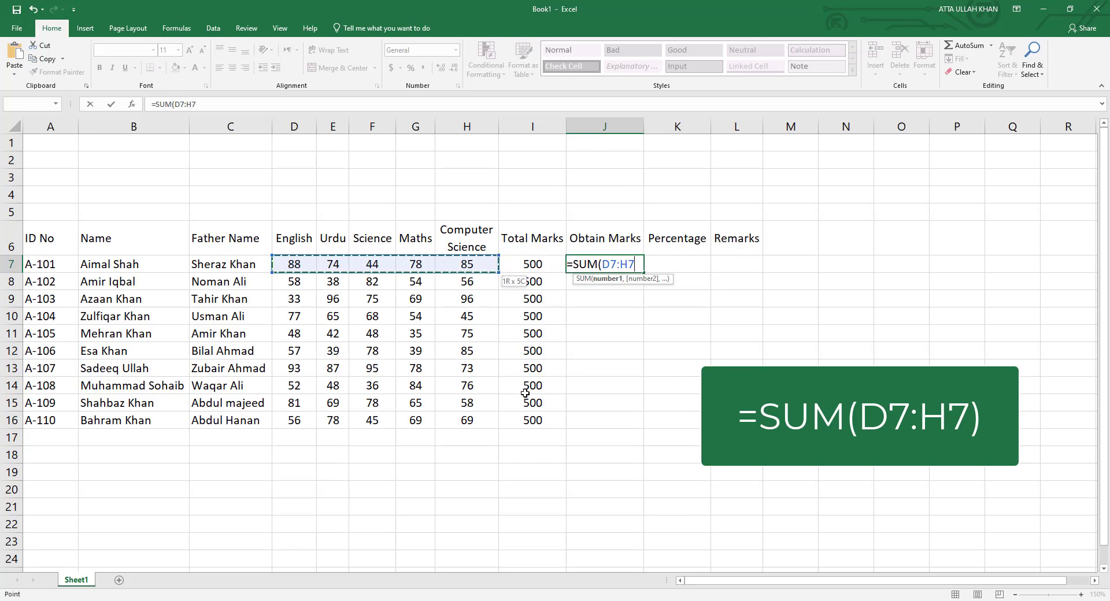
pyautogui.write(')')
pyautogui.press('Return')
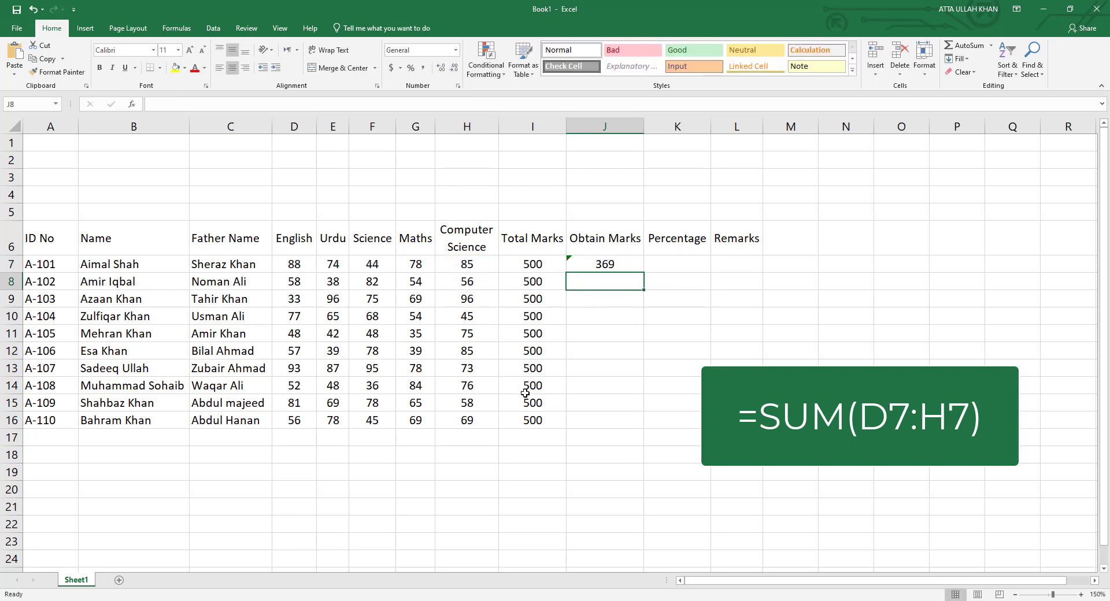
pyautogui.click(623, 259)
pyautogui.moveTo(644, 272); pyautogui.dragTo(642, 429)
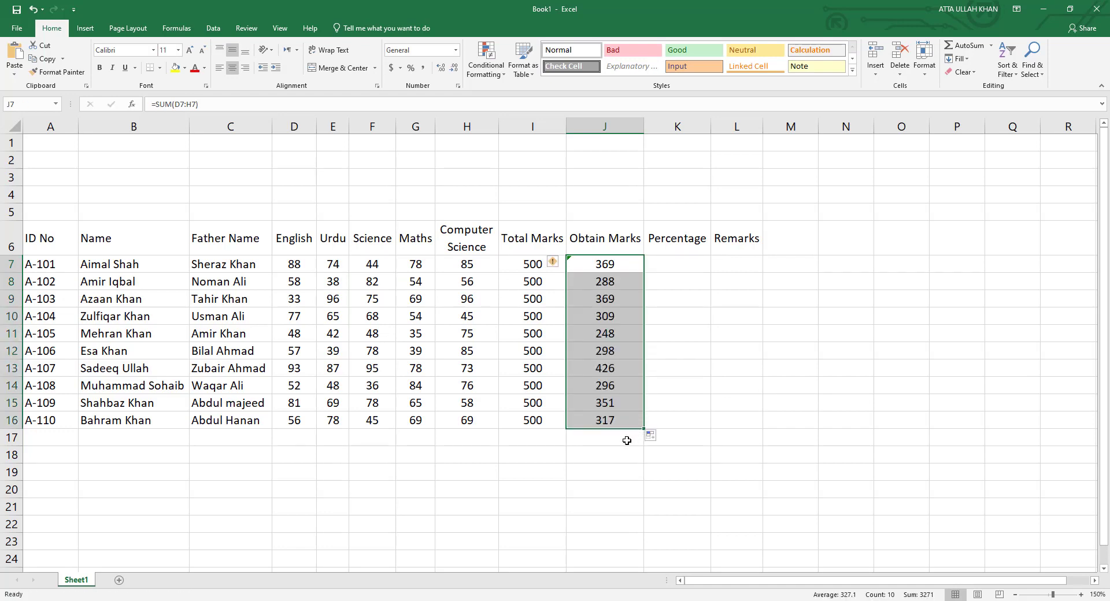
pyautogui.click(621, 438)
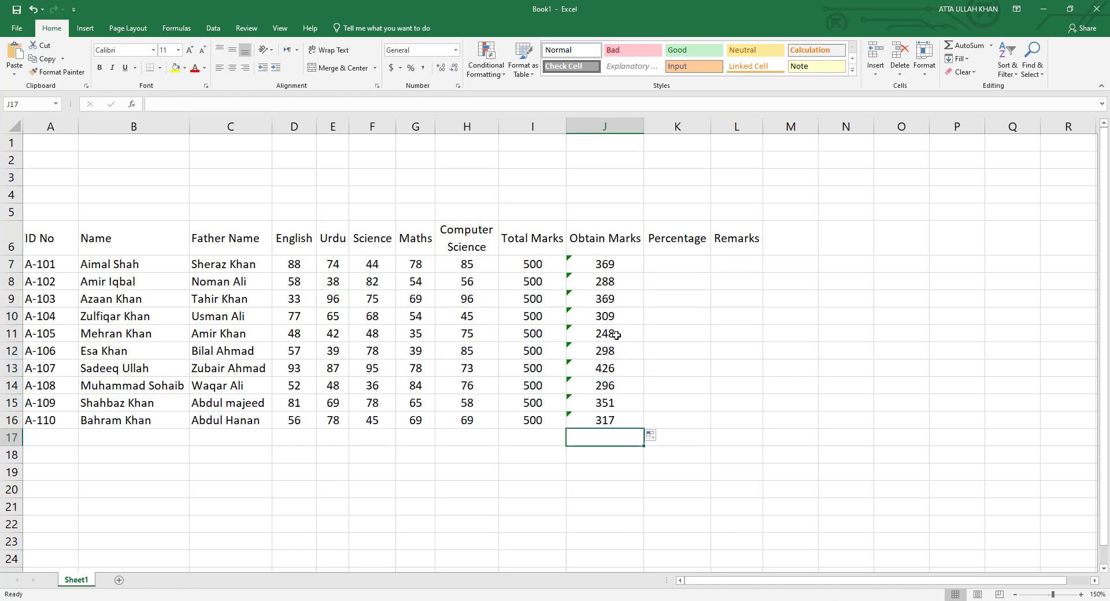
# Enter =J7/I7*100 in K7, giving 73.8, and fill it down to K16.
pyautogui.click(676, 269)
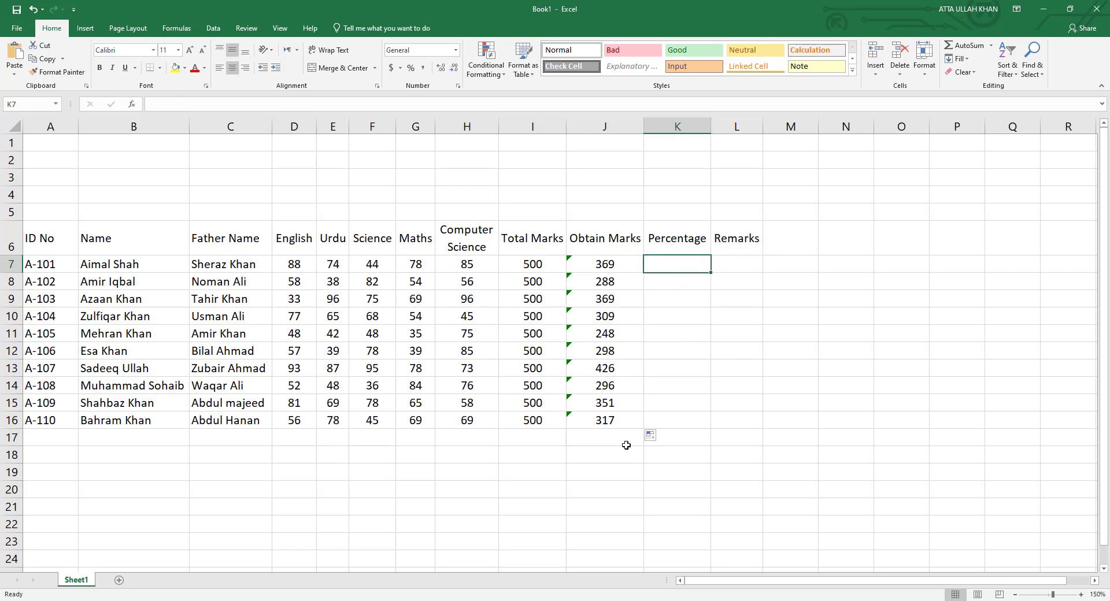
pyautogui.write('=')
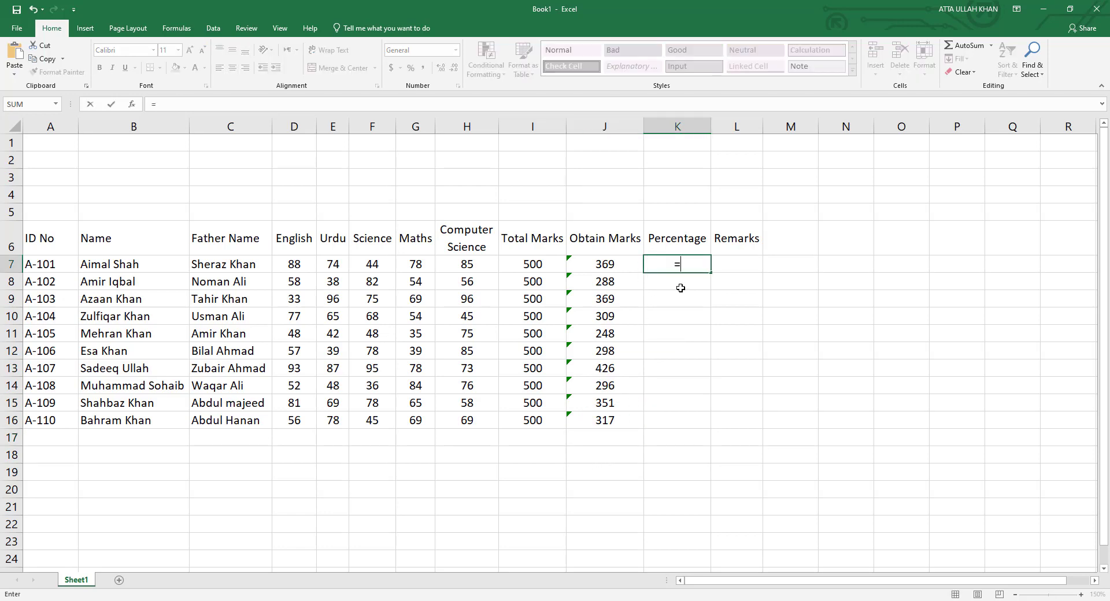
pyautogui.click(607, 262)
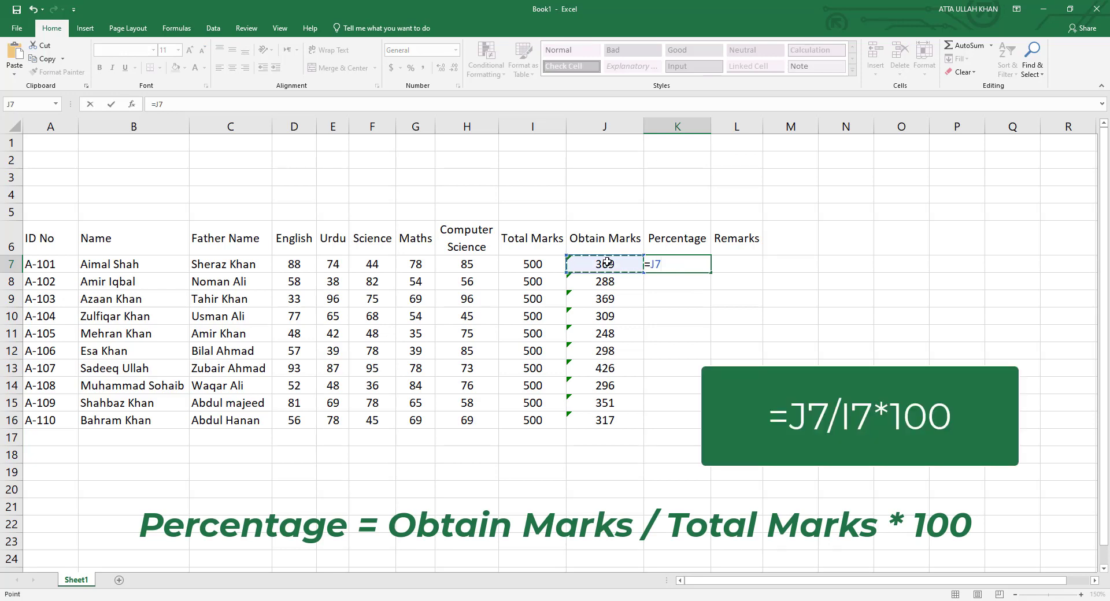
pyautogui.write('/')
pyautogui.click(542, 264)
pyautogui.write('*')
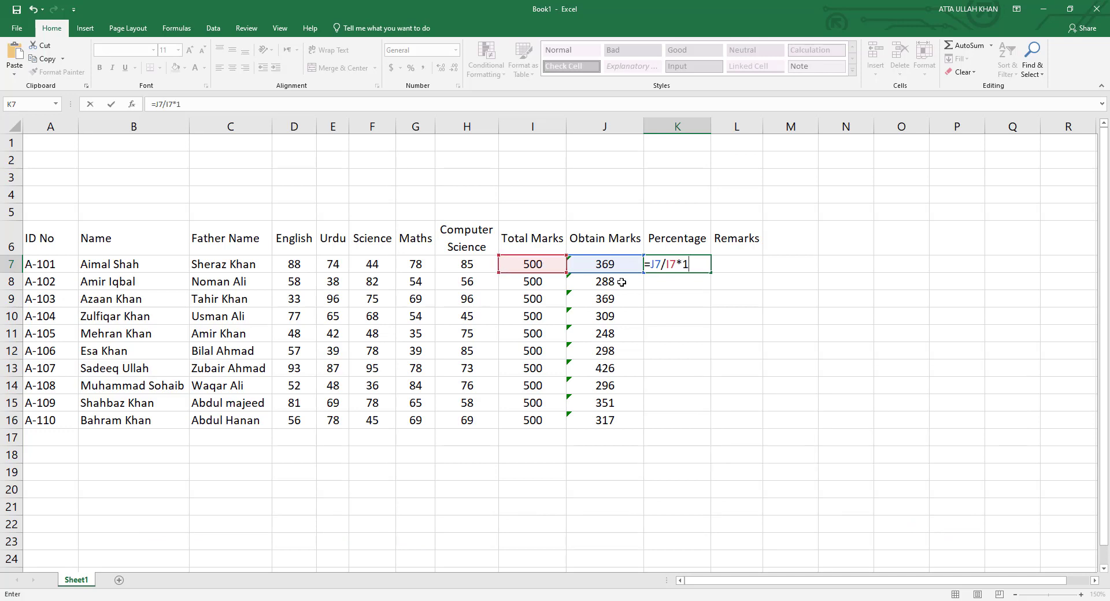
pyautogui.press('Return')
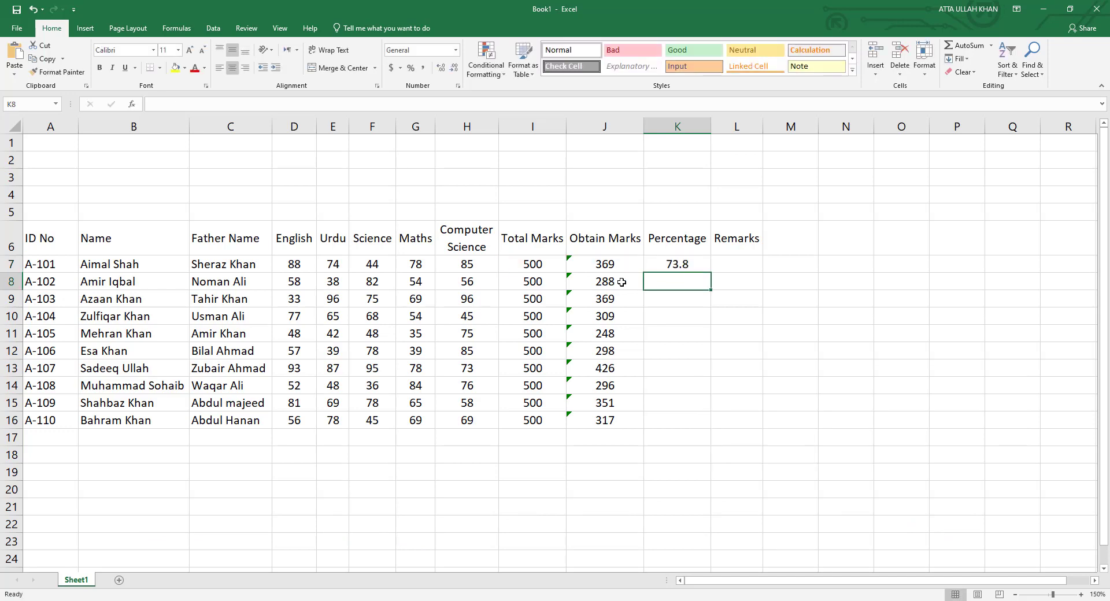
pyautogui.click(689, 266)
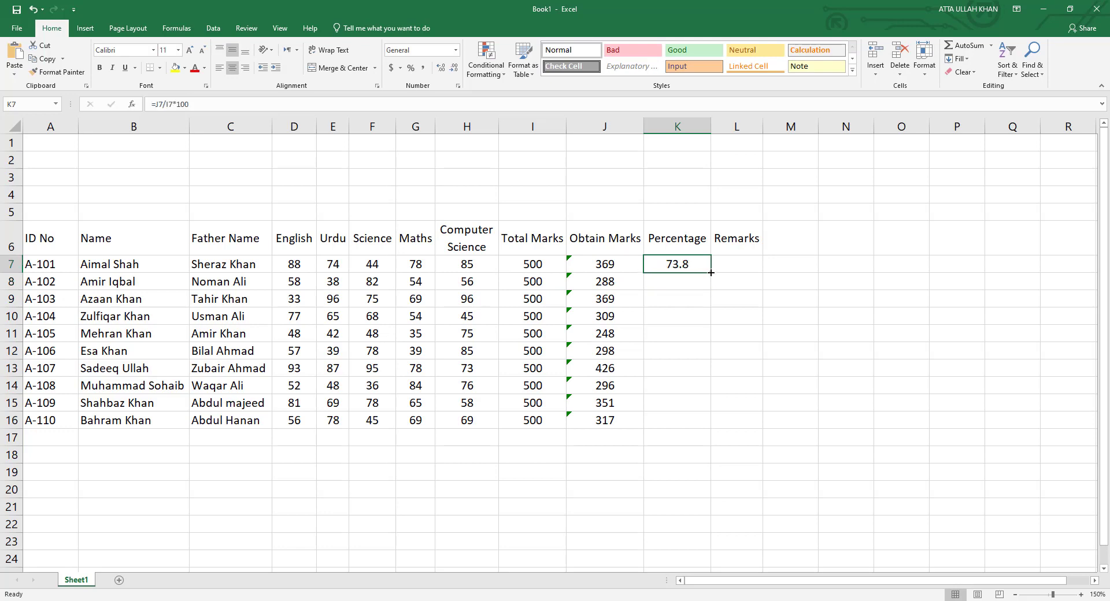
pyautogui.moveTo(710, 272); pyautogui.dragTo(693, 430)
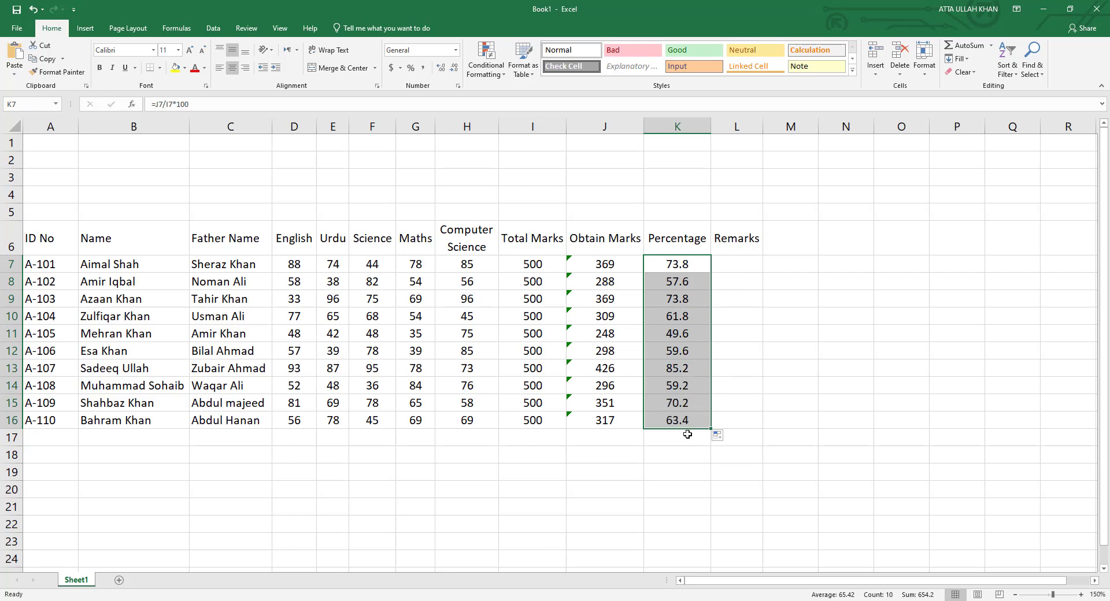
pyautogui.click(688, 434)
# Enter =IF(J7<280,"FAIL","PASS") in L7 and fill it down to L16.
pyautogui.click(725, 271)
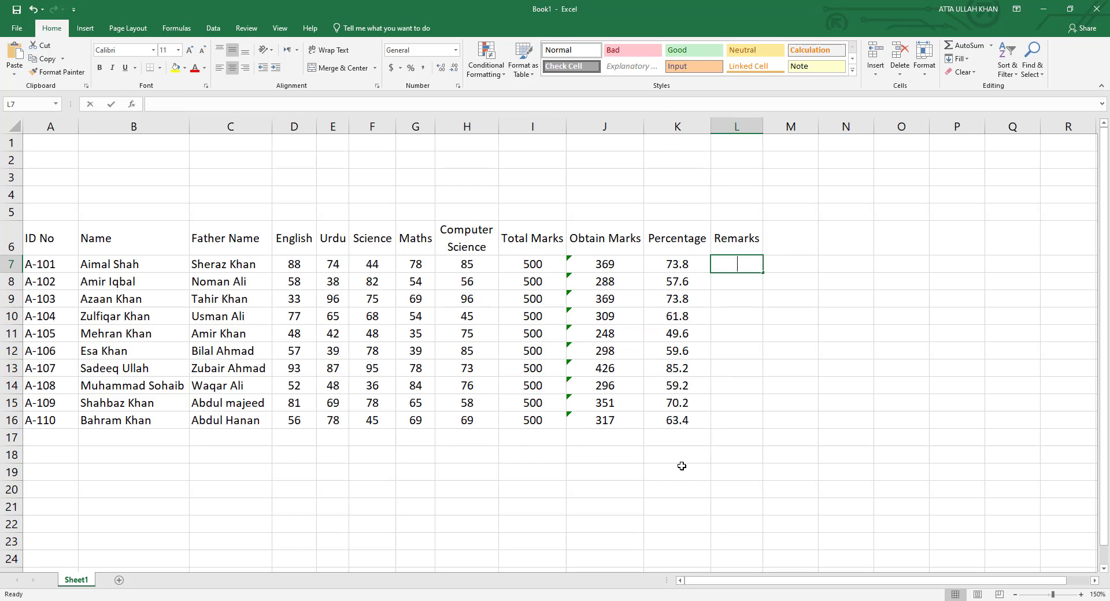
pyautogui.write('=IF(')
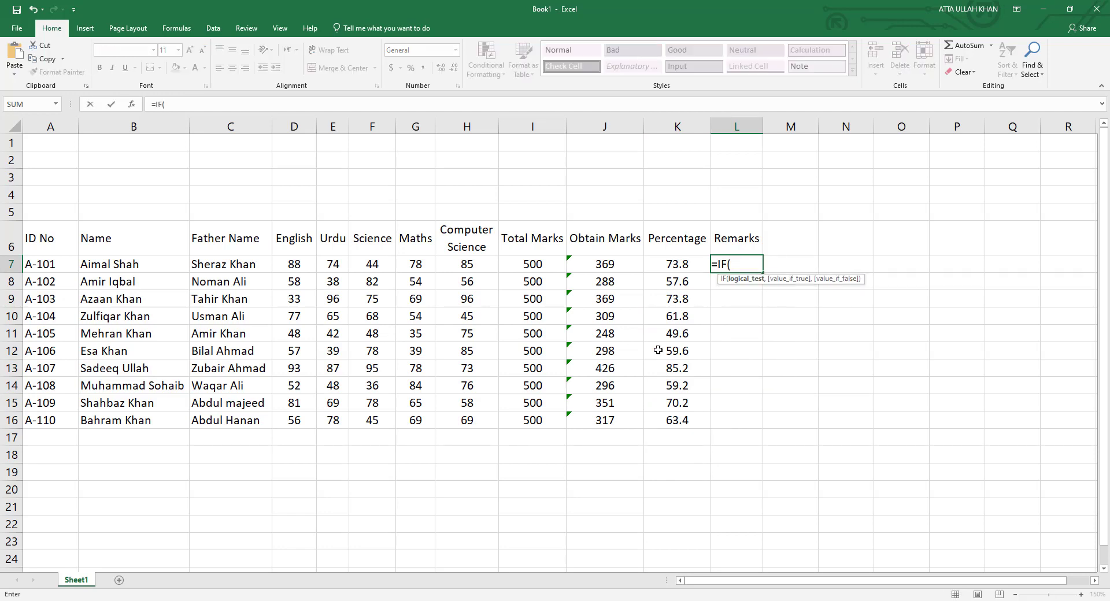
pyautogui.click(613, 263)
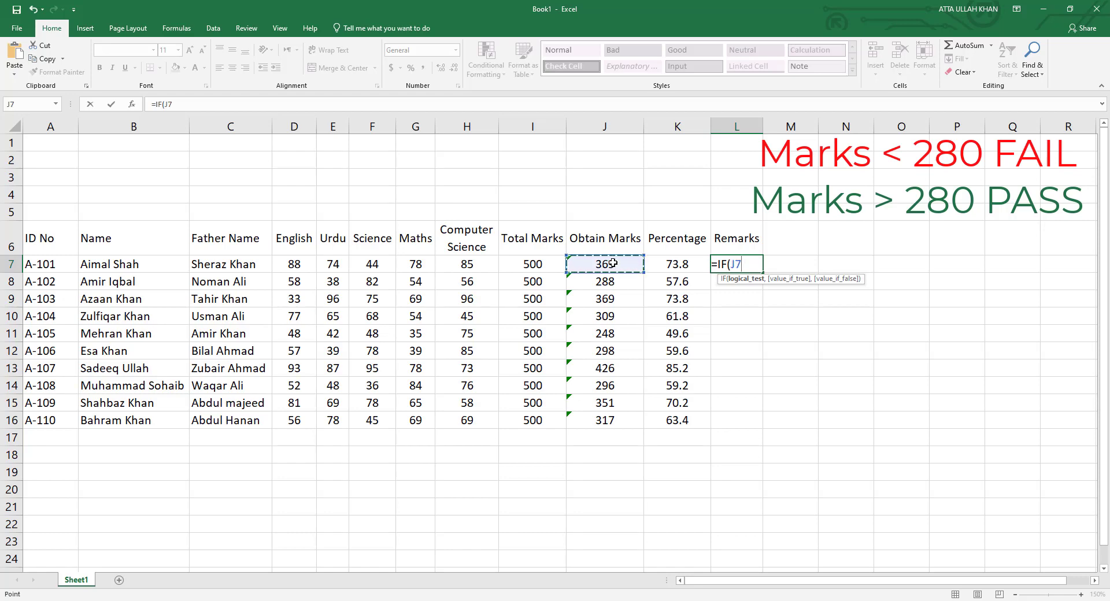
pyautogui.write('<')
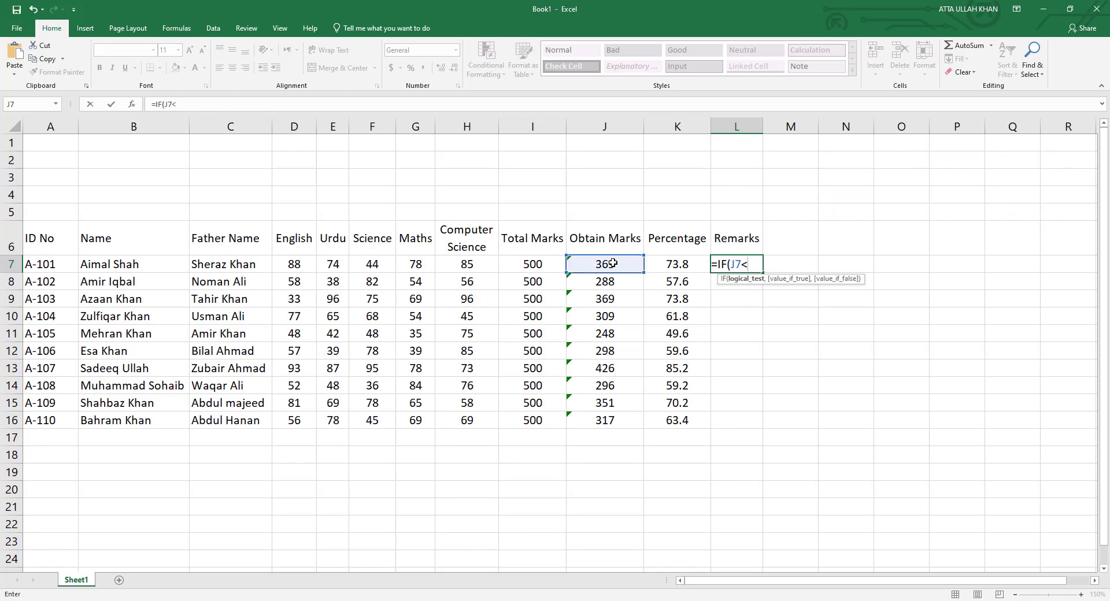
pyautogui.write('280')
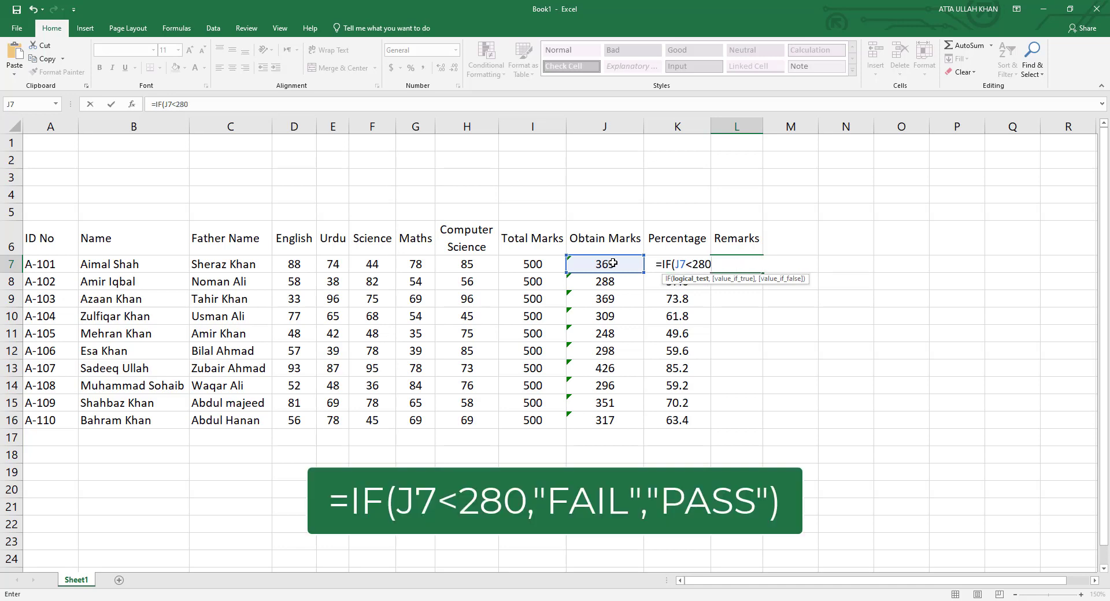
pyautogui.write(',"FAIL')
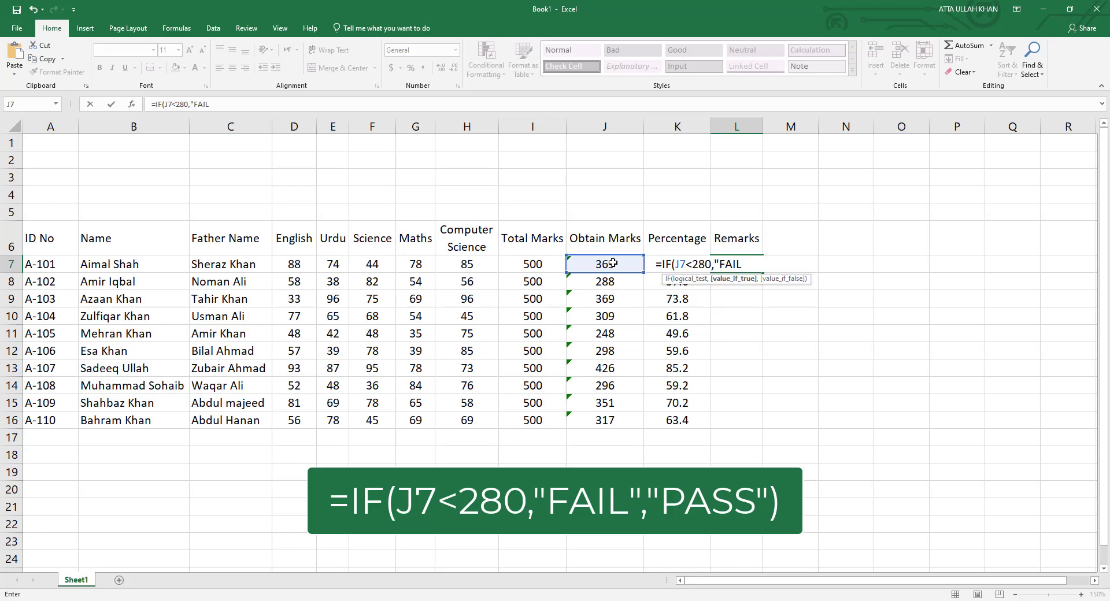
pyautogui.write('","PASS"')
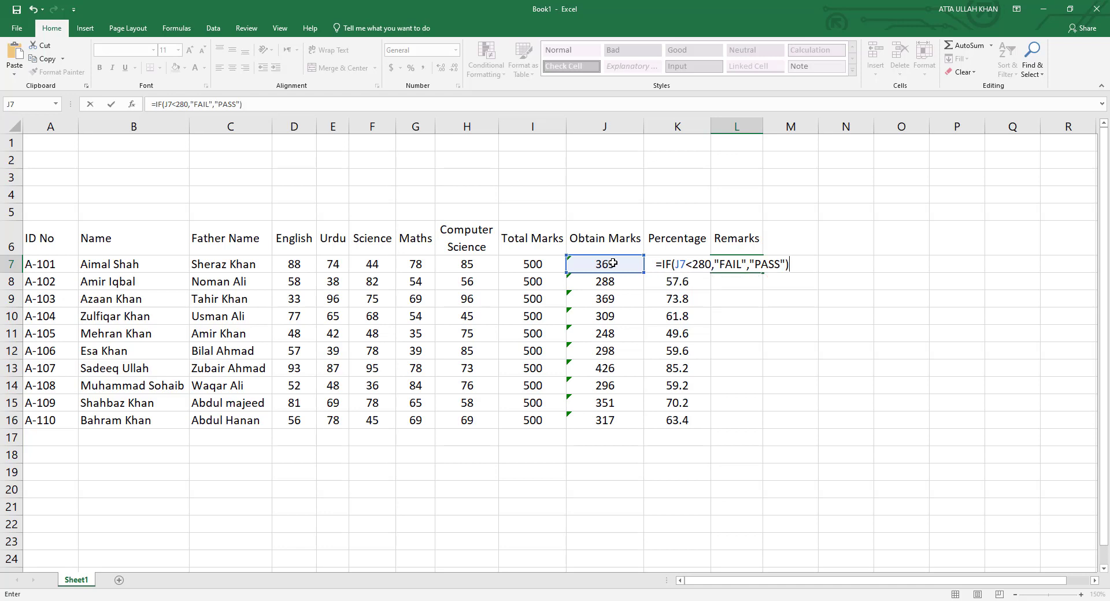
pyautogui.press('Return')
pyautogui.click(756, 267)
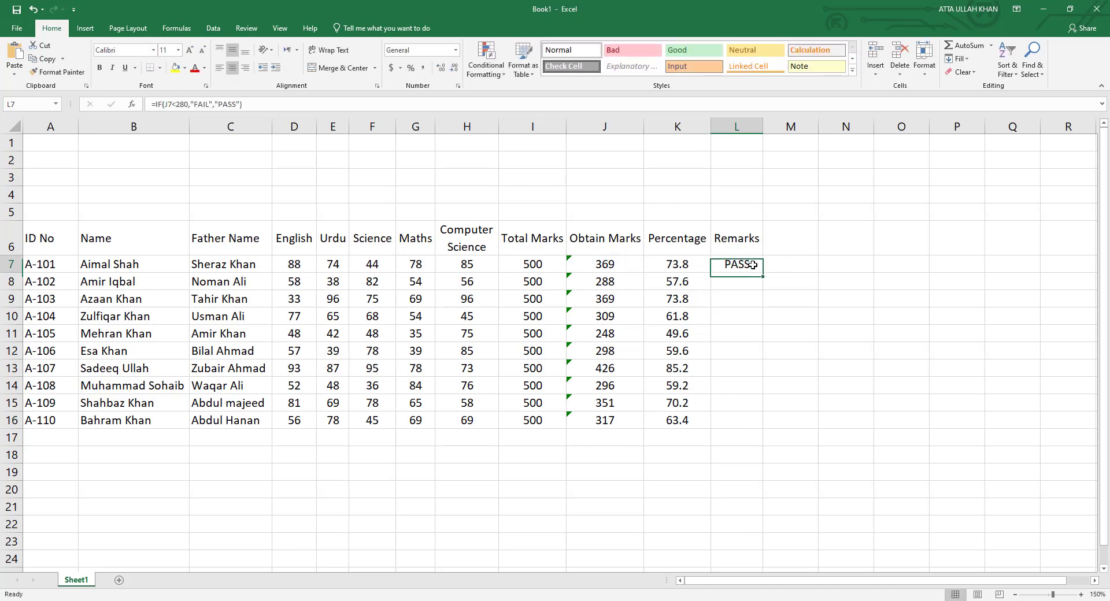
pyautogui.moveTo(763, 273); pyautogui.dragTo(760, 428)
pyautogui.click(735, 441)
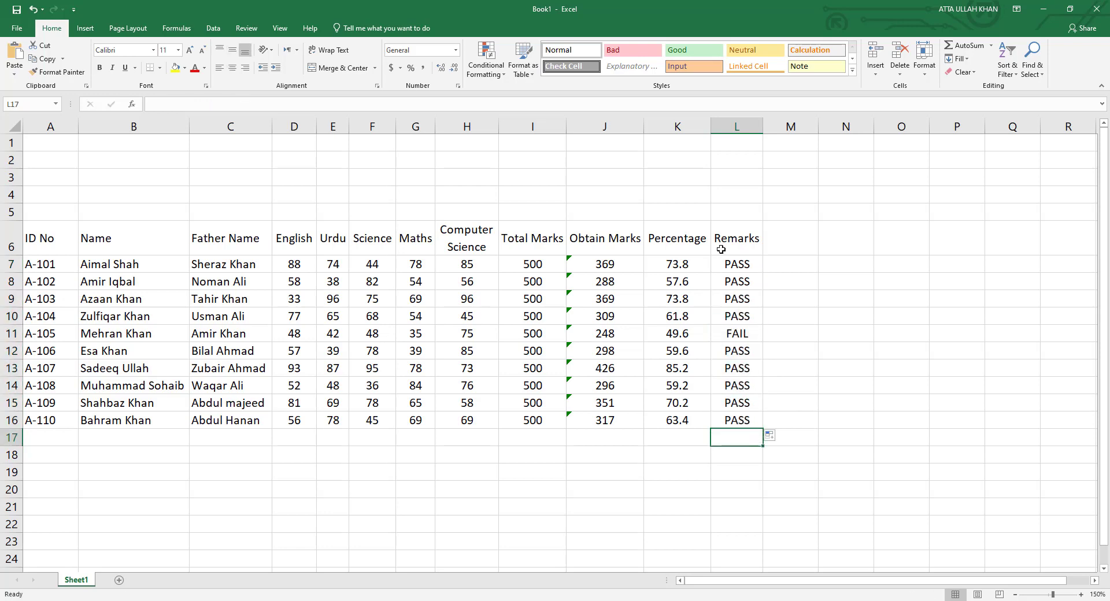
pyautogui.click(664, 437)
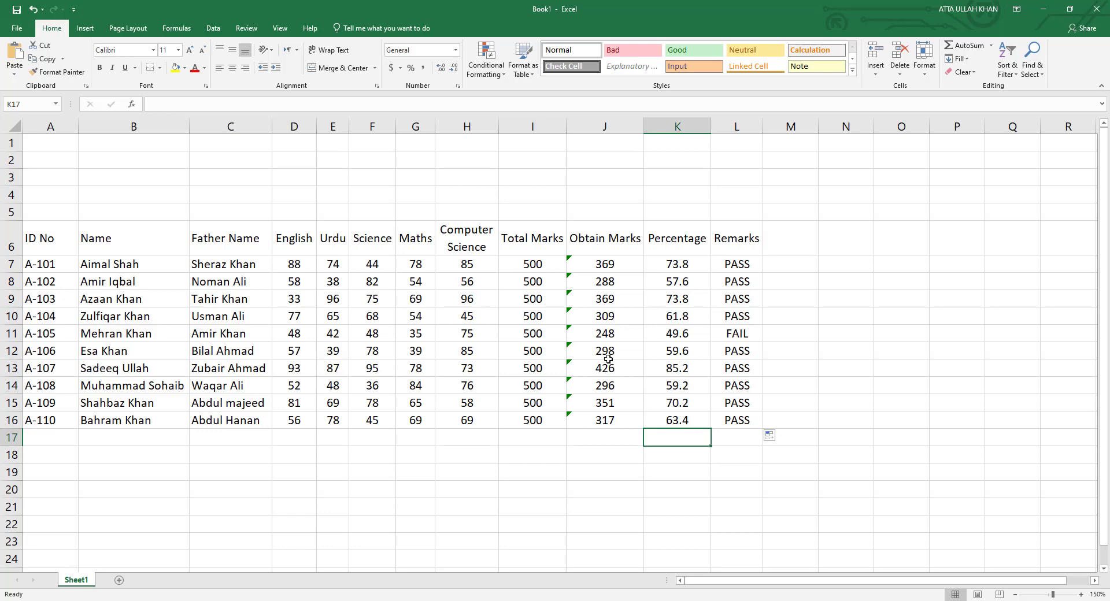
# Apply a Less Than 280 rule with Light Red Fill to J7:J16.
pyautogui.moveTo(609, 268); pyautogui.dragTo(607, 421)
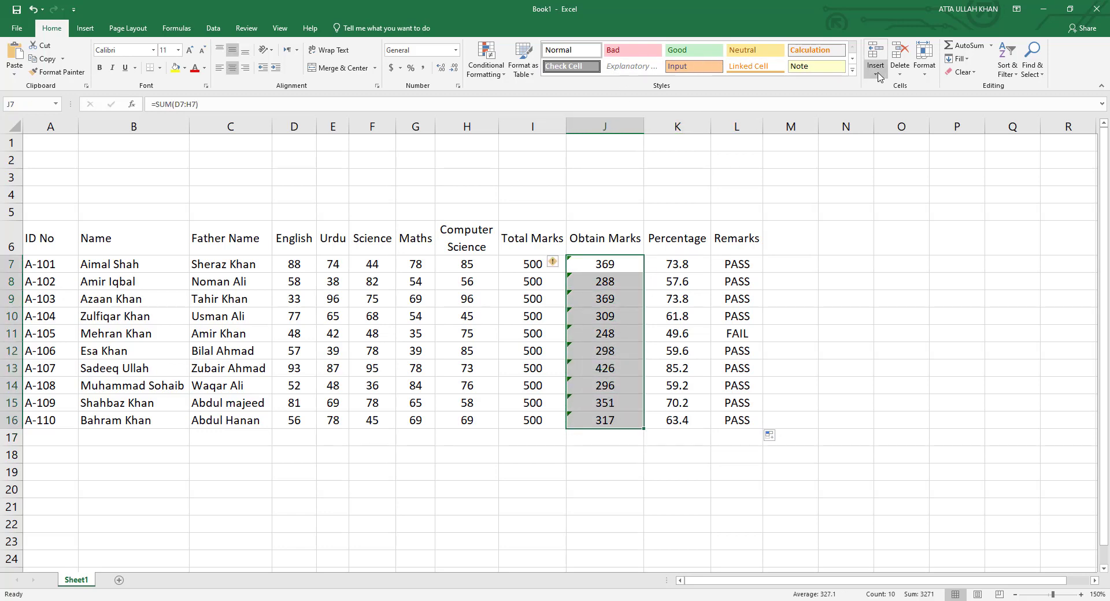
pyautogui.click(485, 61)
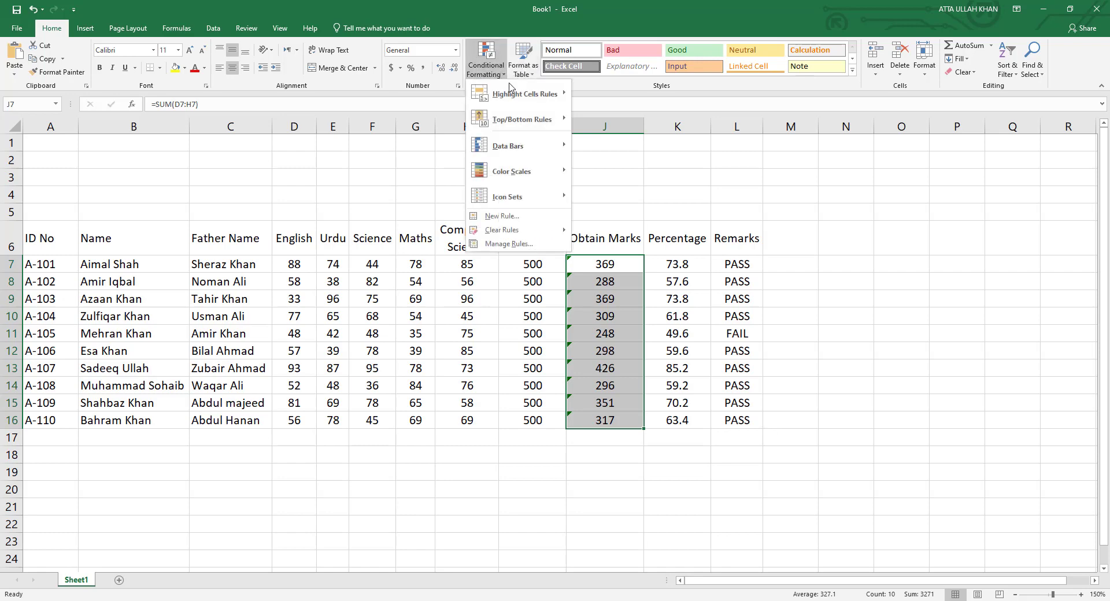
pyautogui.moveTo(517, 103)
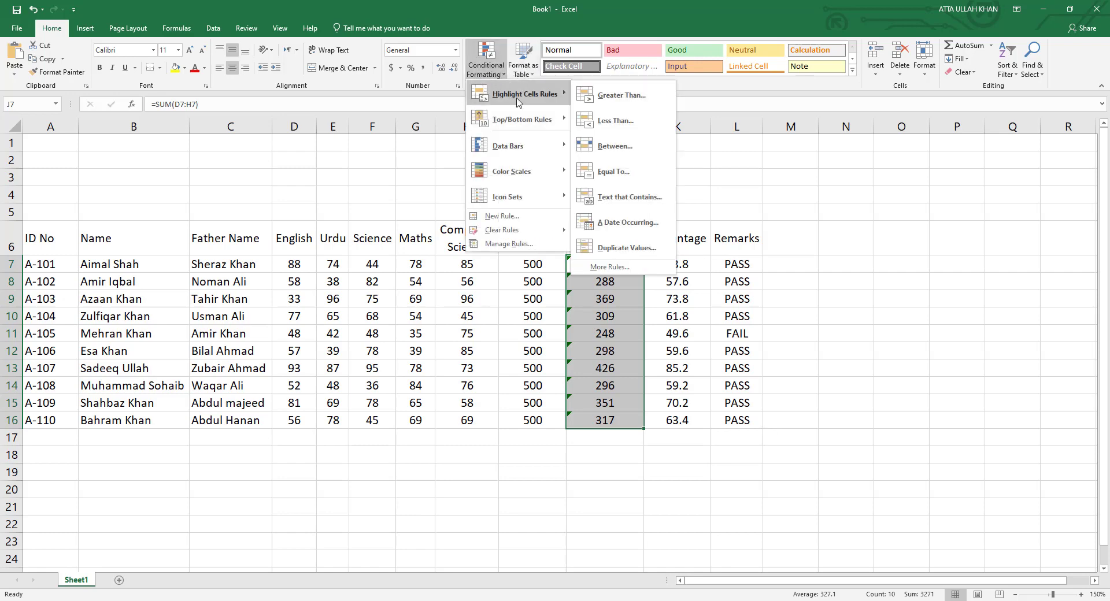
pyautogui.click(614, 122)
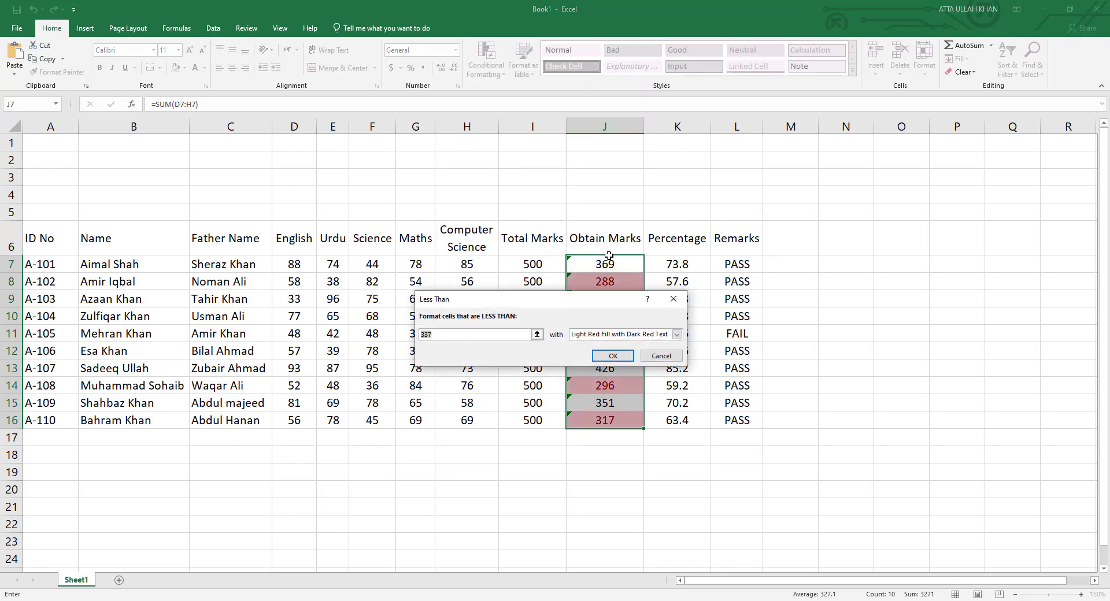
pyautogui.write('280')
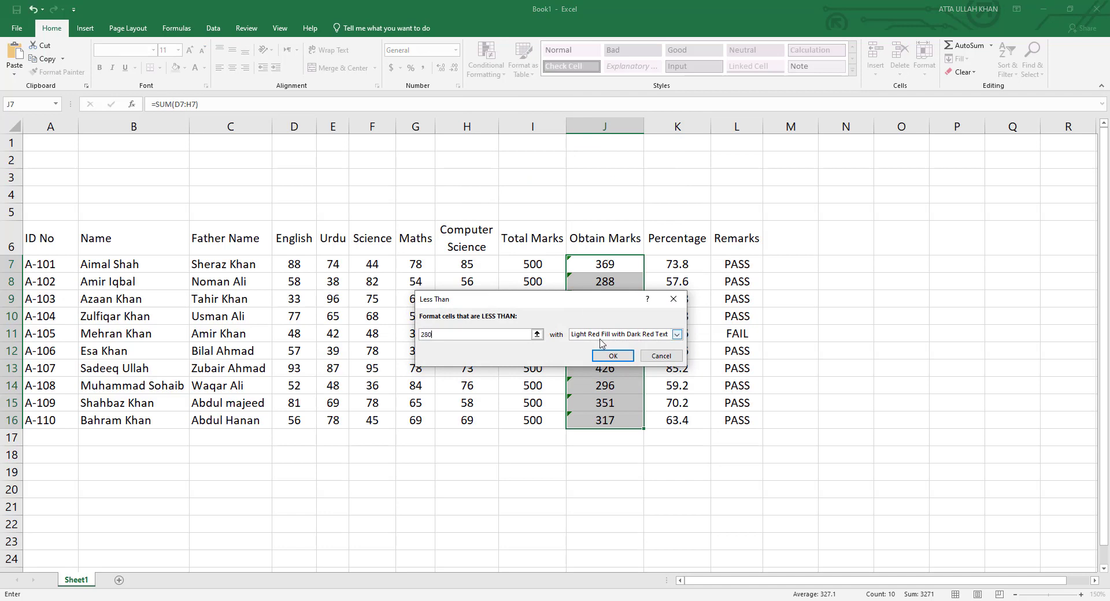
pyautogui.click(613, 355)
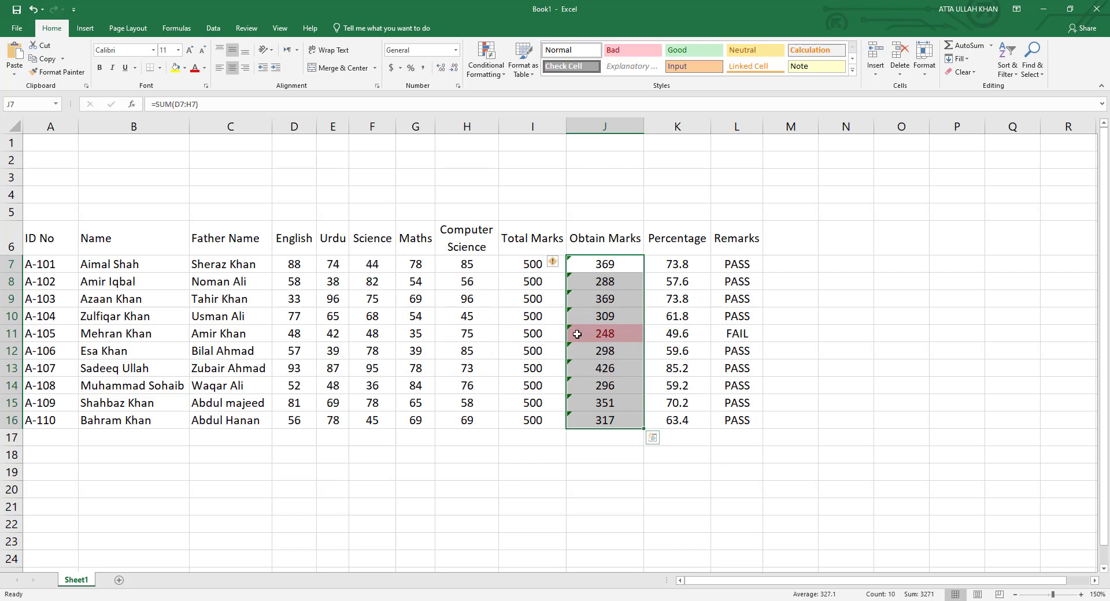
pyautogui.click(613, 303)
# Set A-103's Computer Science mark to 45 and Urdu to 39, then select A6:L16.
pyautogui.click(482, 299)
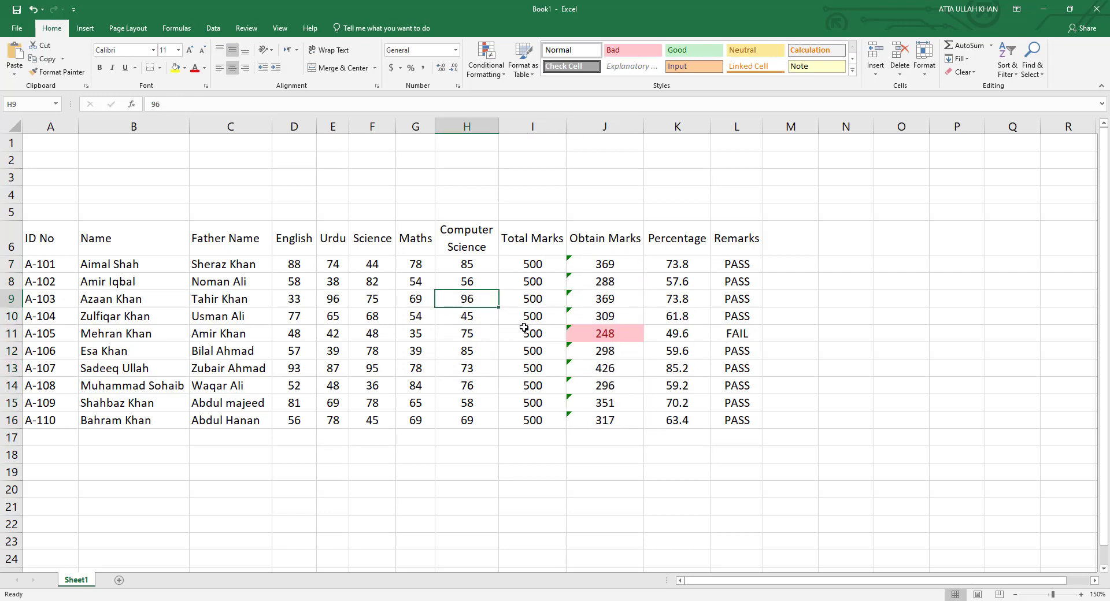
pyautogui.press('BackSpace')
pyautogui.press('BackSpace')
pyautogui.write('45')
pyautogui.press('Return')
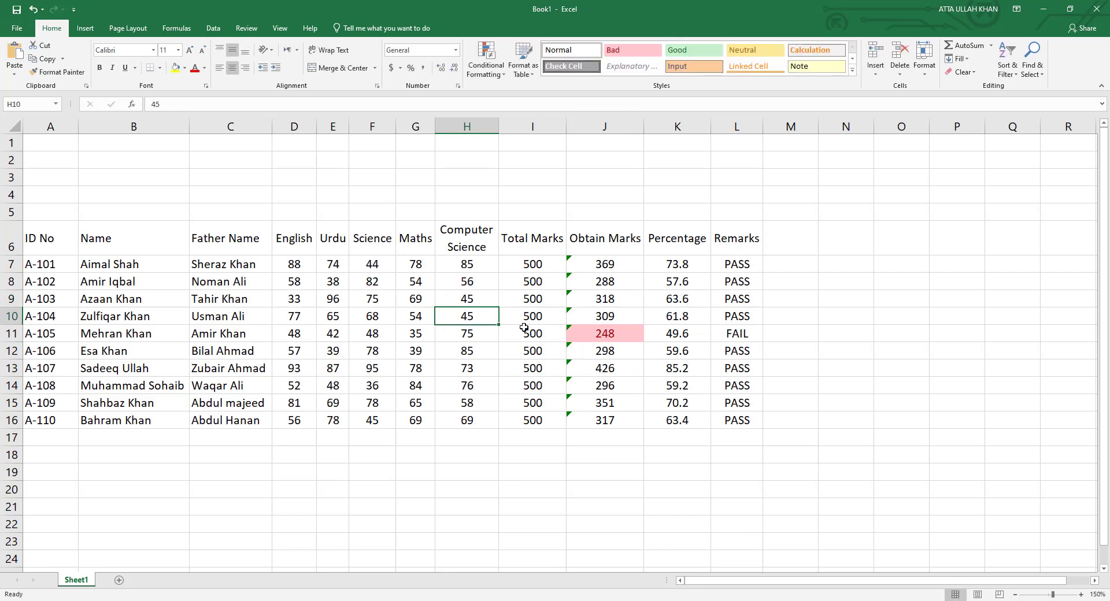
pyautogui.click(341, 302)
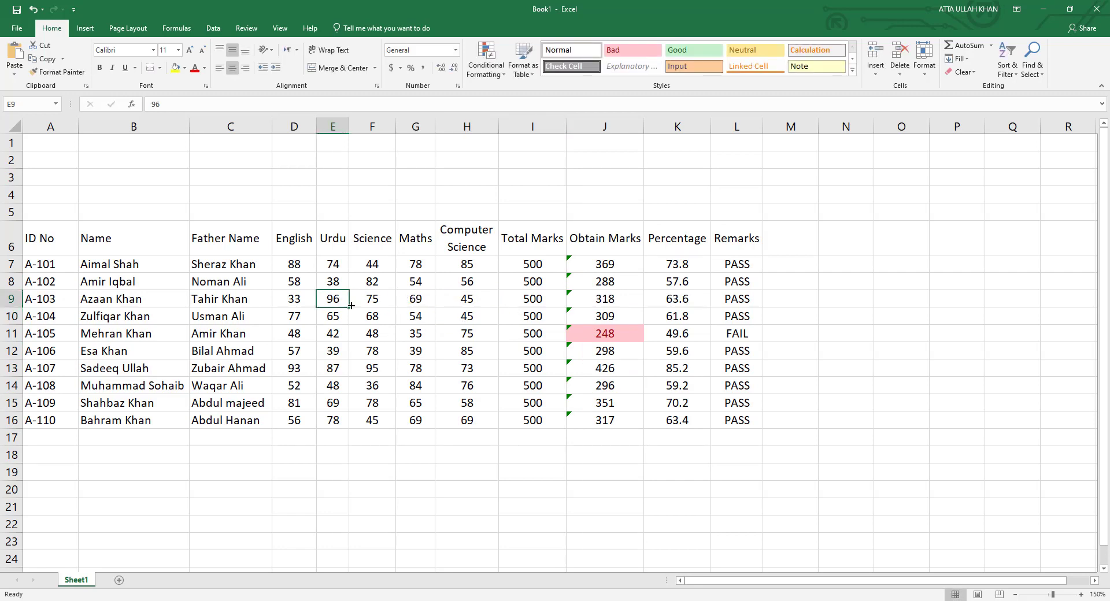
pyautogui.write('3')
pyautogui.press('Return')
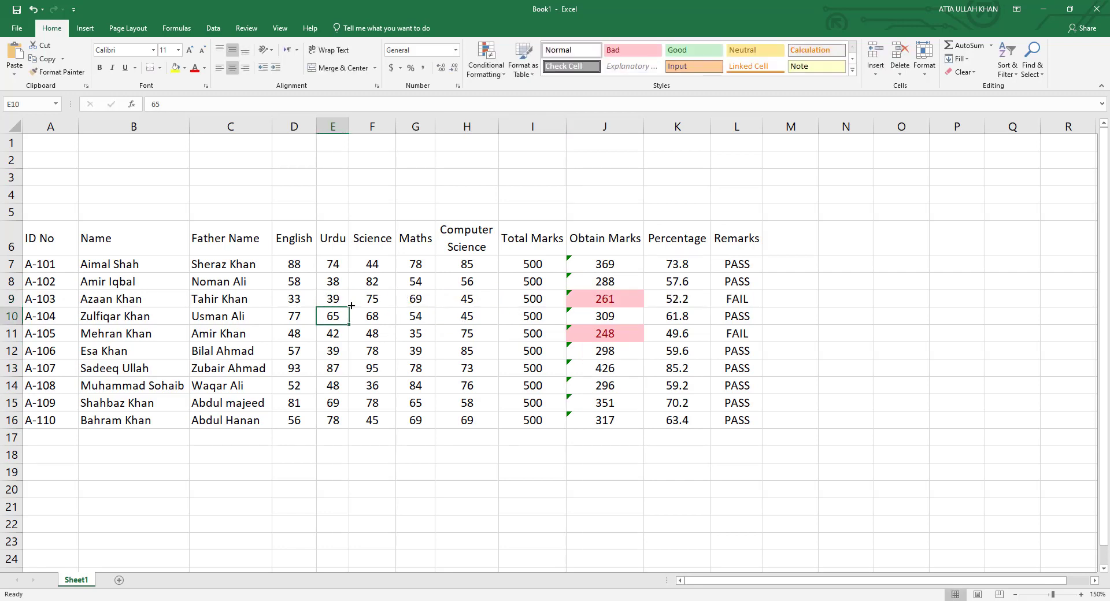
pyautogui.click(715, 443)
pyautogui.moveTo(64, 243); pyautogui.dragTo(734, 422)
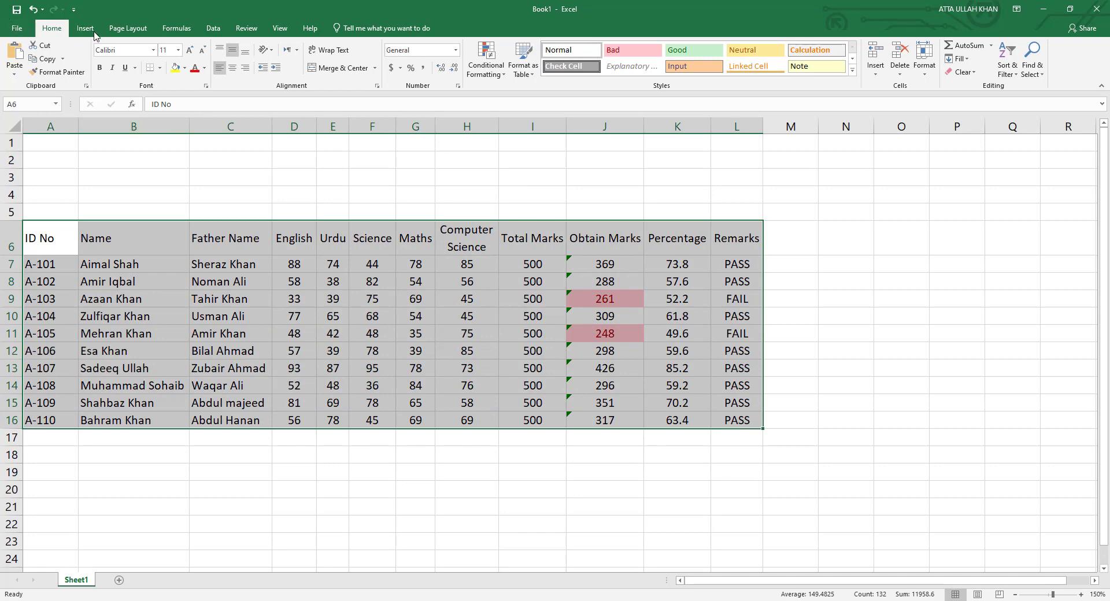
# Apply All Borders to every cell of the marks table A6:L16.
pyautogui.click(160, 68)
pyautogui.click(177, 171)
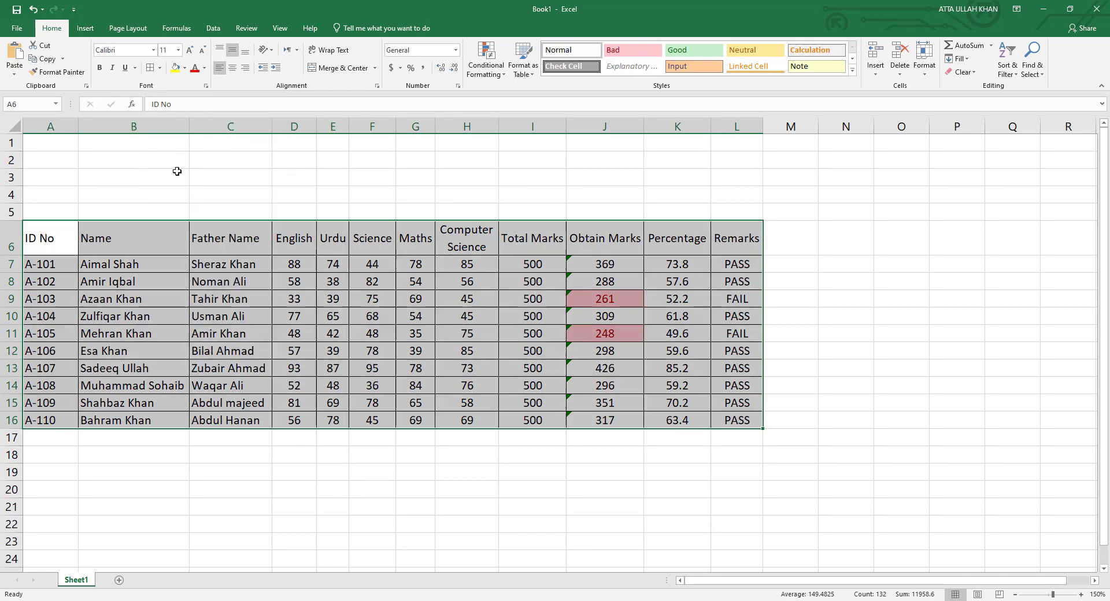
pyautogui.click(307, 446)
# Give the header row 6 the blue Accent1 cell style.
pyautogui.moveTo(58, 238); pyautogui.dragTo(740, 243)
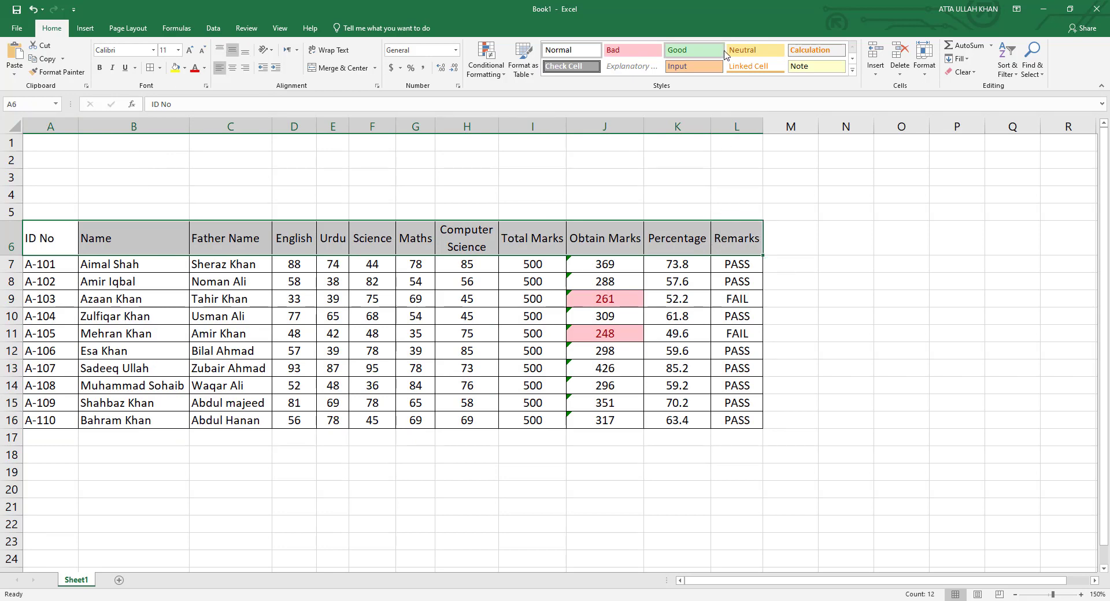
pyautogui.click(852, 72)
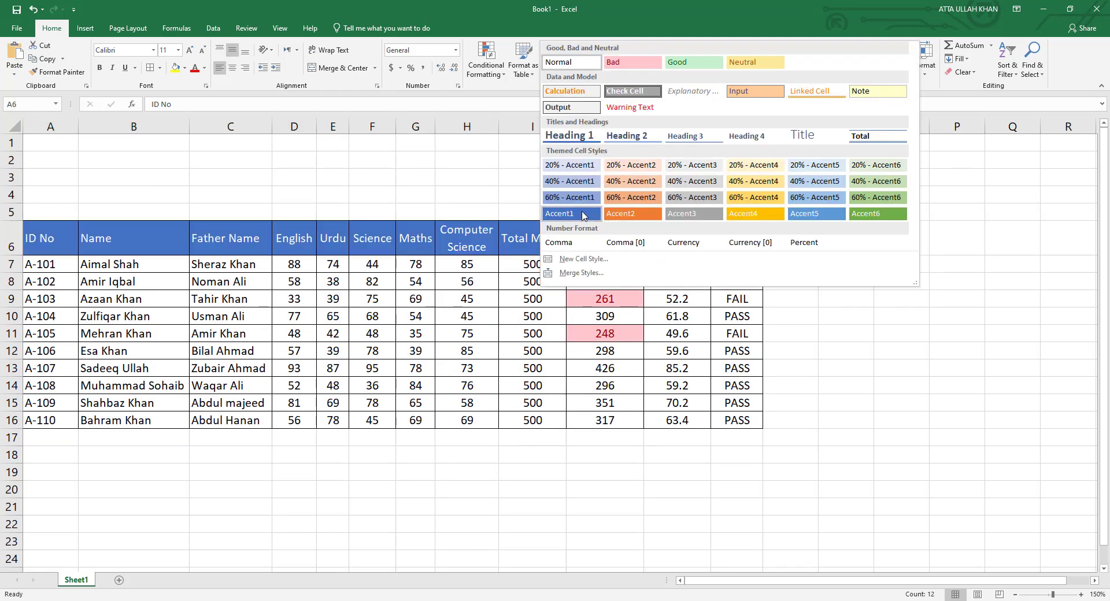
pyautogui.click(582, 215)
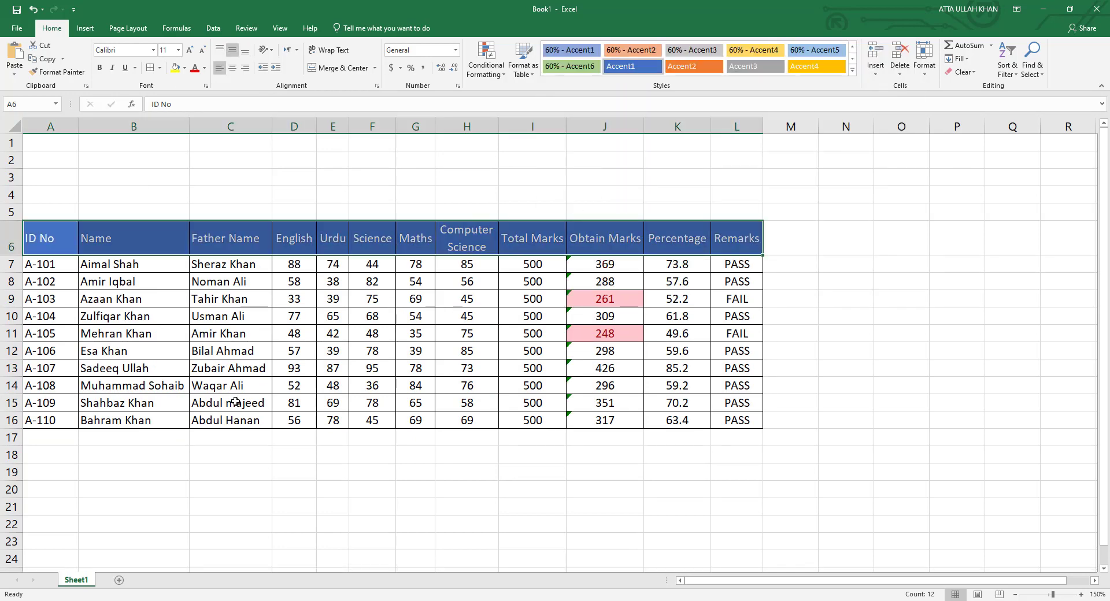
pyautogui.click(227, 448)
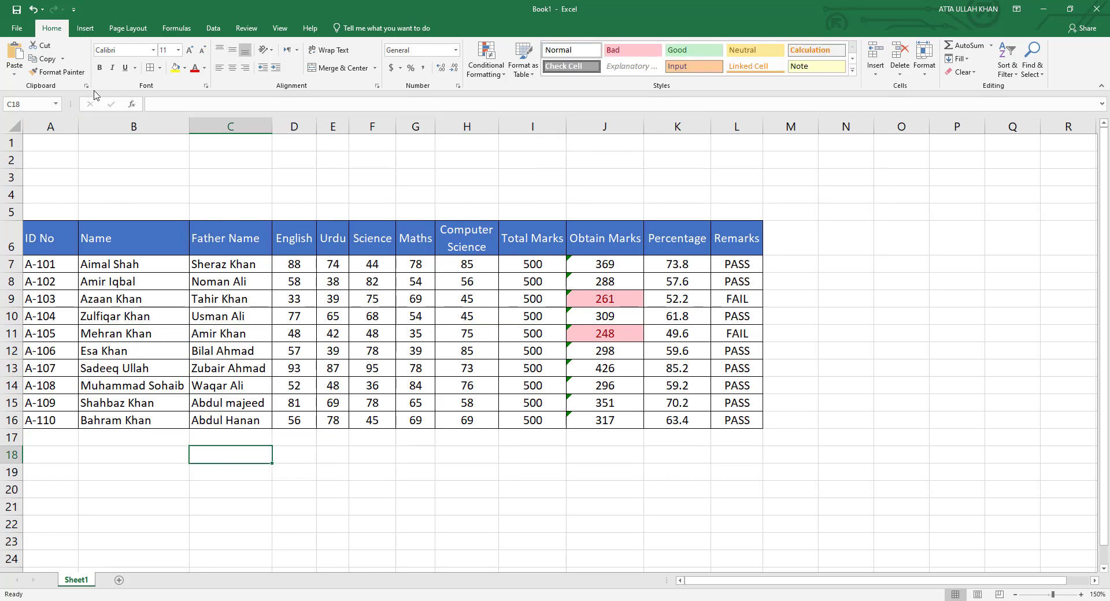
# Switch the page orientation to Landscape.
pyautogui.click(128, 27)
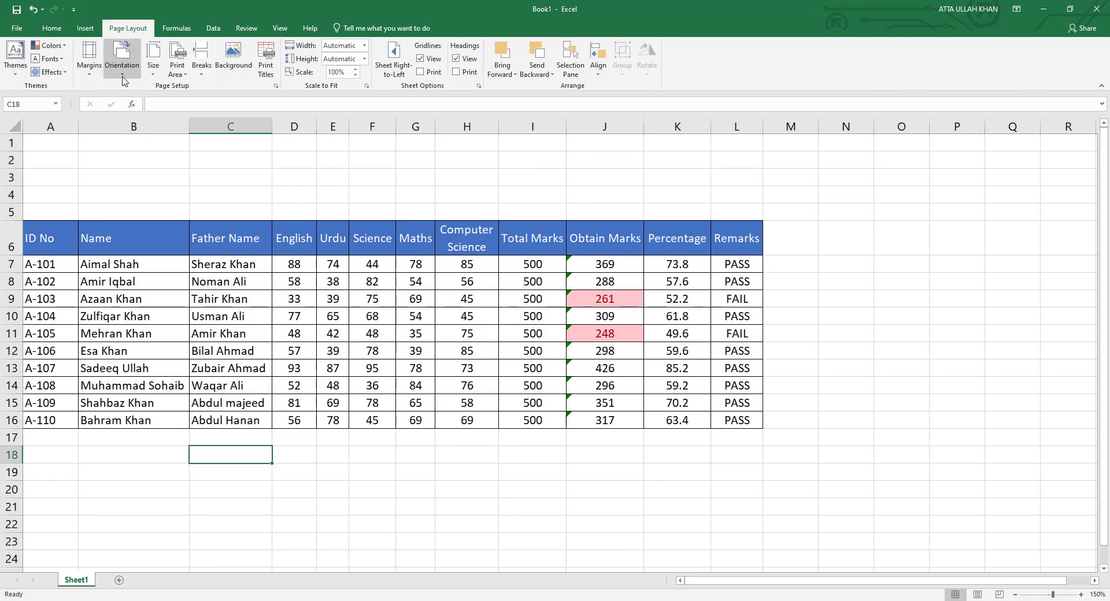
pyautogui.click(123, 74)
pyautogui.click(145, 121)
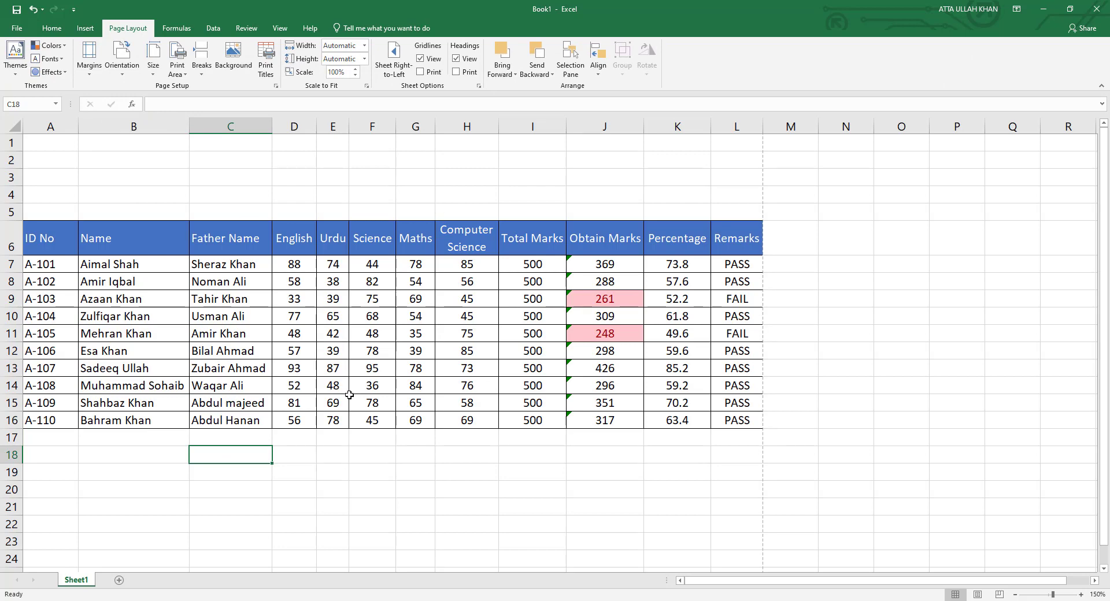
pyautogui.click(331, 438)
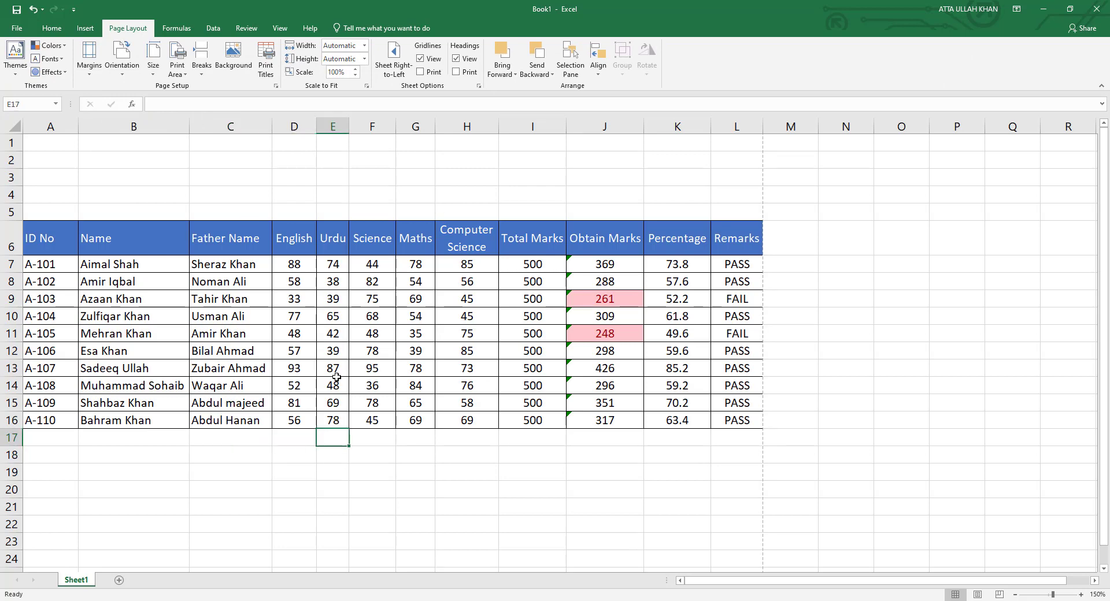
pyautogui.click(139, 174)
# Insert the technicalauk_logo picture from the Downloads > YouTube folder.
pyautogui.click(84, 28)
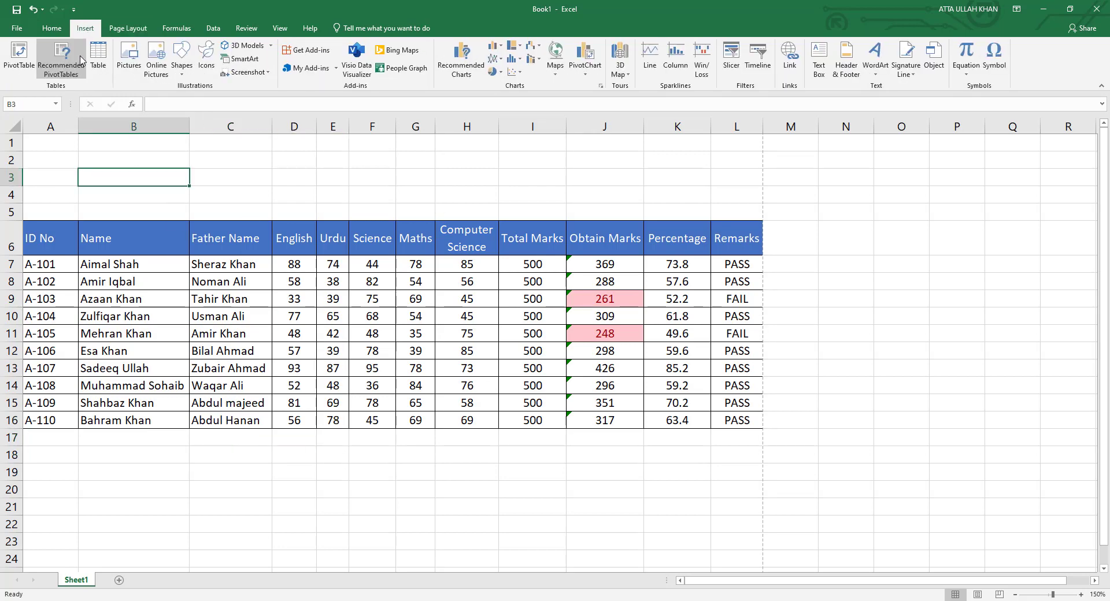
pyautogui.click(130, 50)
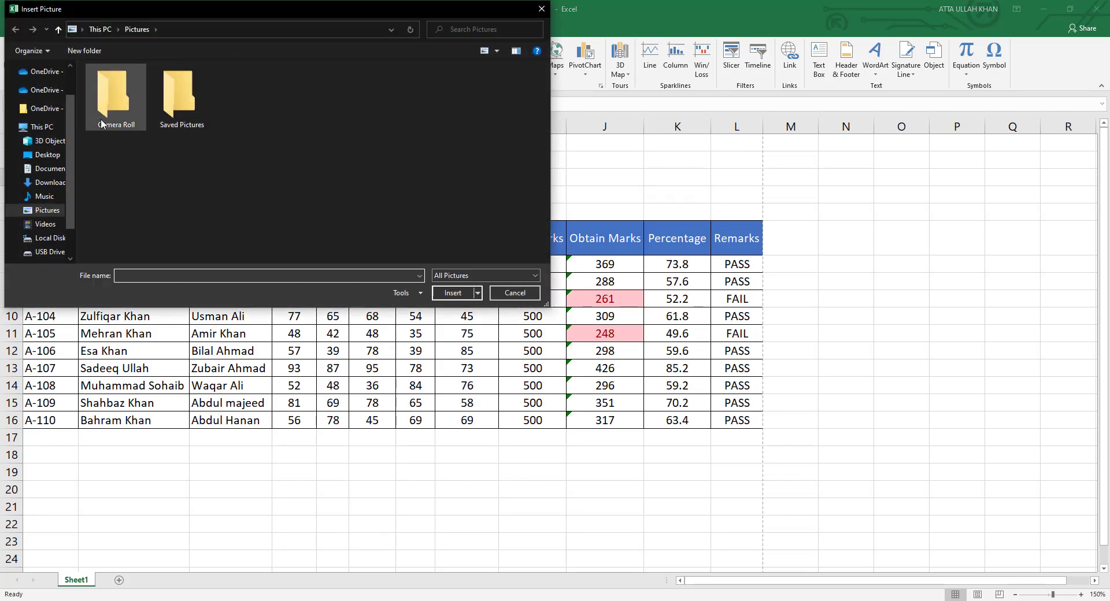
pyautogui.click(51, 183)
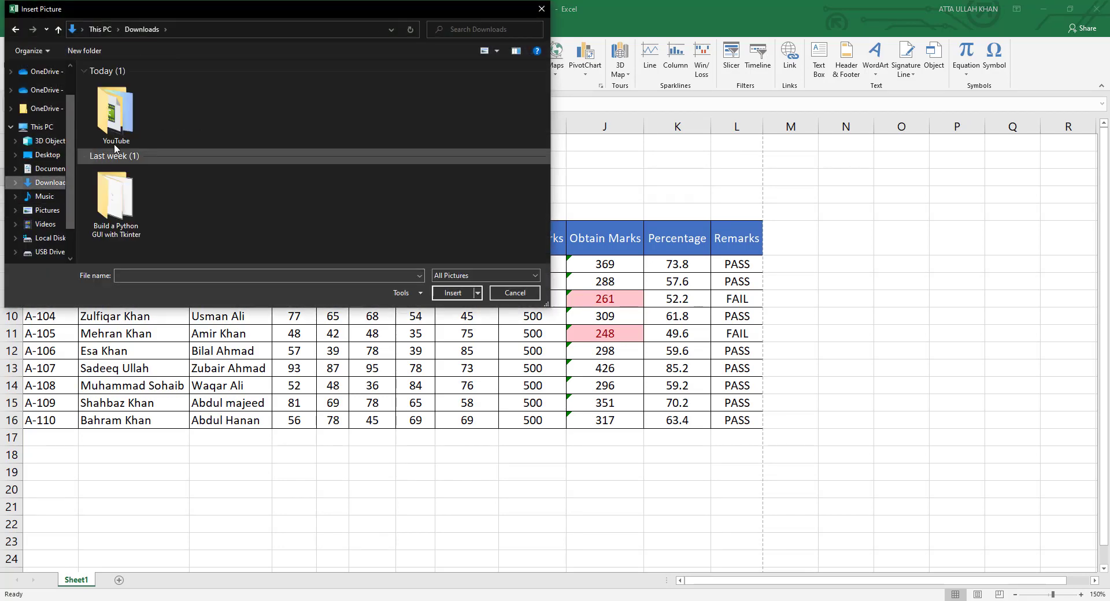
pyautogui.doubleClick(121, 128)
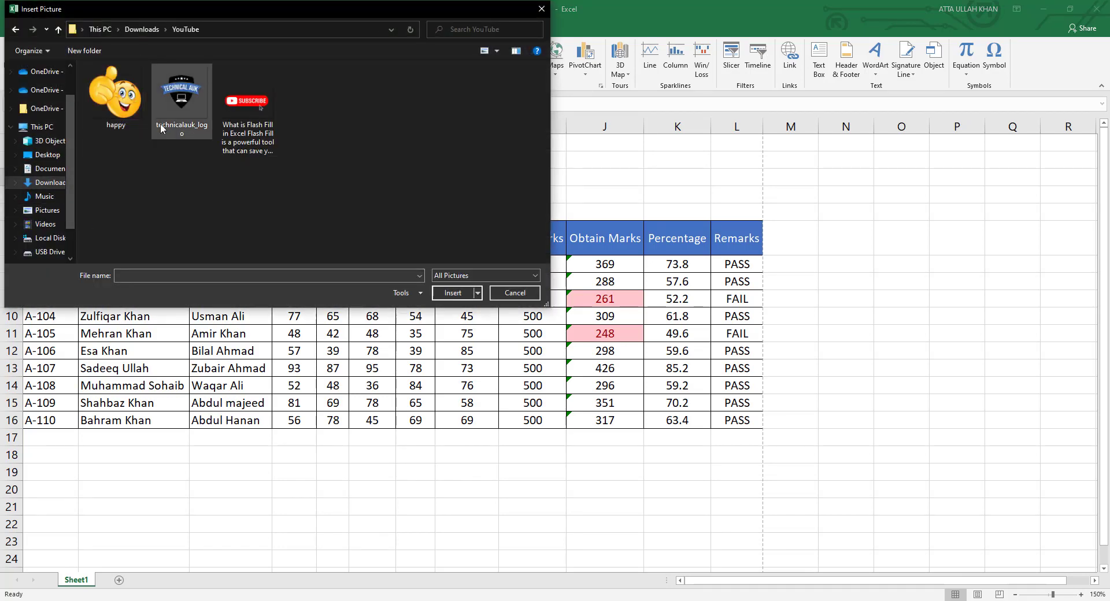
pyautogui.click(197, 132)
pyautogui.click(453, 293)
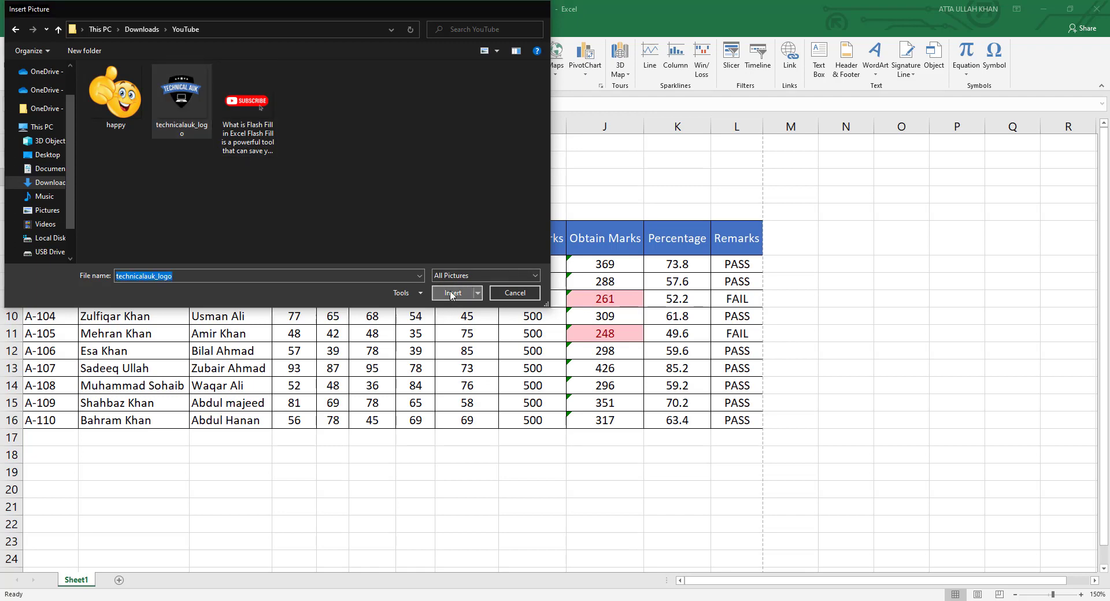
# Shrink the logo, move it up, and crop away its empty margins.
pyautogui.moveTo(514, 173); pyautogui.dragTo(274, 421)
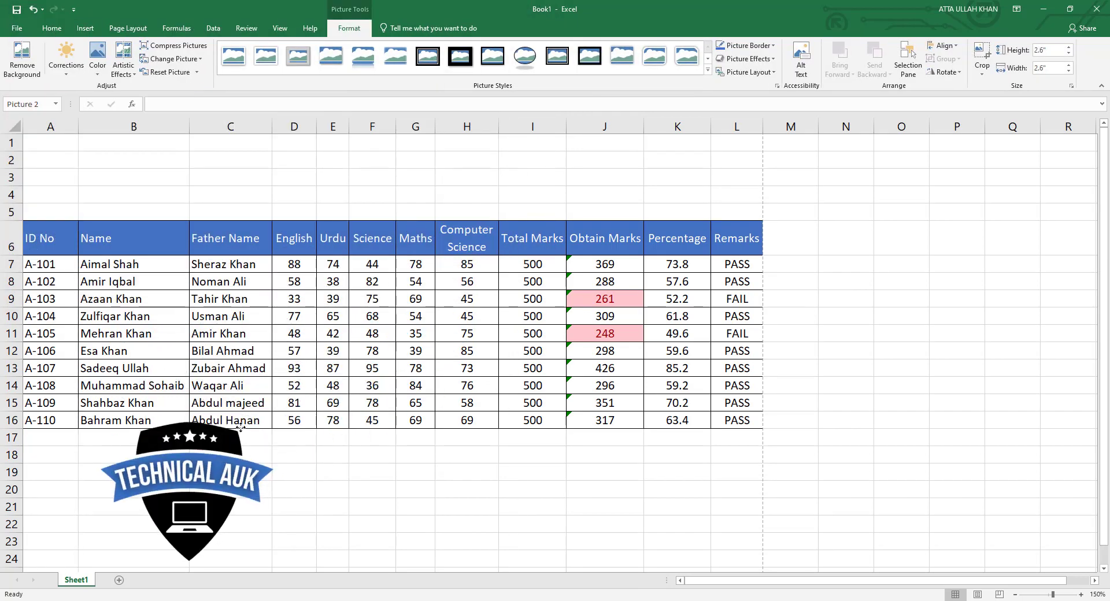
pyautogui.moveTo(187, 491); pyautogui.dragTo(411, 242)
pyautogui.click(982, 57)
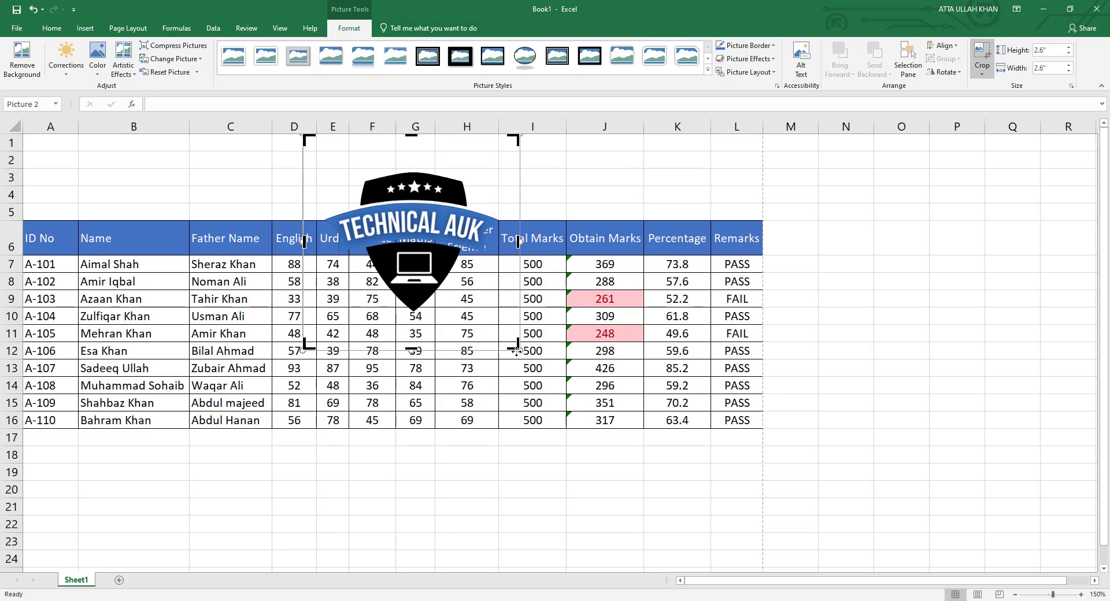
pyautogui.moveTo(516, 347); pyautogui.dragTo(502, 316)
pyautogui.moveTo(303, 132); pyautogui.dragTo(331, 150)
pyautogui.click(381, 187)
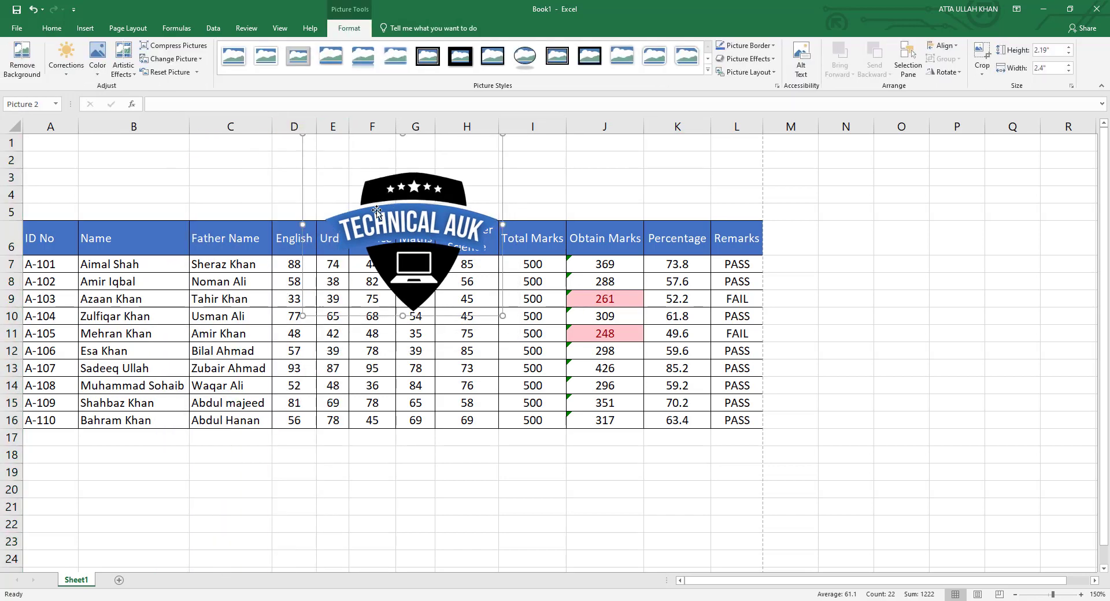
pyautogui.moveTo(377, 210); pyautogui.dragTo(351, 215)
pyautogui.click(981, 55)
pyautogui.moveTo(279, 143); pyautogui.dragTo(298, 179)
pyautogui.click(260, 317)
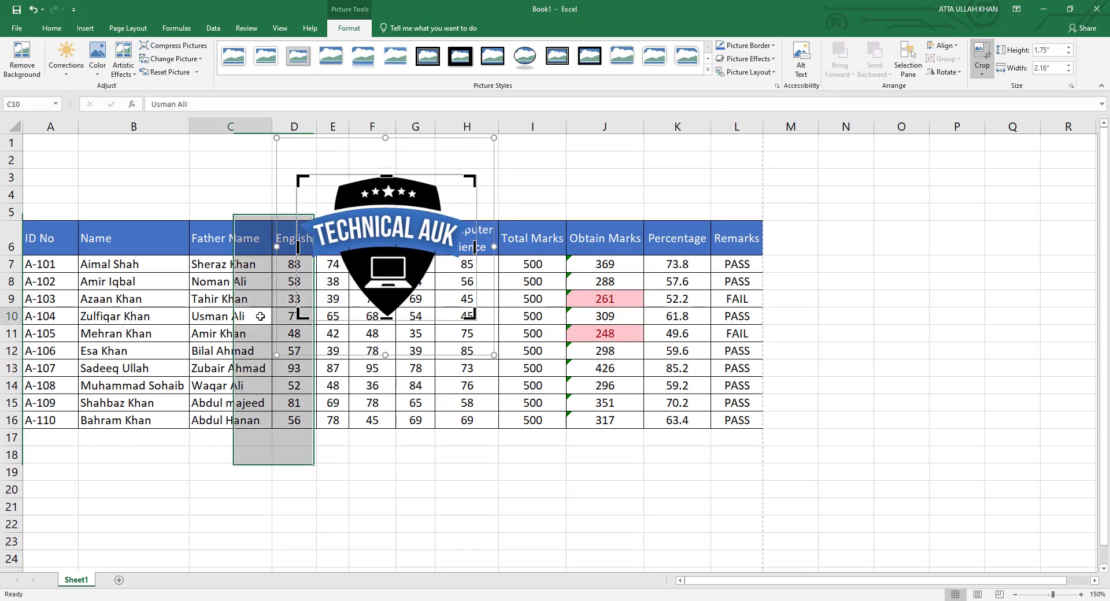
# Resize the logo to about 0.79 x 0.98 inches and place it over A1:B4.
pyautogui.click(377, 289)
pyautogui.moveTo(476, 321); pyautogui.dragTo(395, 228)
pyautogui.moveTo(354, 213); pyautogui.dragTo(91, 175)
pyautogui.moveTo(131, 214); pyautogui.dragTo(85, 189)
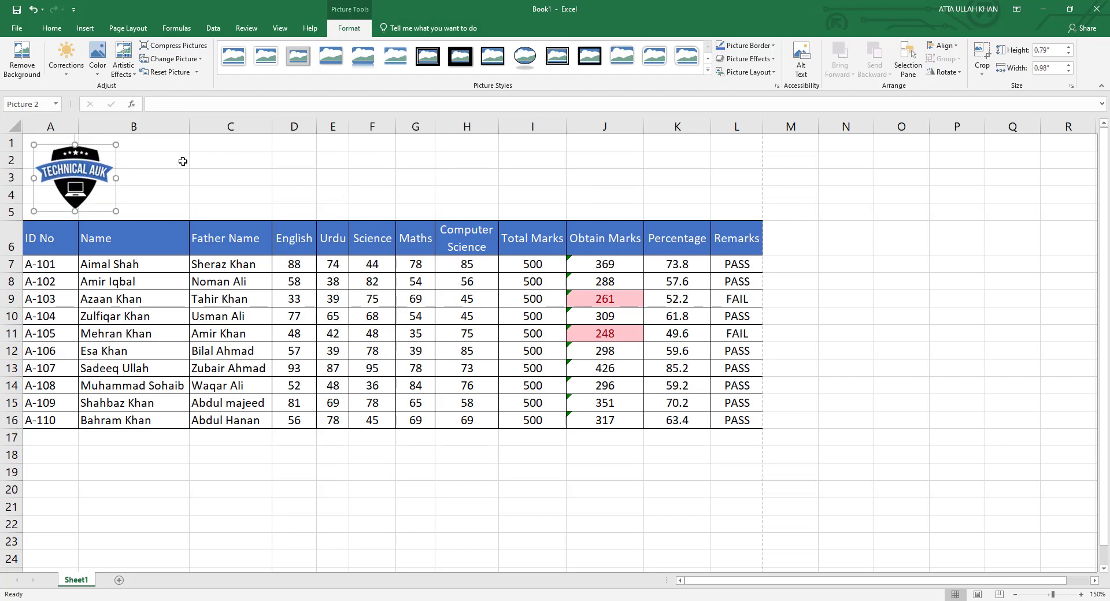
pyautogui.moveTo(193, 159); pyautogui.dragTo(712, 202)
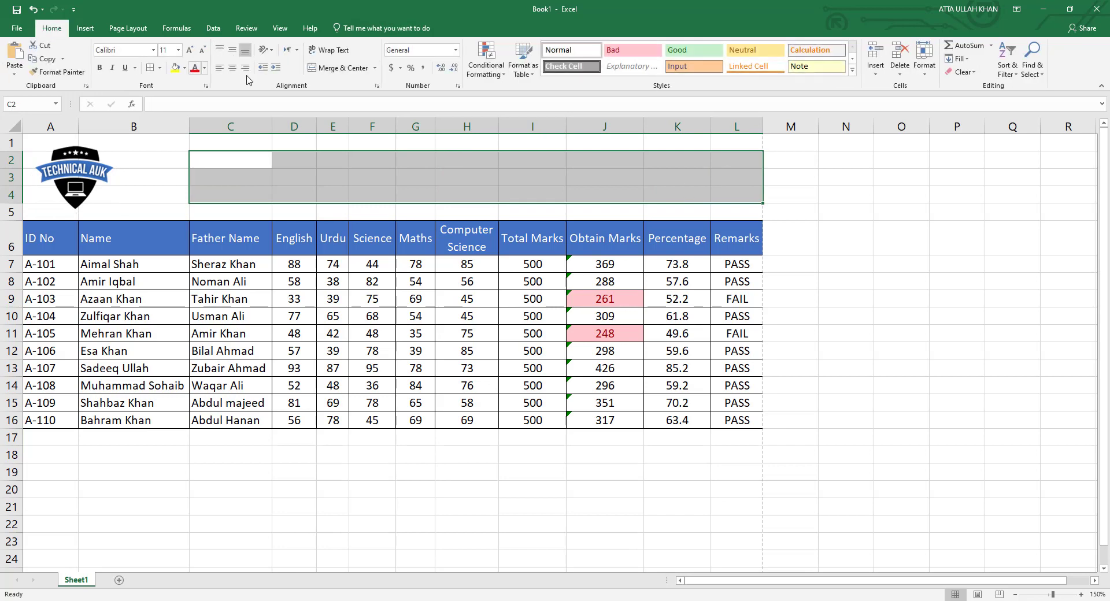
# Merge C2:L4 and enter the title 'Simple Detail Marks Certificate/Sheet (DMC)'.
pyautogui.click(342, 68)
pyautogui.write('S')
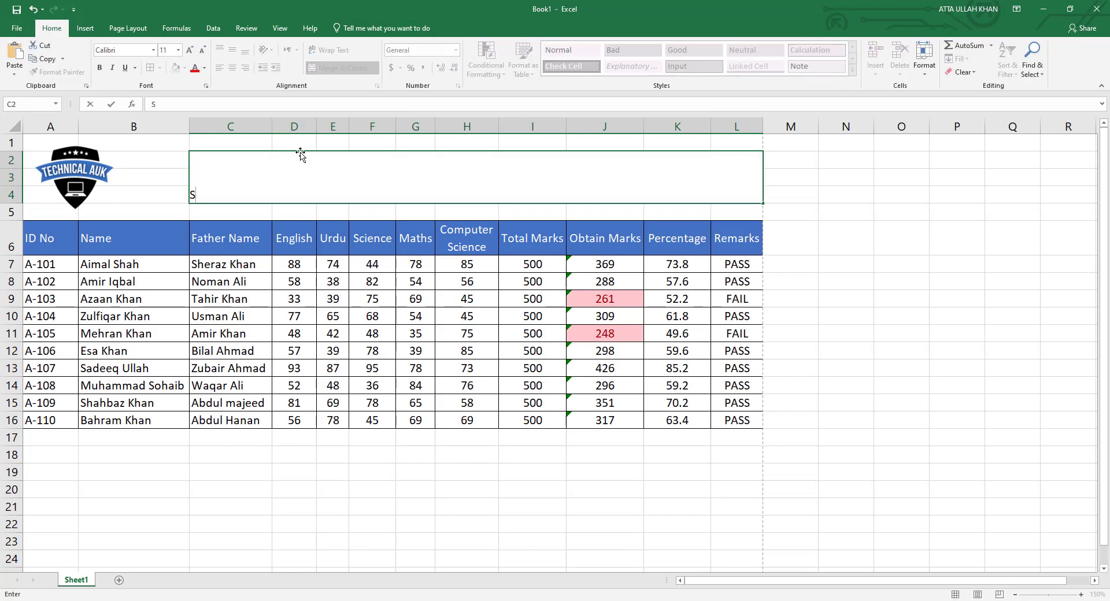
pyautogui.write('imple Detail Marks S')
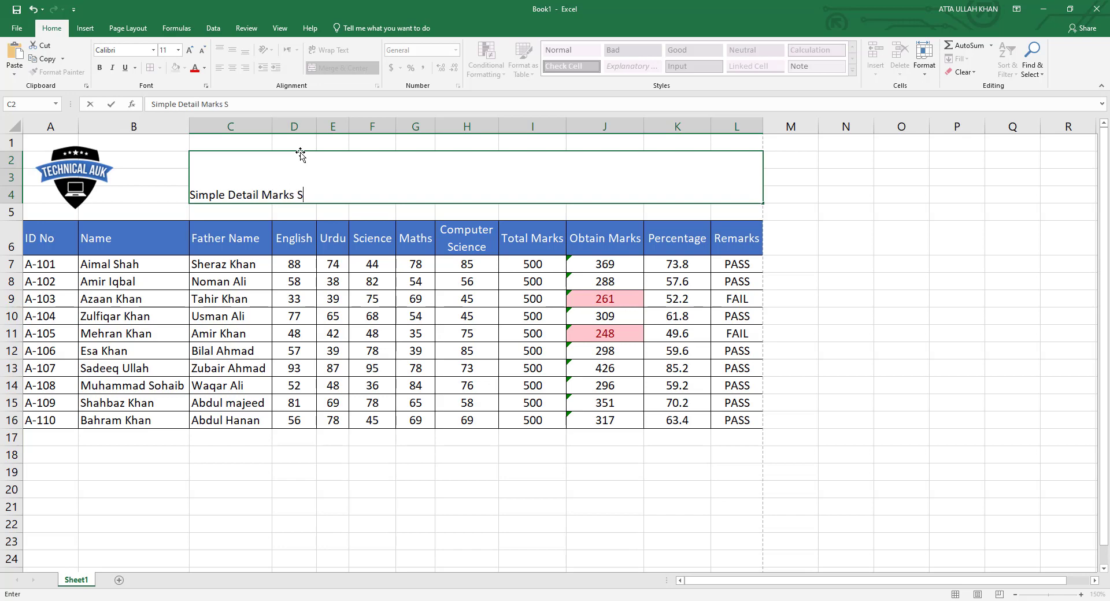
pyautogui.write('heet (DMC)')
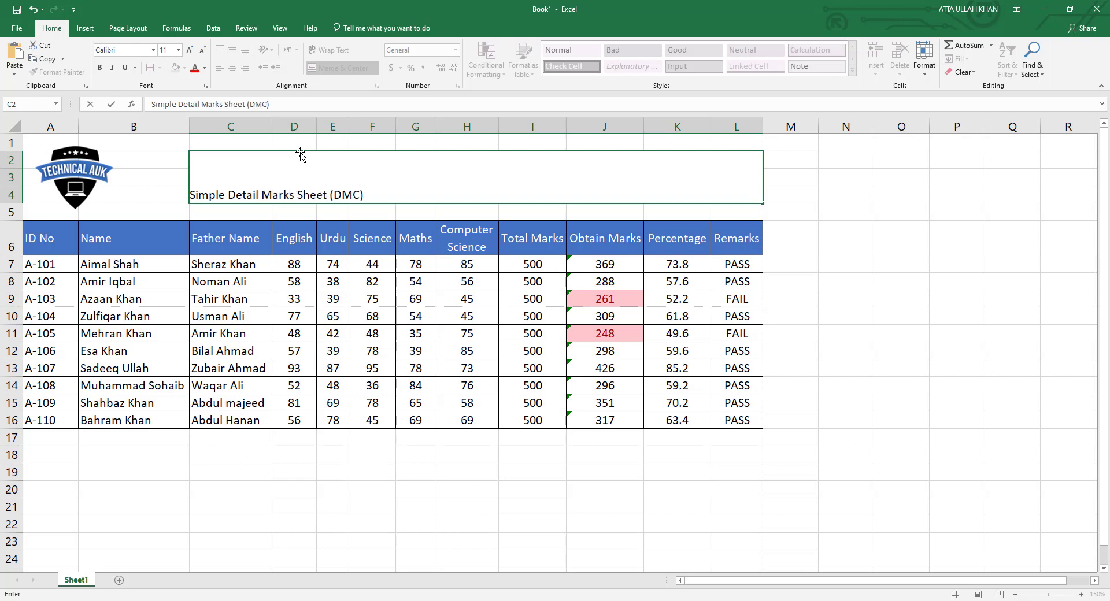
pyautogui.write('Certificate/')
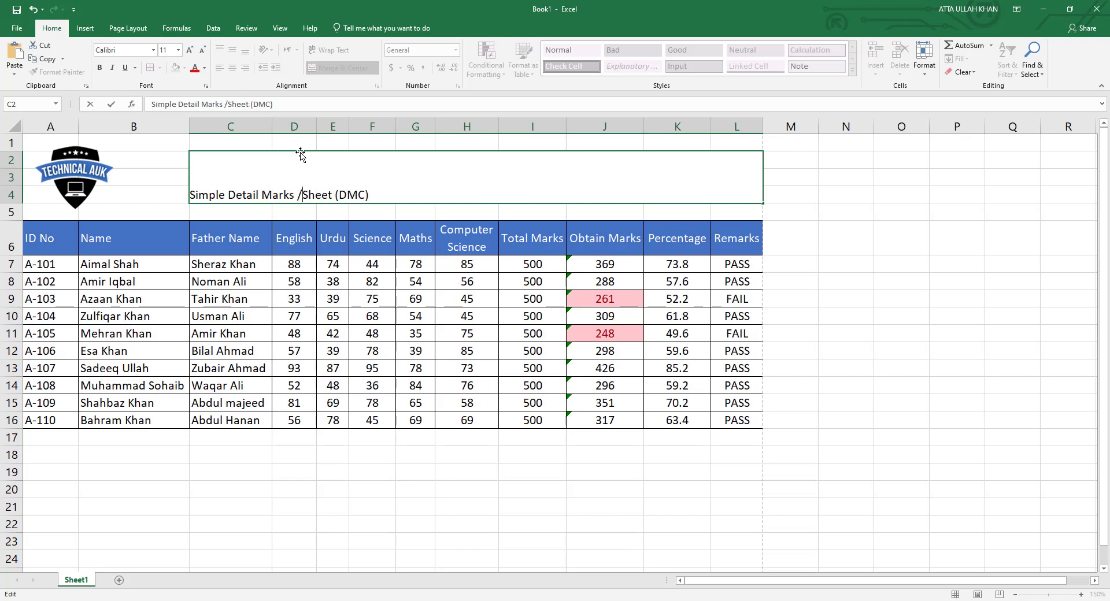
pyautogui.press('Return')
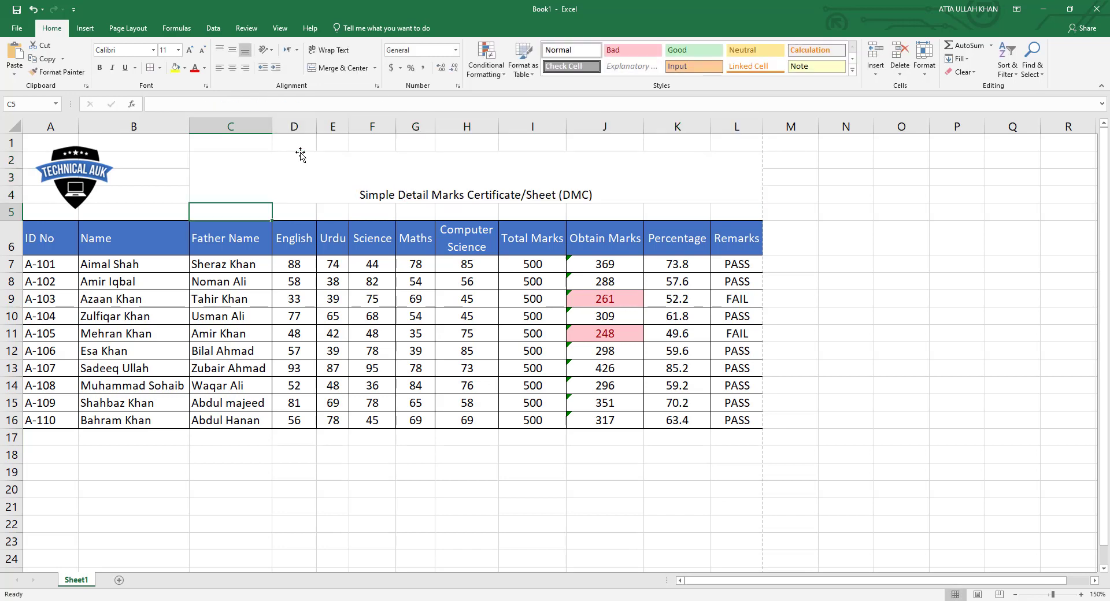
# Set the title's font size to 26.
pyautogui.click(300, 154)
pyautogui.click(171, 50)
pyautogui.write('20')
pyautogui.press('Return')
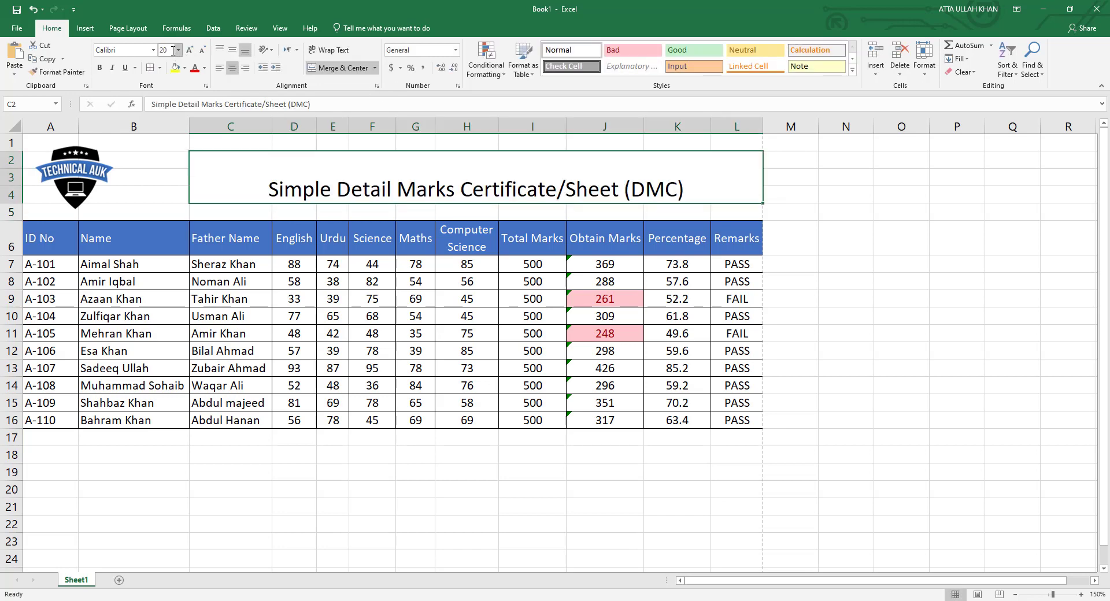
pyautogui.click(171, 51)
pyautogui.write('26')
pyautogui.press('Return')
# Make the title bold, dark blue and middle-aligned, then check it in print preview.
pyautogui.click(232, 49)
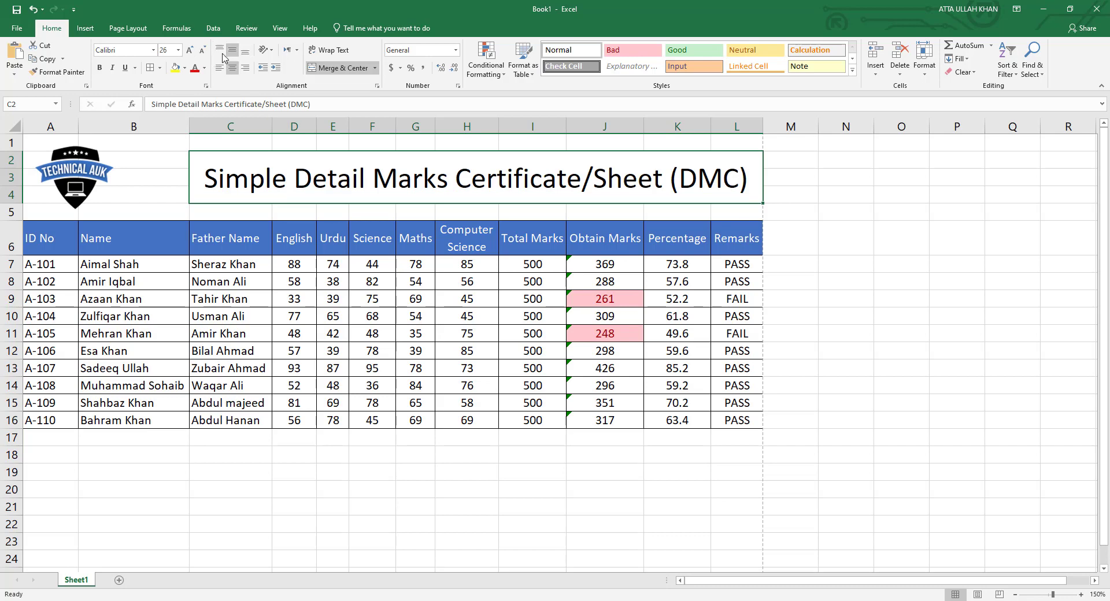
pyautogui.click(99, 68)
pyautogui.click(204, 67)
pyautogui.click(273, 172)
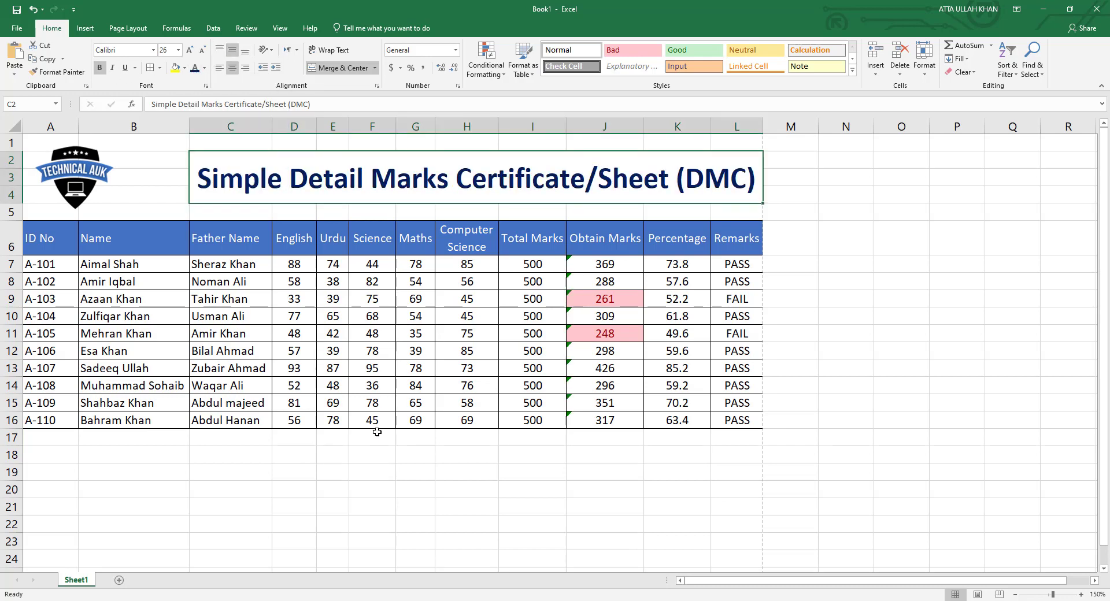
pyautogui.click(372, 455)
pyautogui.click(416, 467)
pyautogui.hotkey('ctrl', 'p')
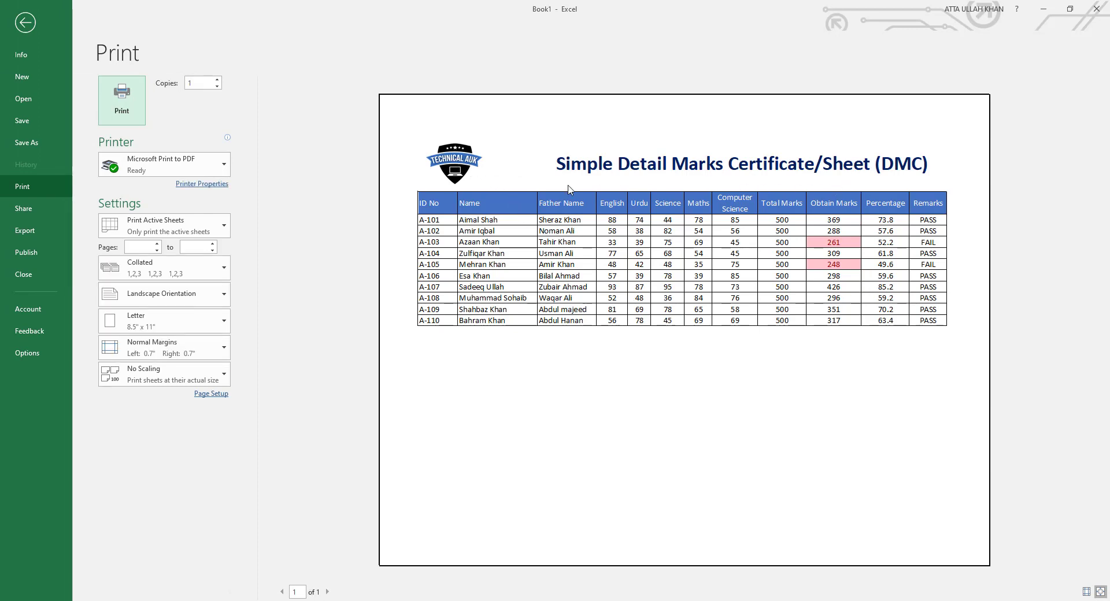
pyautogui.press('Escape')
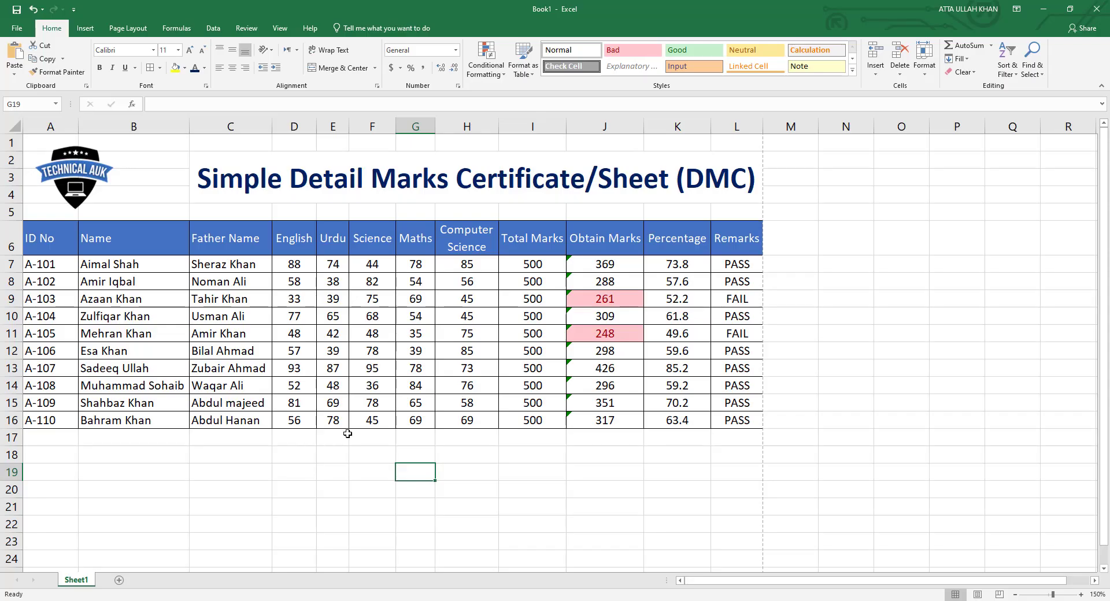
# Merge A21:B21 and enter the label 'Signature'.
pyautogui.scroll(-2, 241, 472)
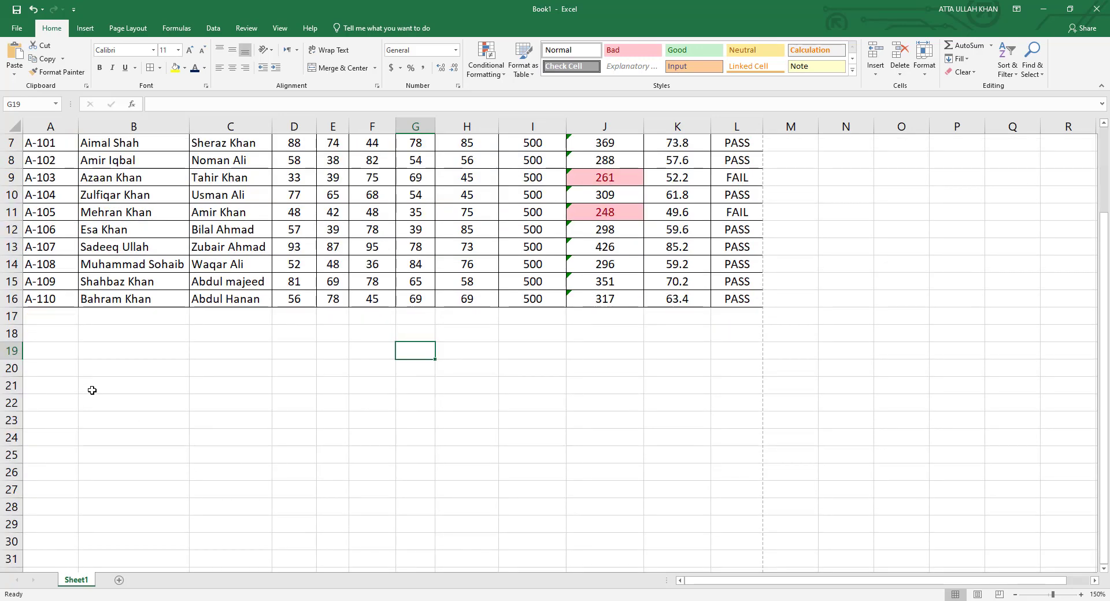
pyautogui.moveTo(82, 392); pyautogui.dragTo(58, 387)
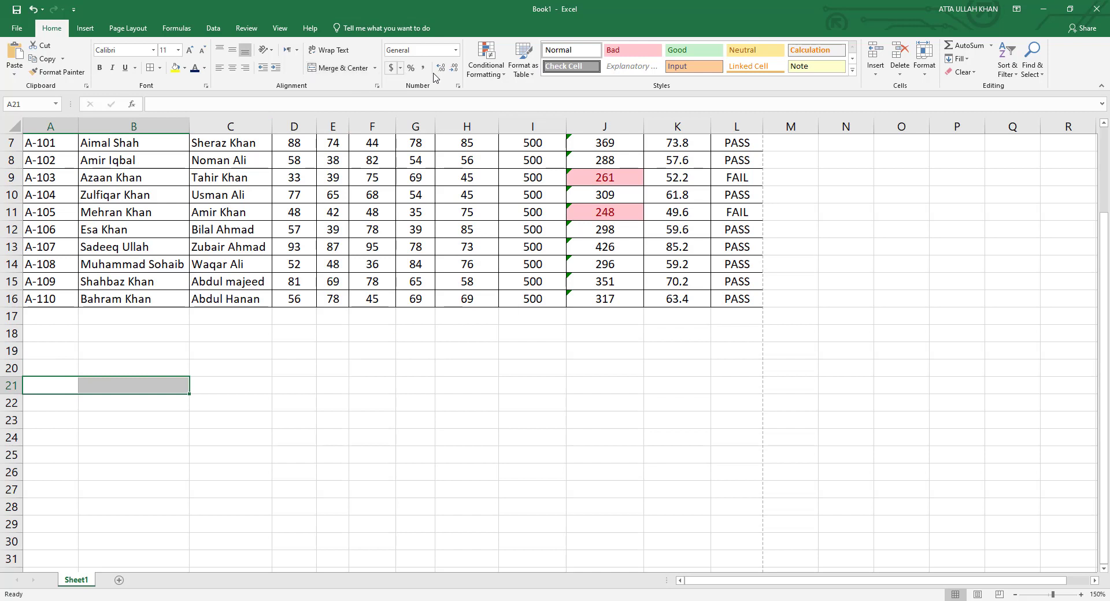
pyautogui.click(338, 68)
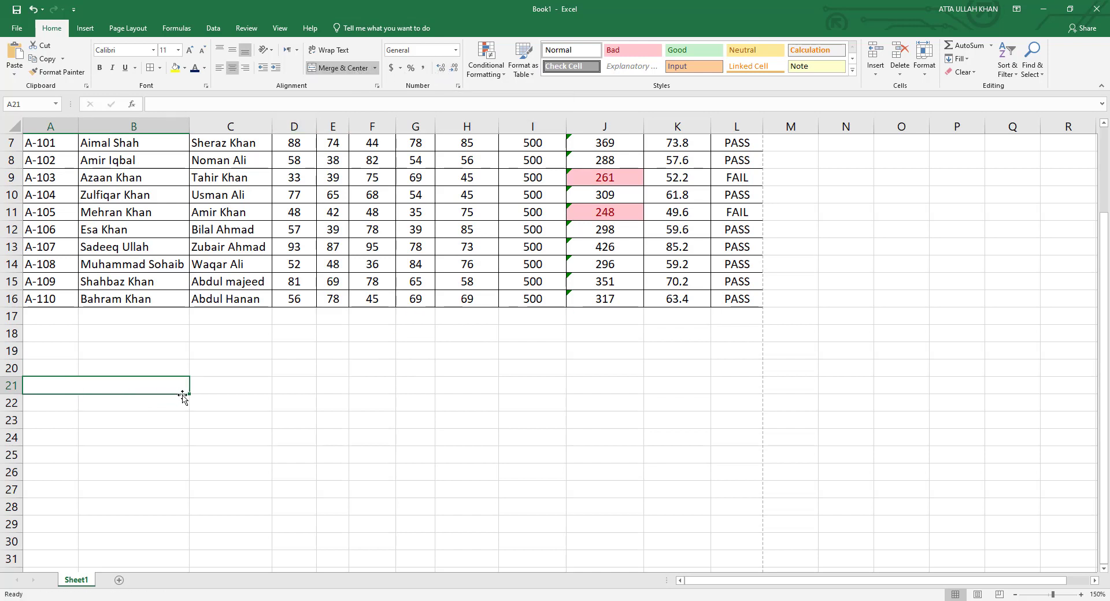
pyautogui.moveTo(189, 395); pyautogui.dragTo(141, 389)
pyautogui.write('Signature')
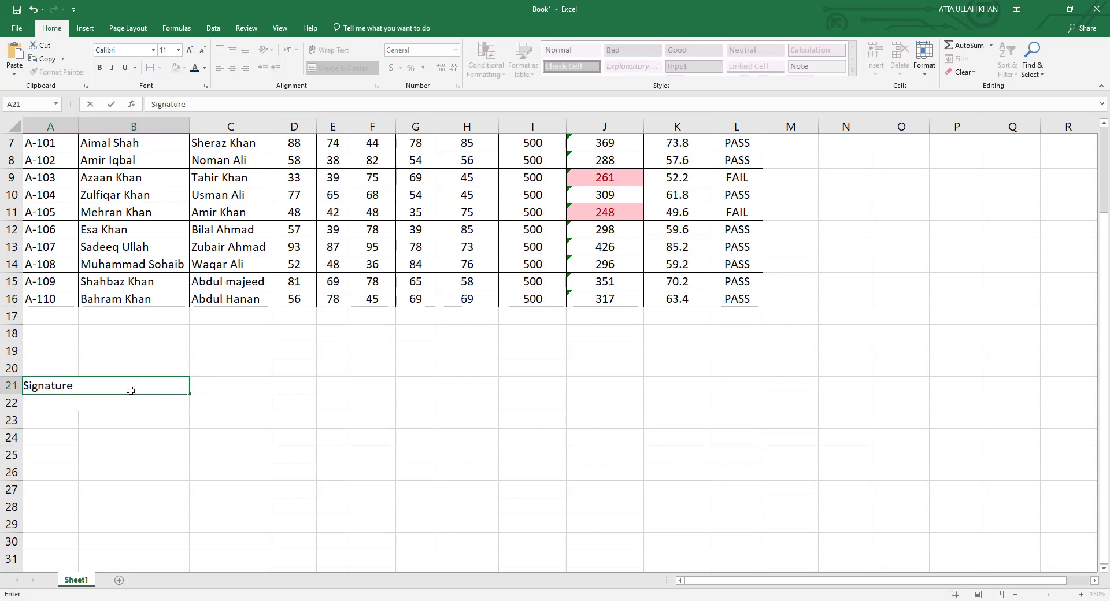
pyautogui.press('Return')
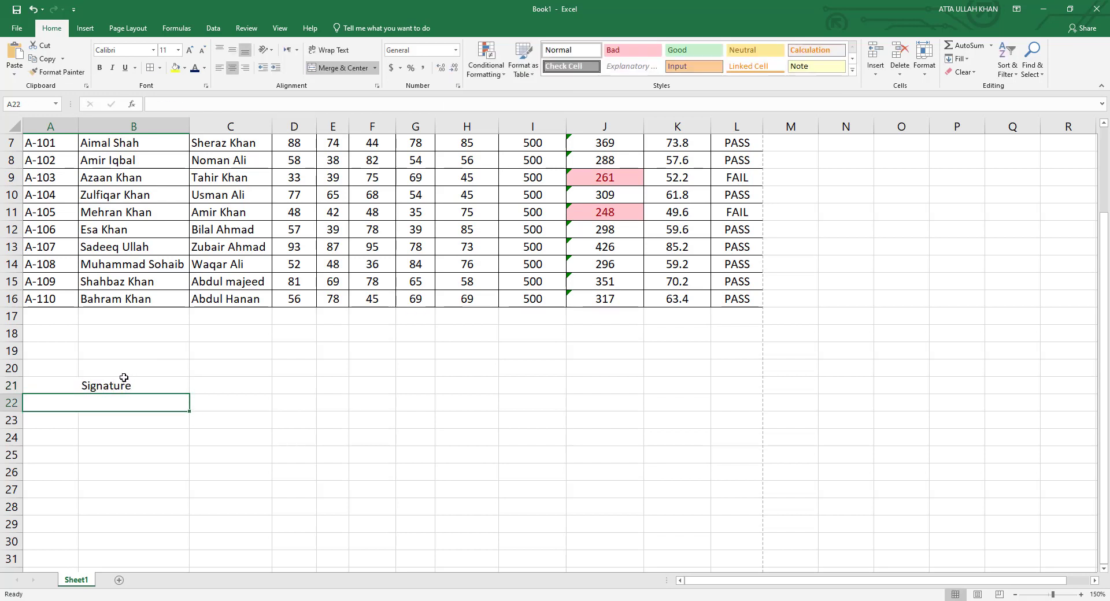
# Add a top border above the Signature cell and check it in print preview.
pyautogui.click(123, 379)
pyautogui.click(160, 67)
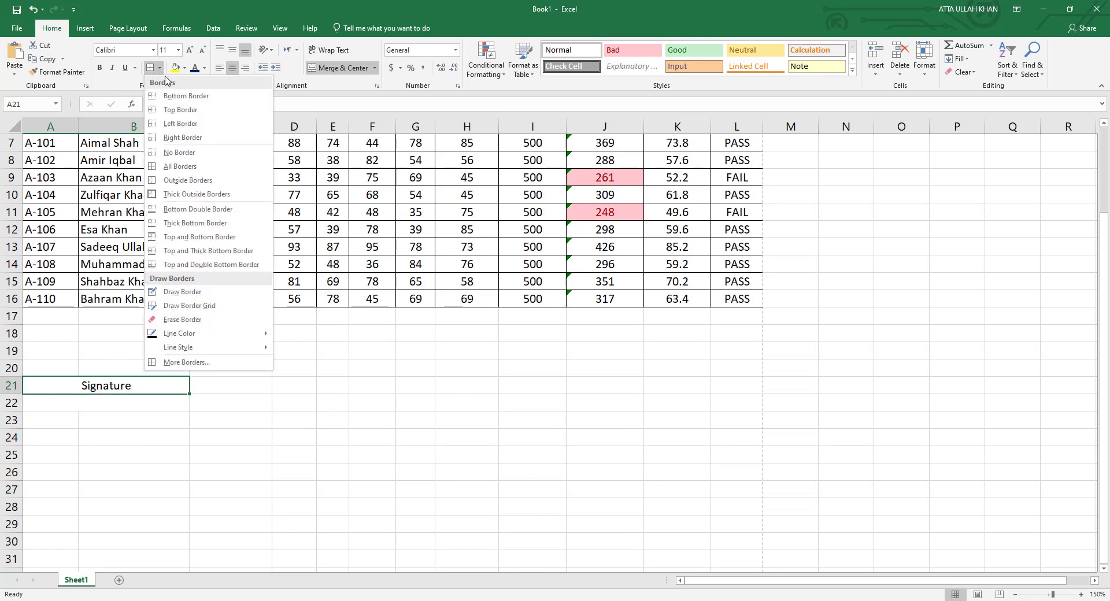
pyautogui.click(172, 110)
pyautogui.click(151, 402)
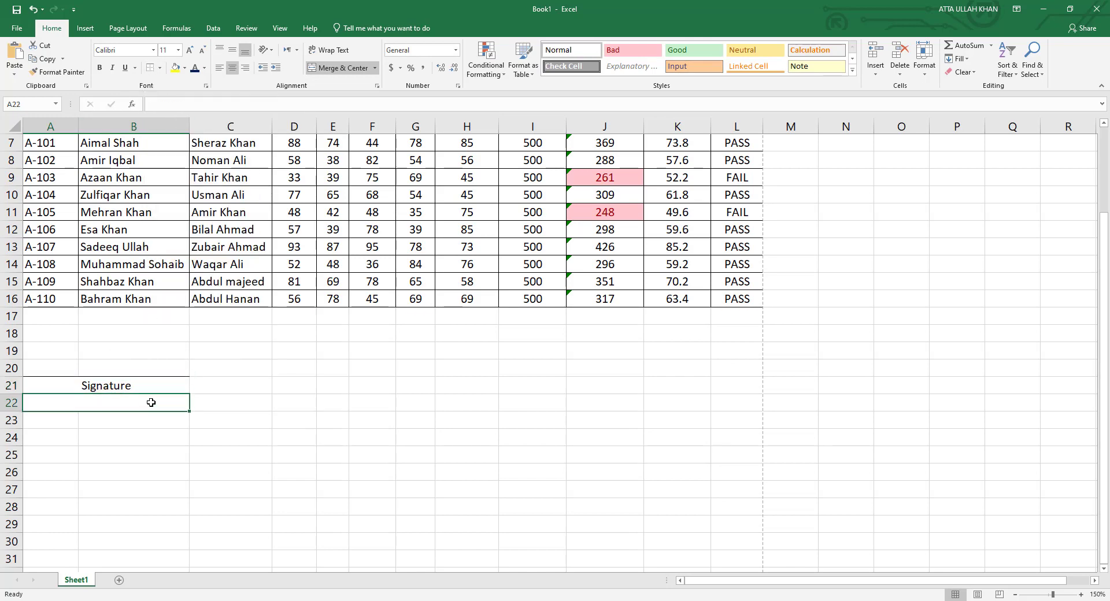
pyautogui.click(237, 390)
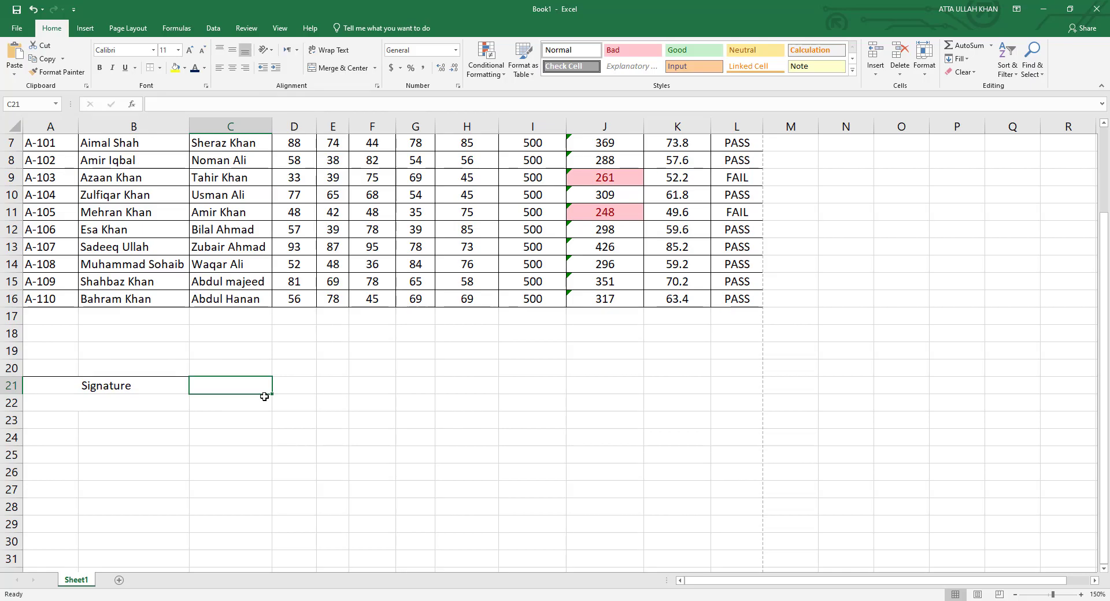
pyautogui.hotkey('ctrl', 'p')
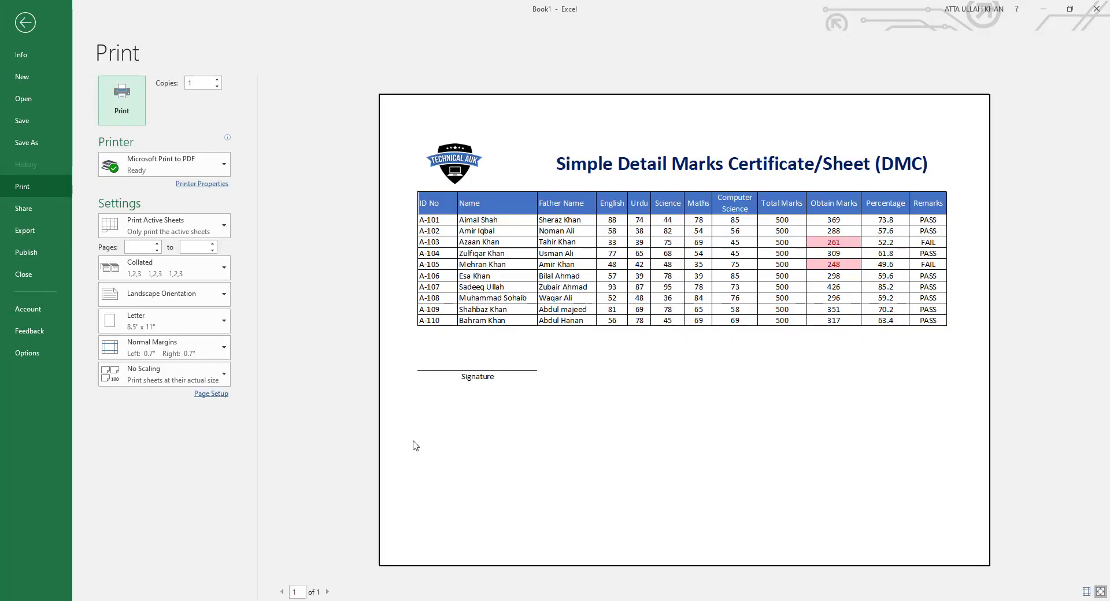
pyautogui.press('Escape')
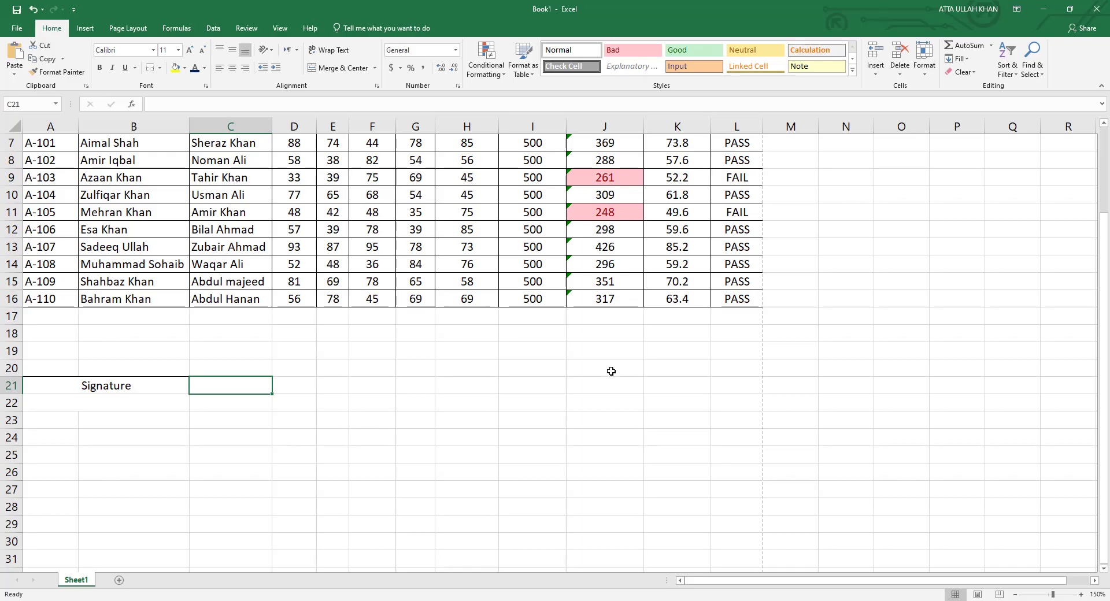
# Enter 'Prepared By: type_name_here' and merge-centre it across J20:L20.
pyautogui.moveTo(610, 371); pyautogui.dragTo(649, 372)
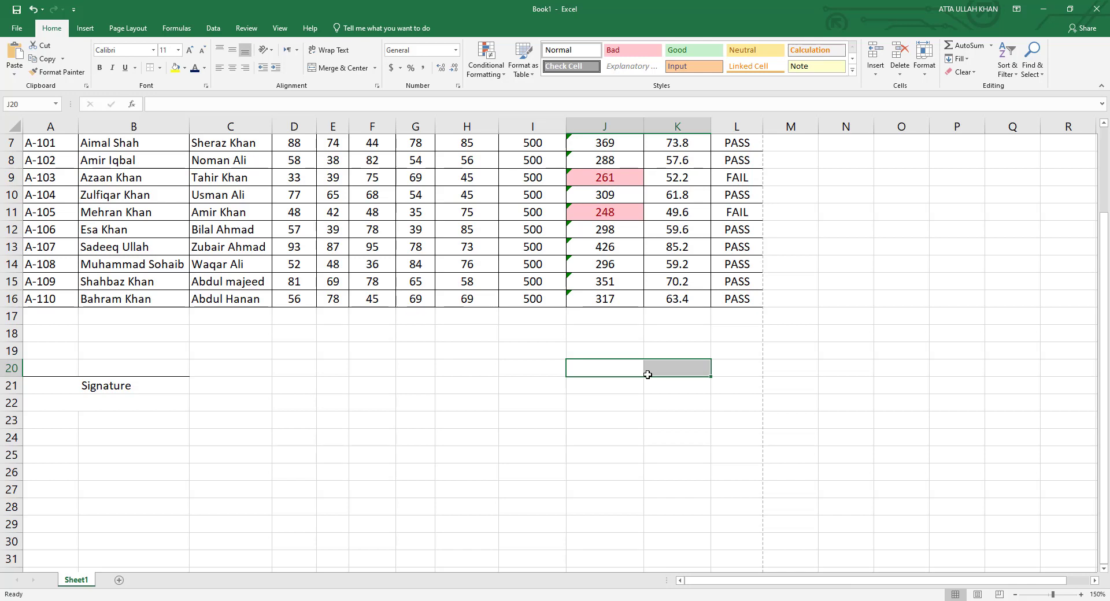
pyautogui.click(343, 68)
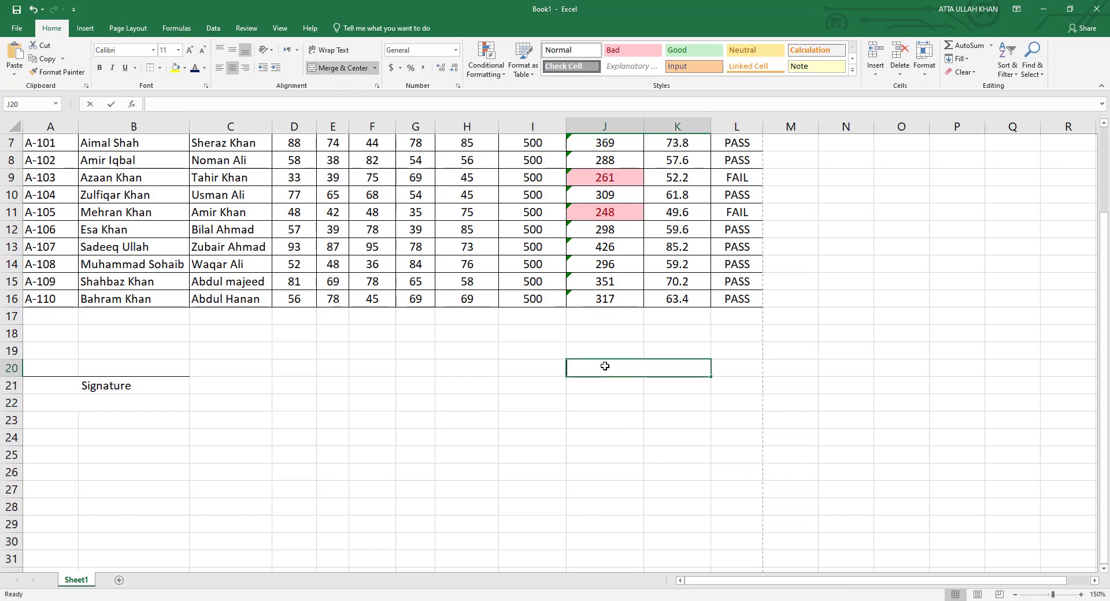
pyautogui.write('Prepared ')
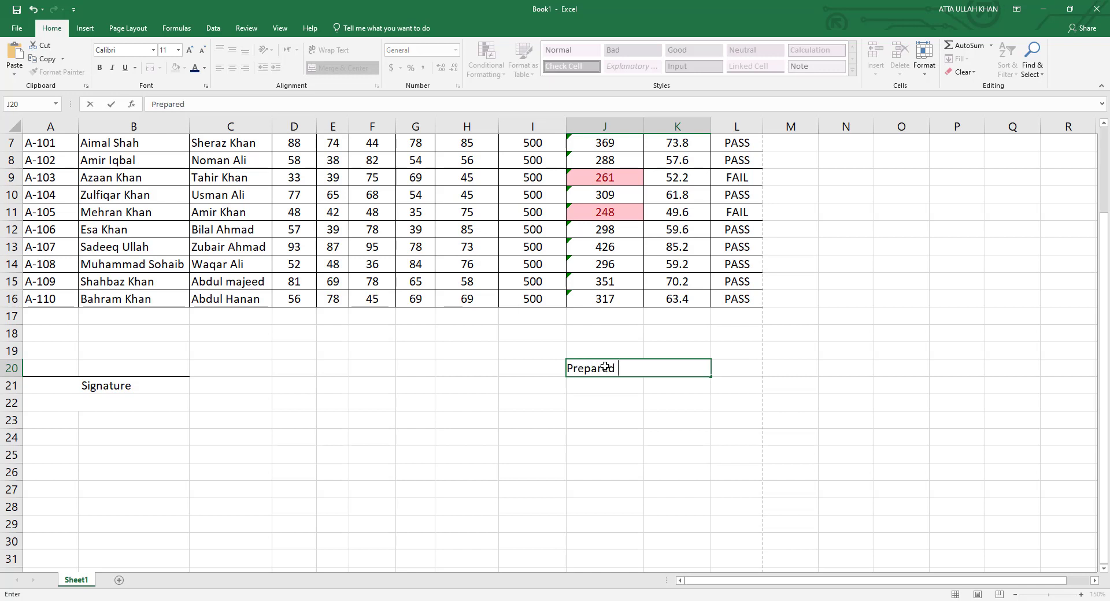
pyautogui.write('By:')
pyautogui.write('type_name_here')
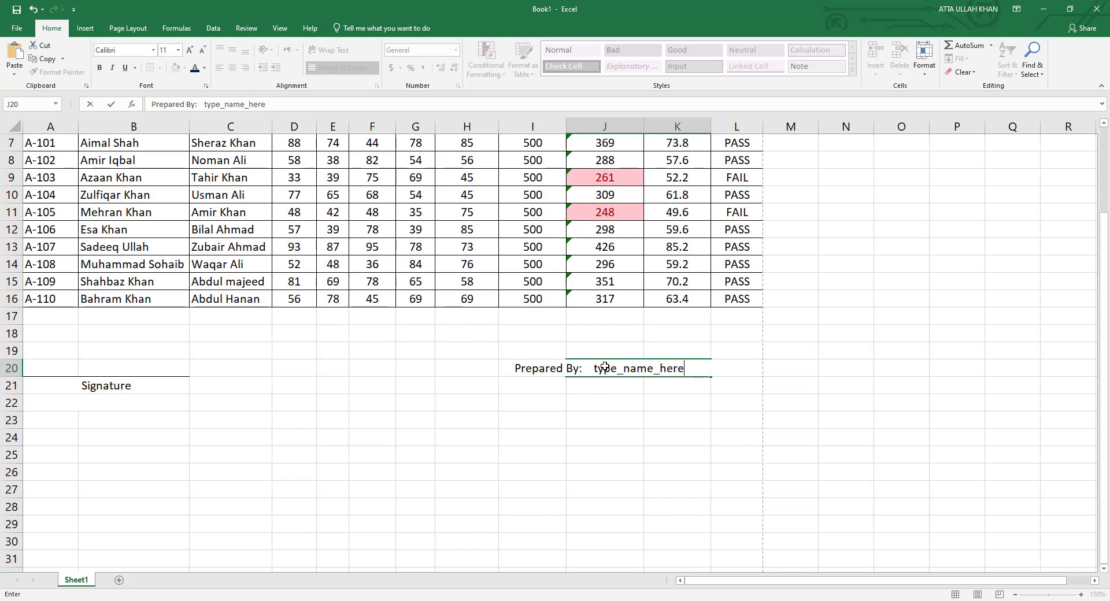
pyautogui.press('Return')
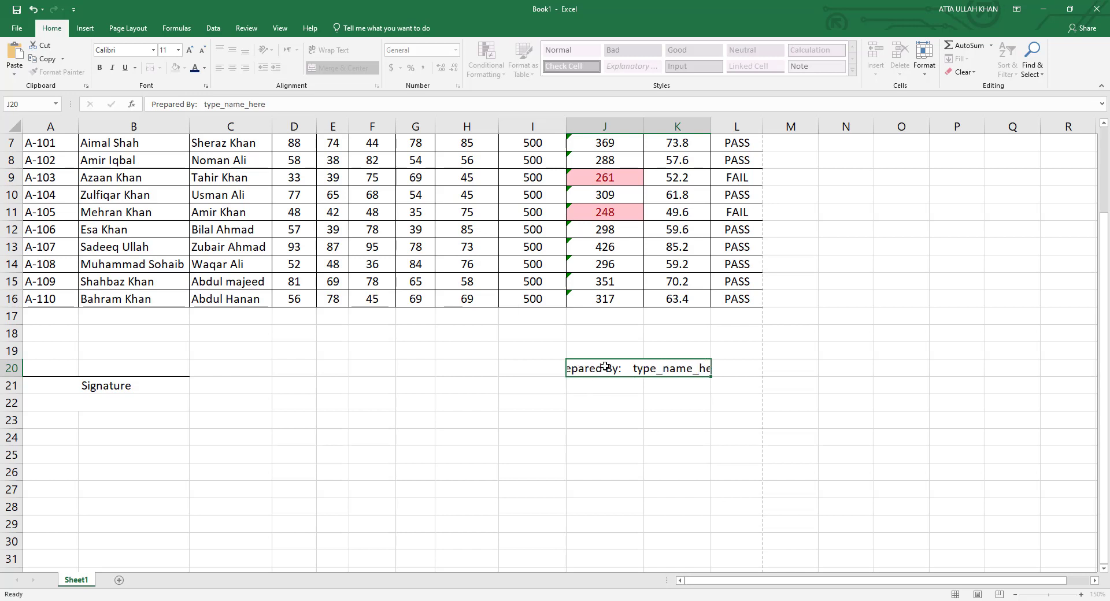
pyautogui.click(605, 368)
pyautogui.moveTo(729, 370); pyautogui.dragTo(584, 368)
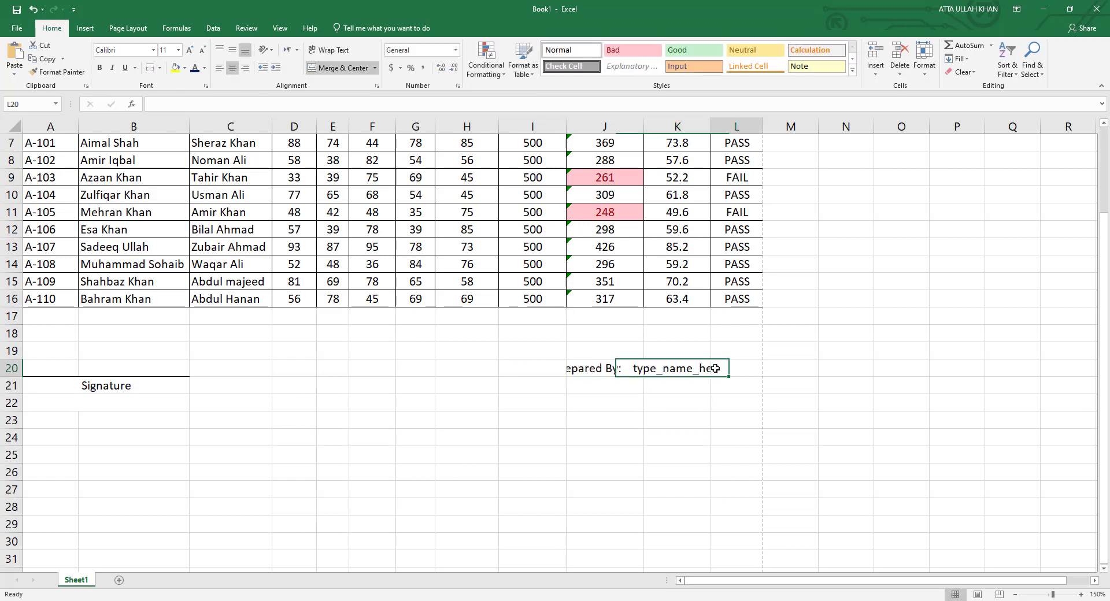
pyautogui.click(332, 68)
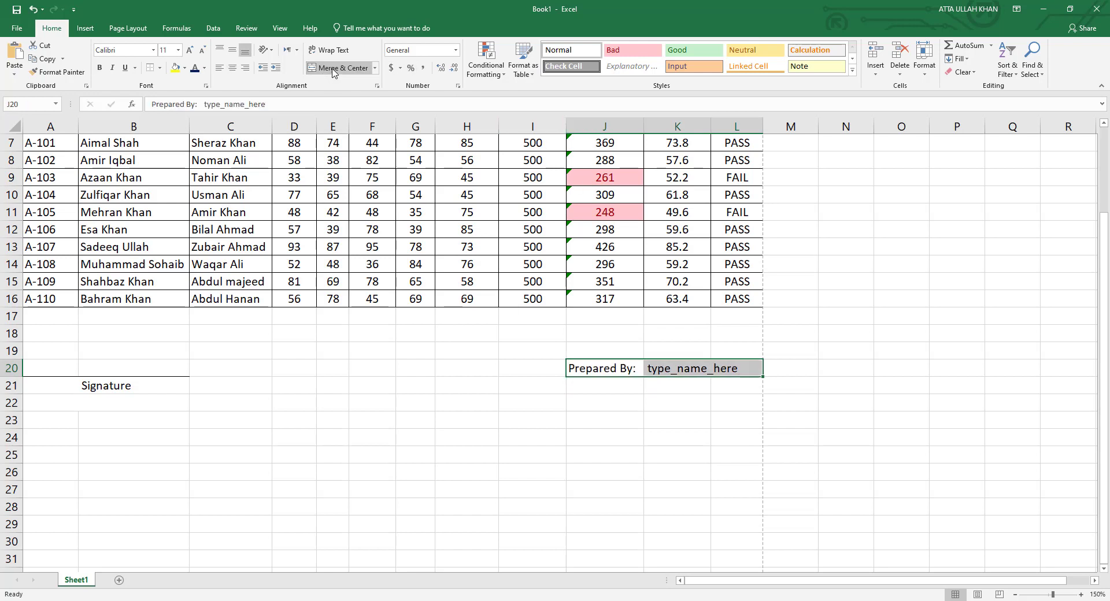
pyautogui.click(590, 417)
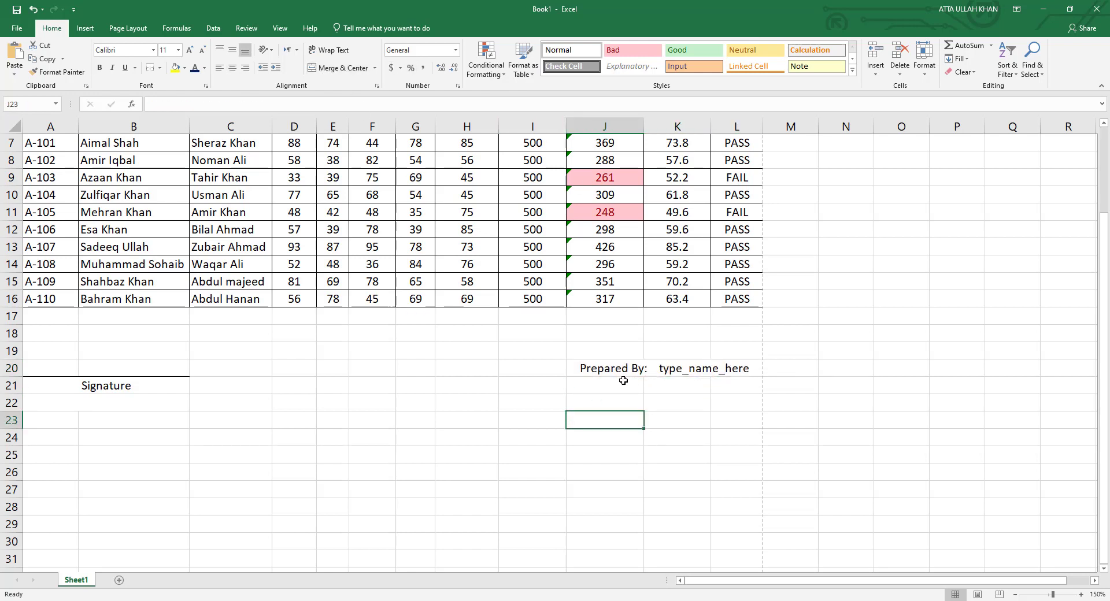
# Enter 'Date: type_date_here' in J21, merge-centre it across J21:L21, and check the print preview.
pyautogui.click(613, 386)
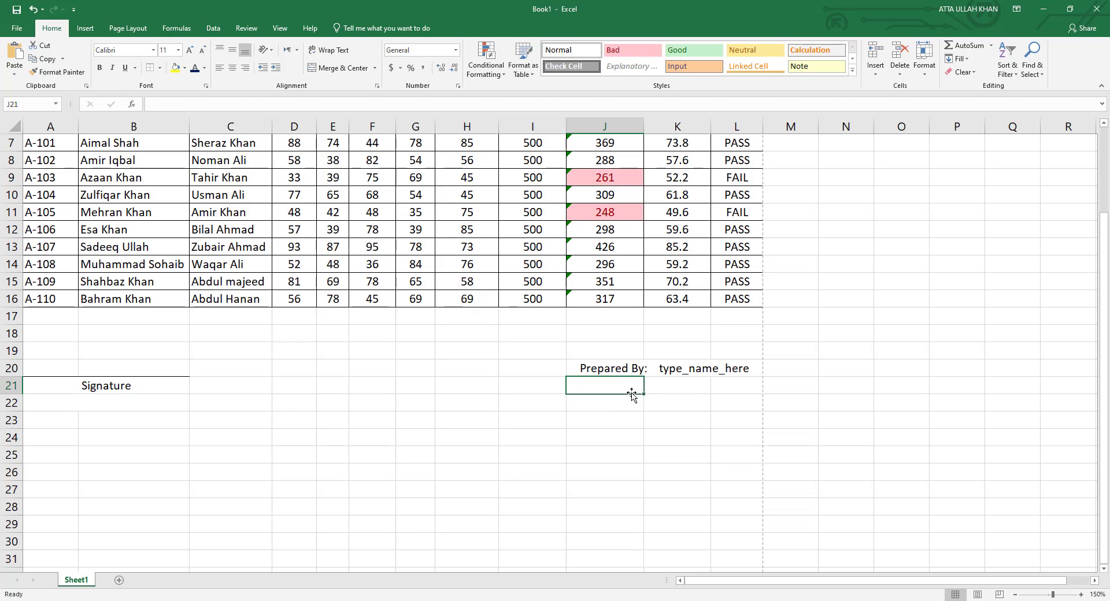
pyautogui.write('Date')
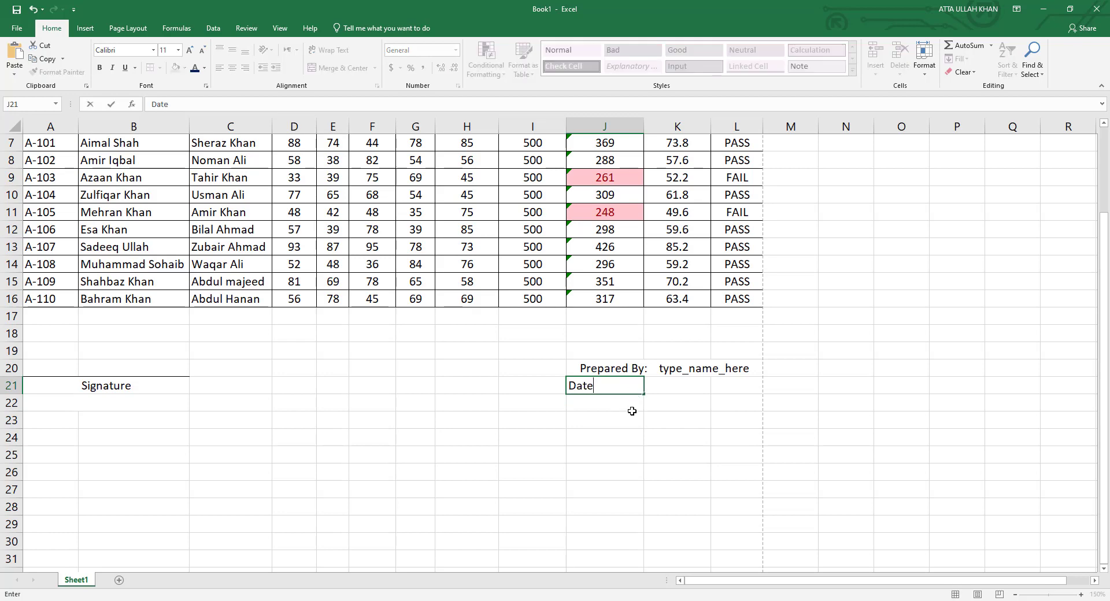
pyautogui.write(': type_date')
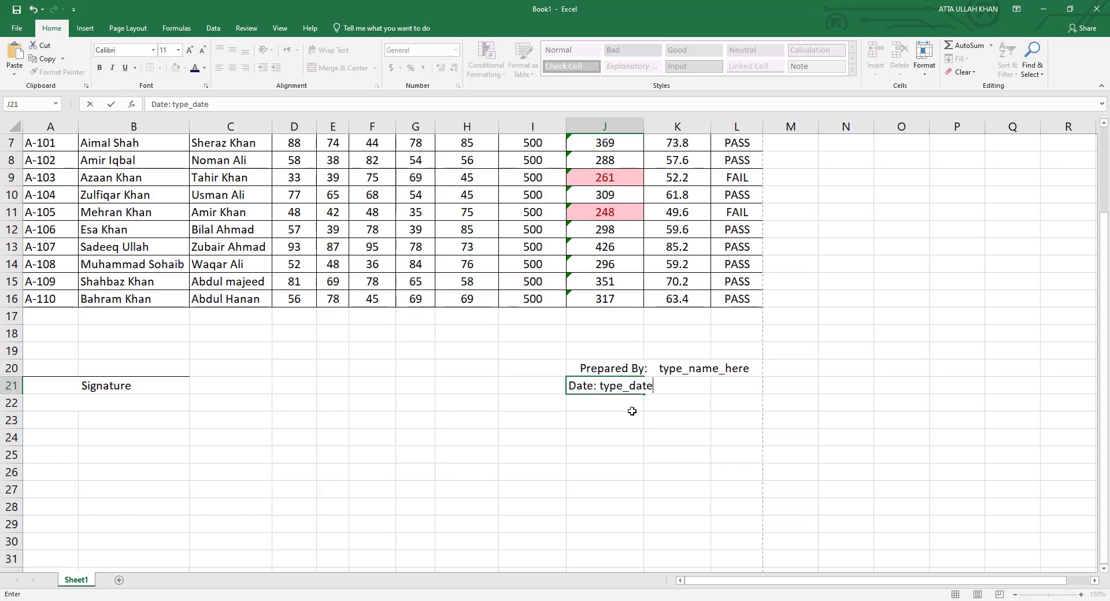
pyautogui.press('BackSpace')
pyautogui.write('_here')
pyautogui.press('Return')
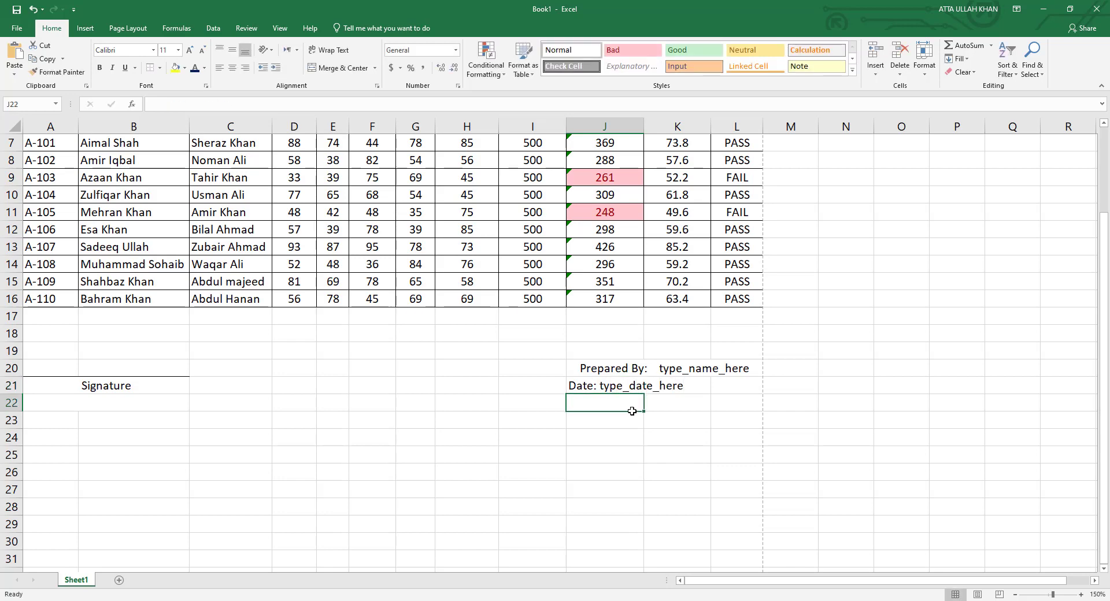
pyautogui.moveTo(716, 379); pyautogui.dragTo(639, 382)
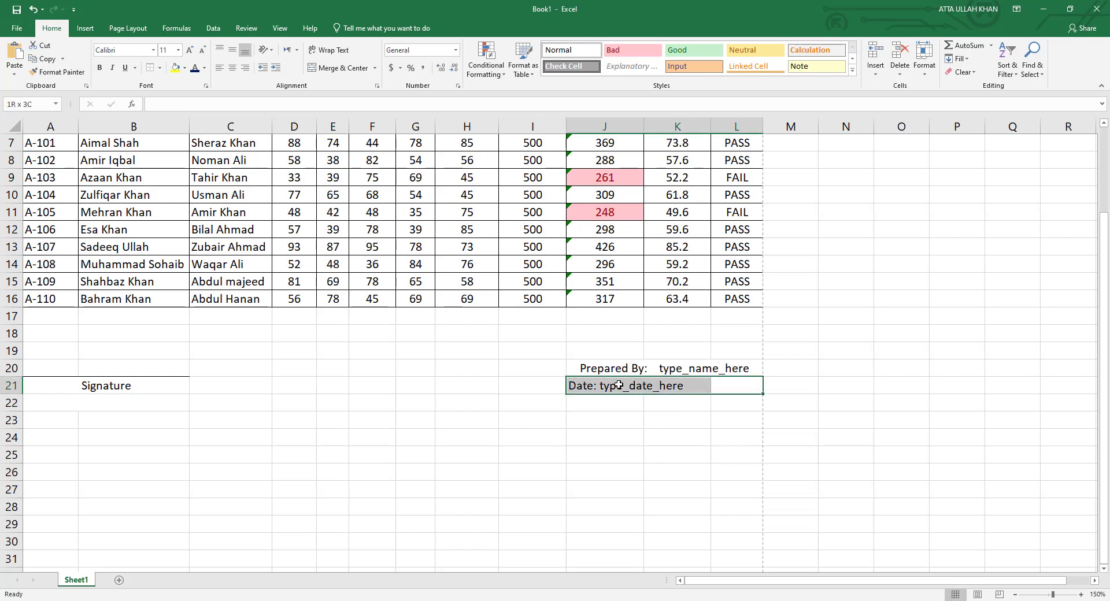
pyautogui.click(354, 64)
pyautogui.click(598, 419)
pyautogui.hotkey('ctrl', 'p')
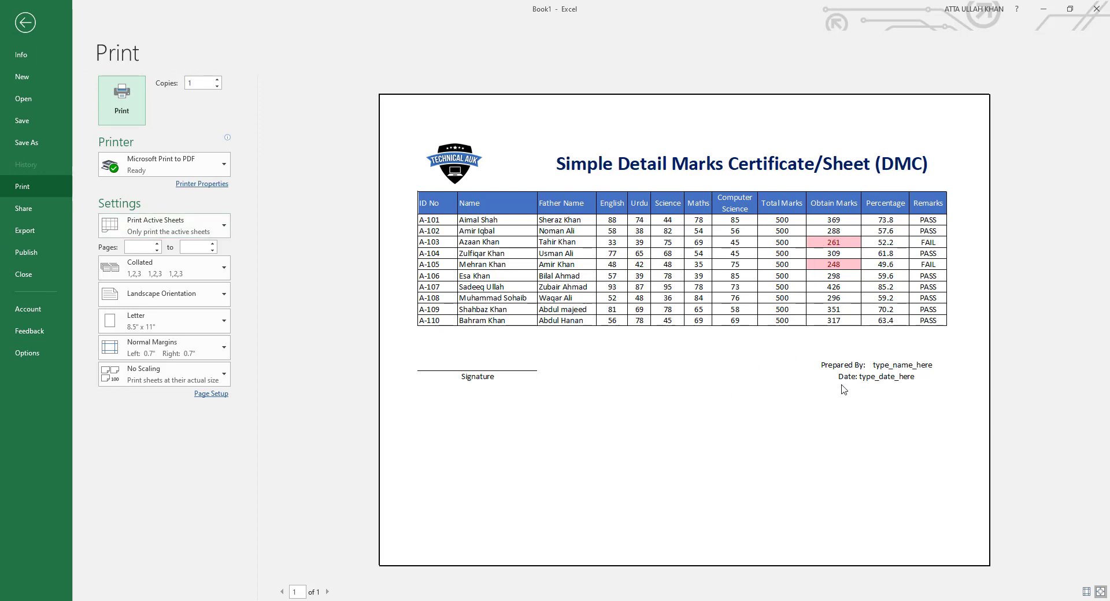
pyautogui.press('Escape')
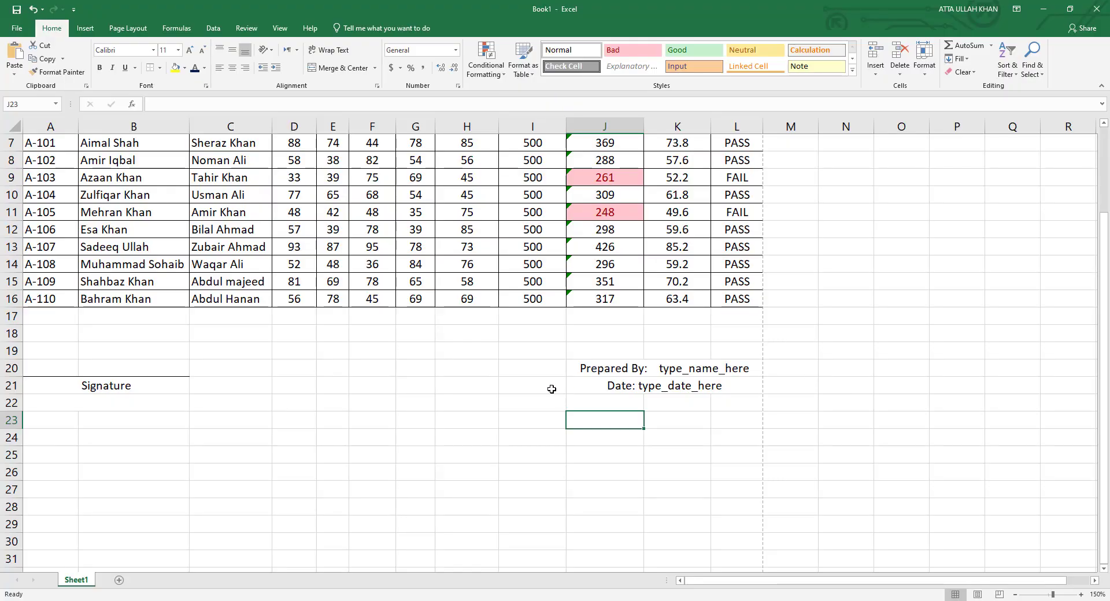
pyautogui.click(551, 489)
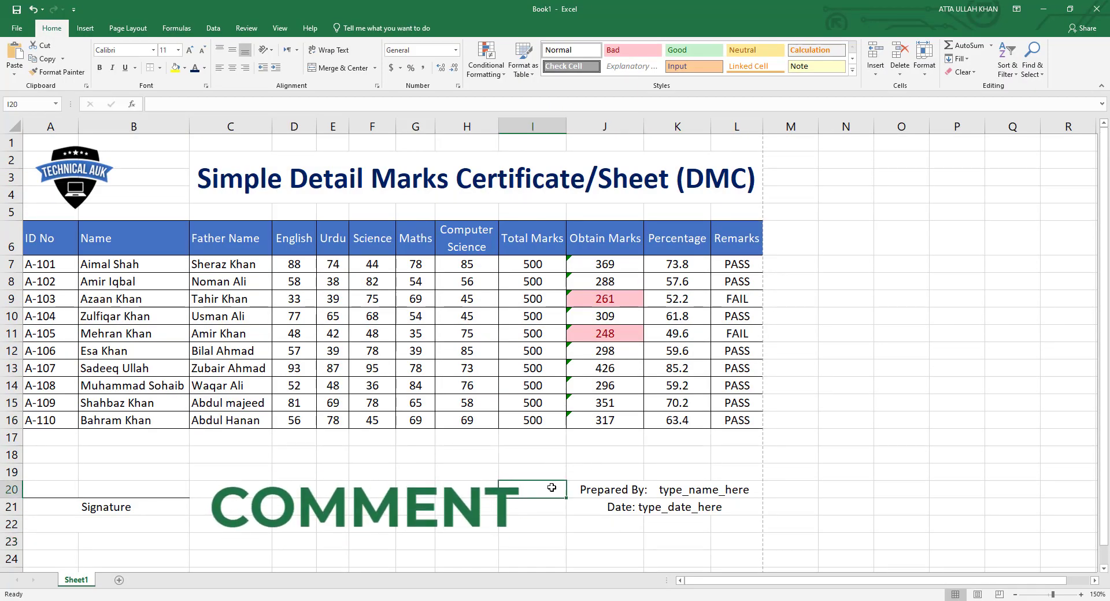